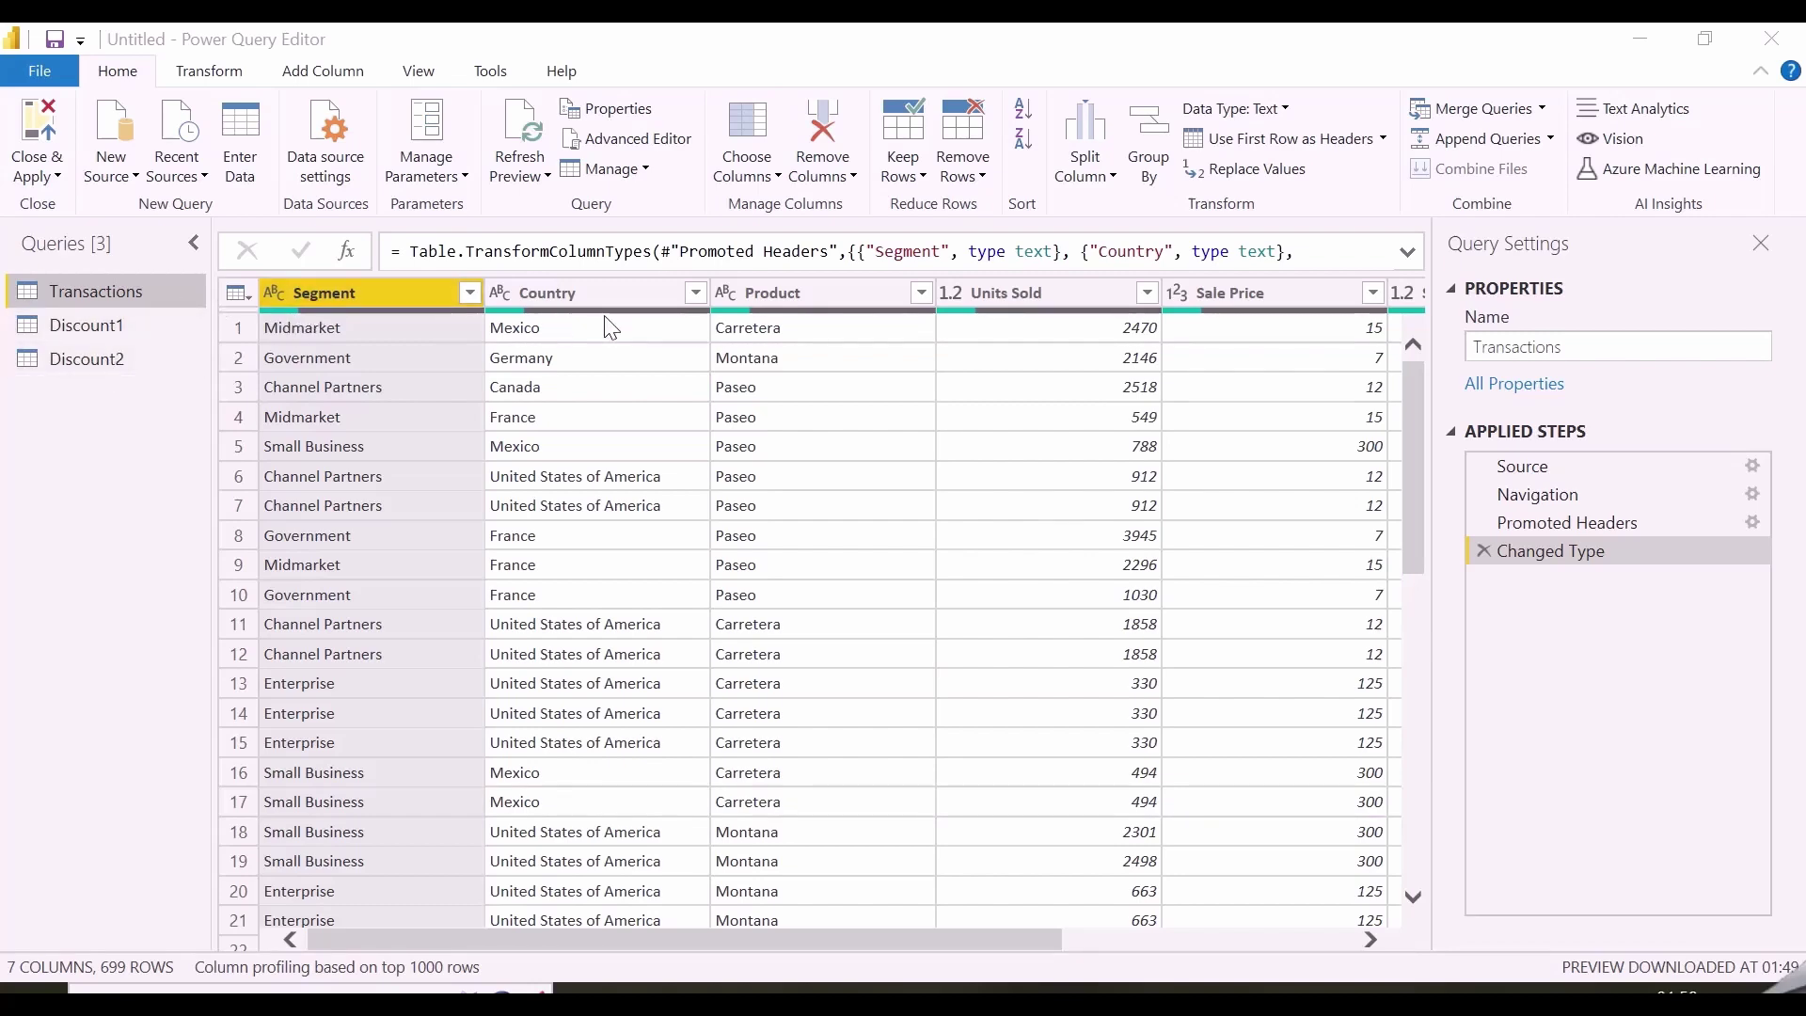
- Review Discount1's misspelled segment values such as 'governmet' and 'Small Busines'
scroll(847, 461, right, 5)
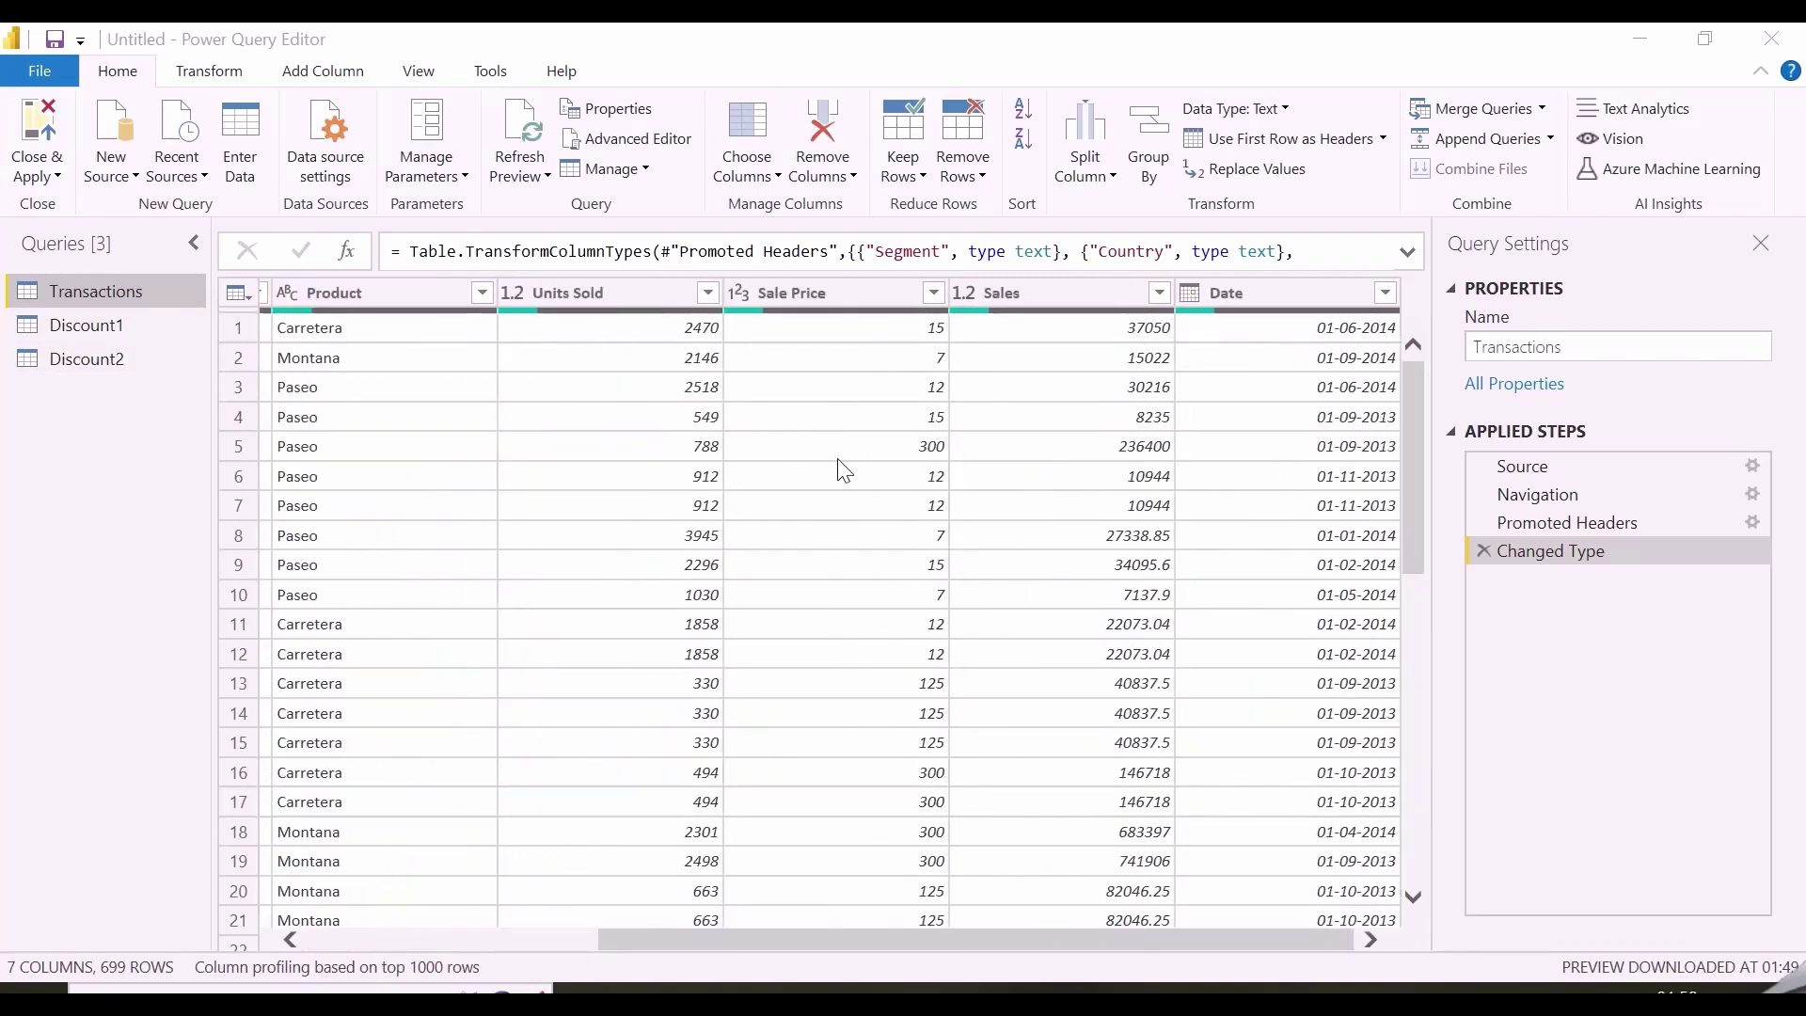
click(103, 324)
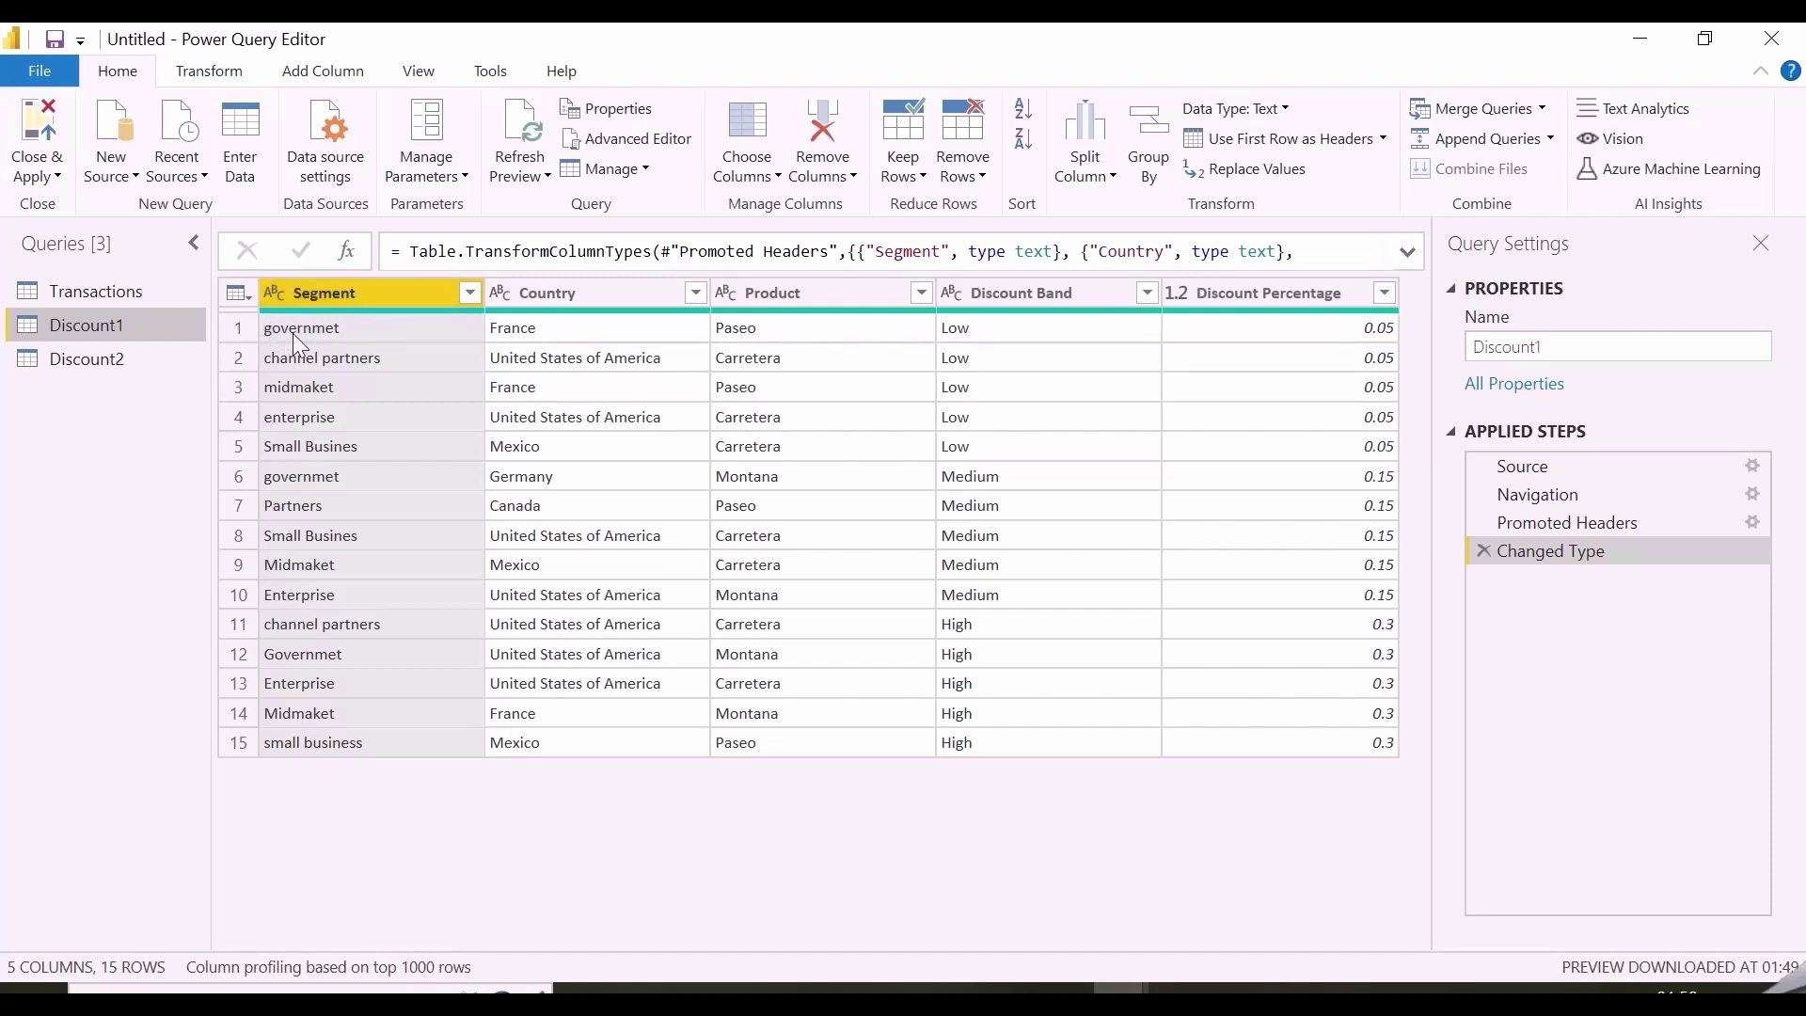
click(358, 327)
click(380, 449)
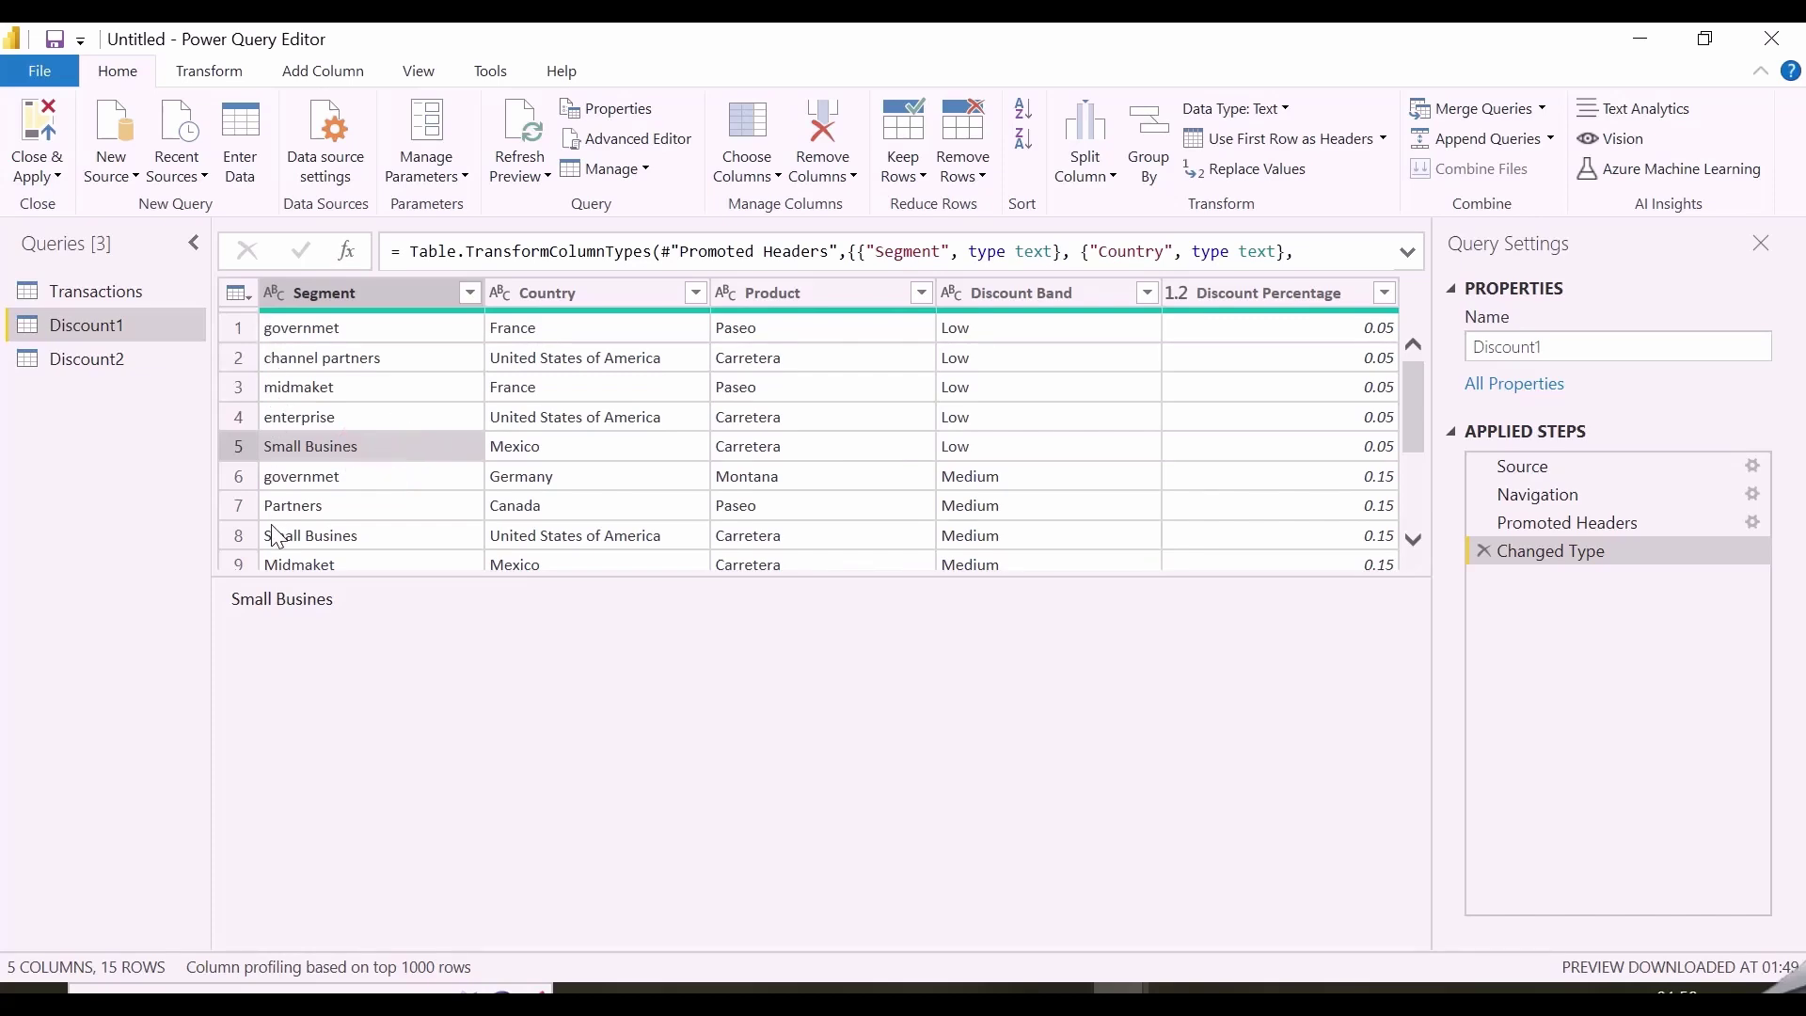
- Compare against Transactions, then view Discount2's abbreviated segment names like Govt. and Ent
click(94, 291)
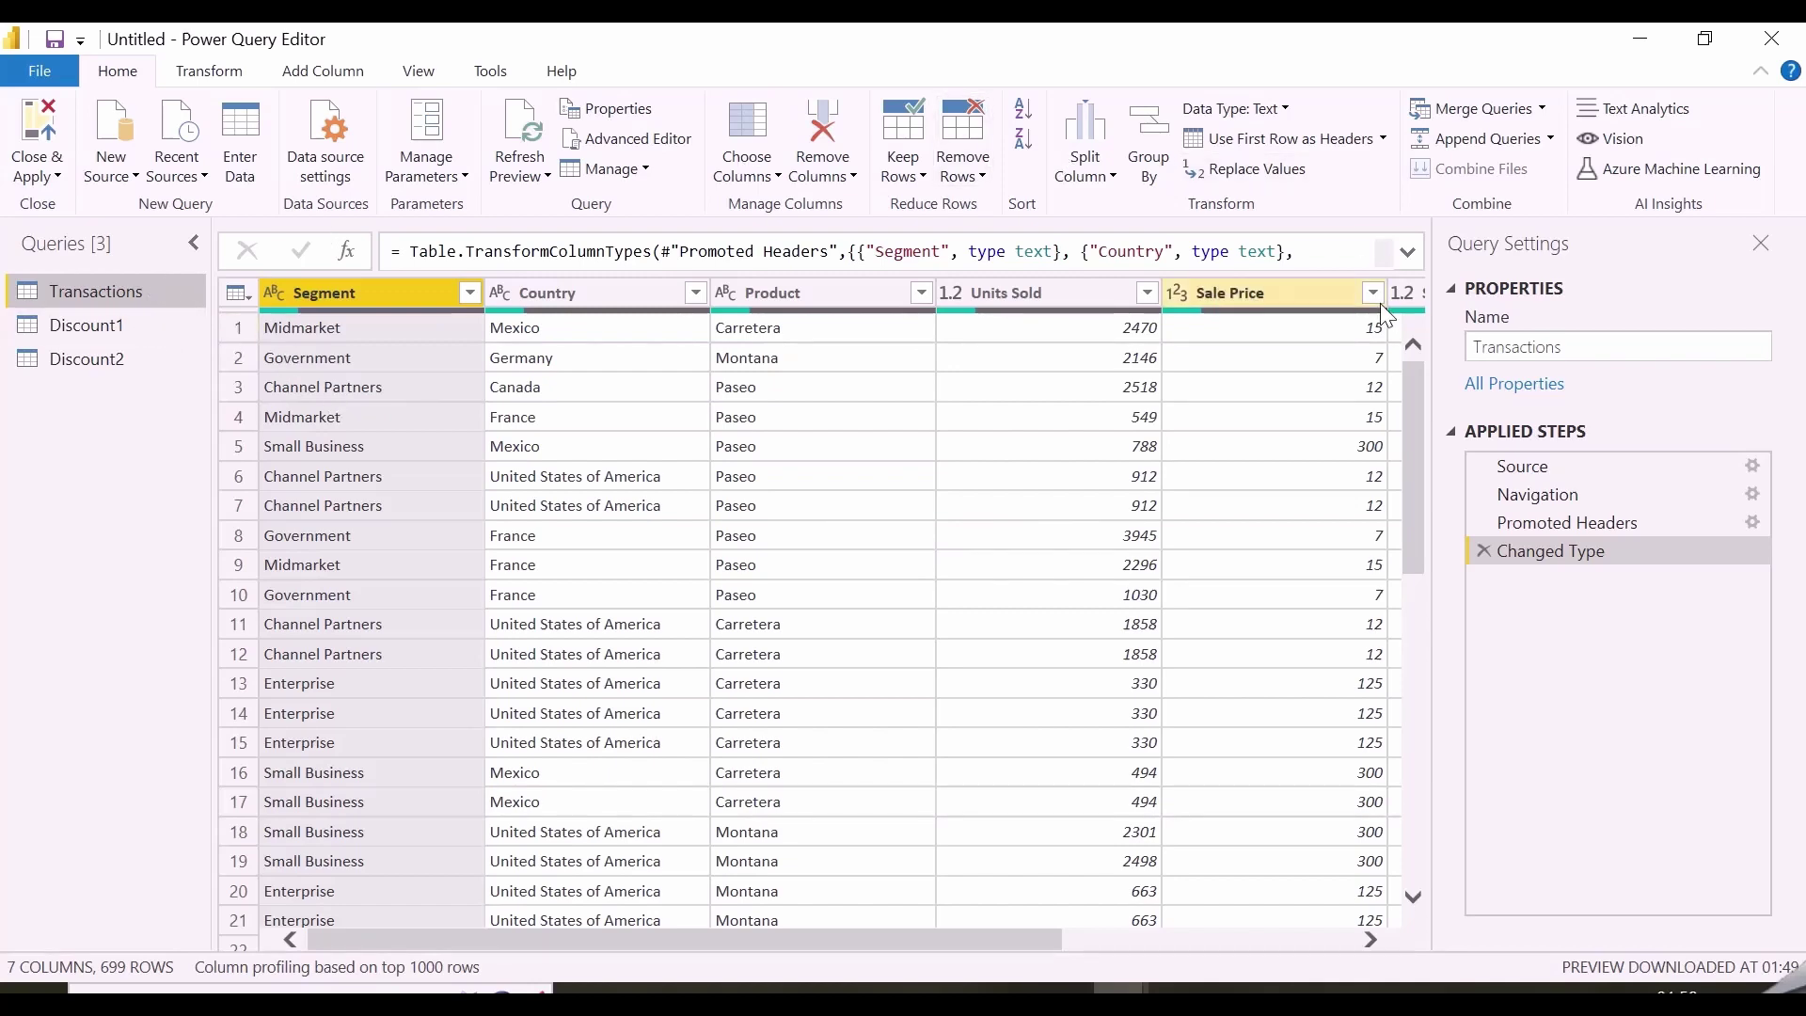
scroll(1120, 354, right, 5)
scroll(1122, 357, left, 5)
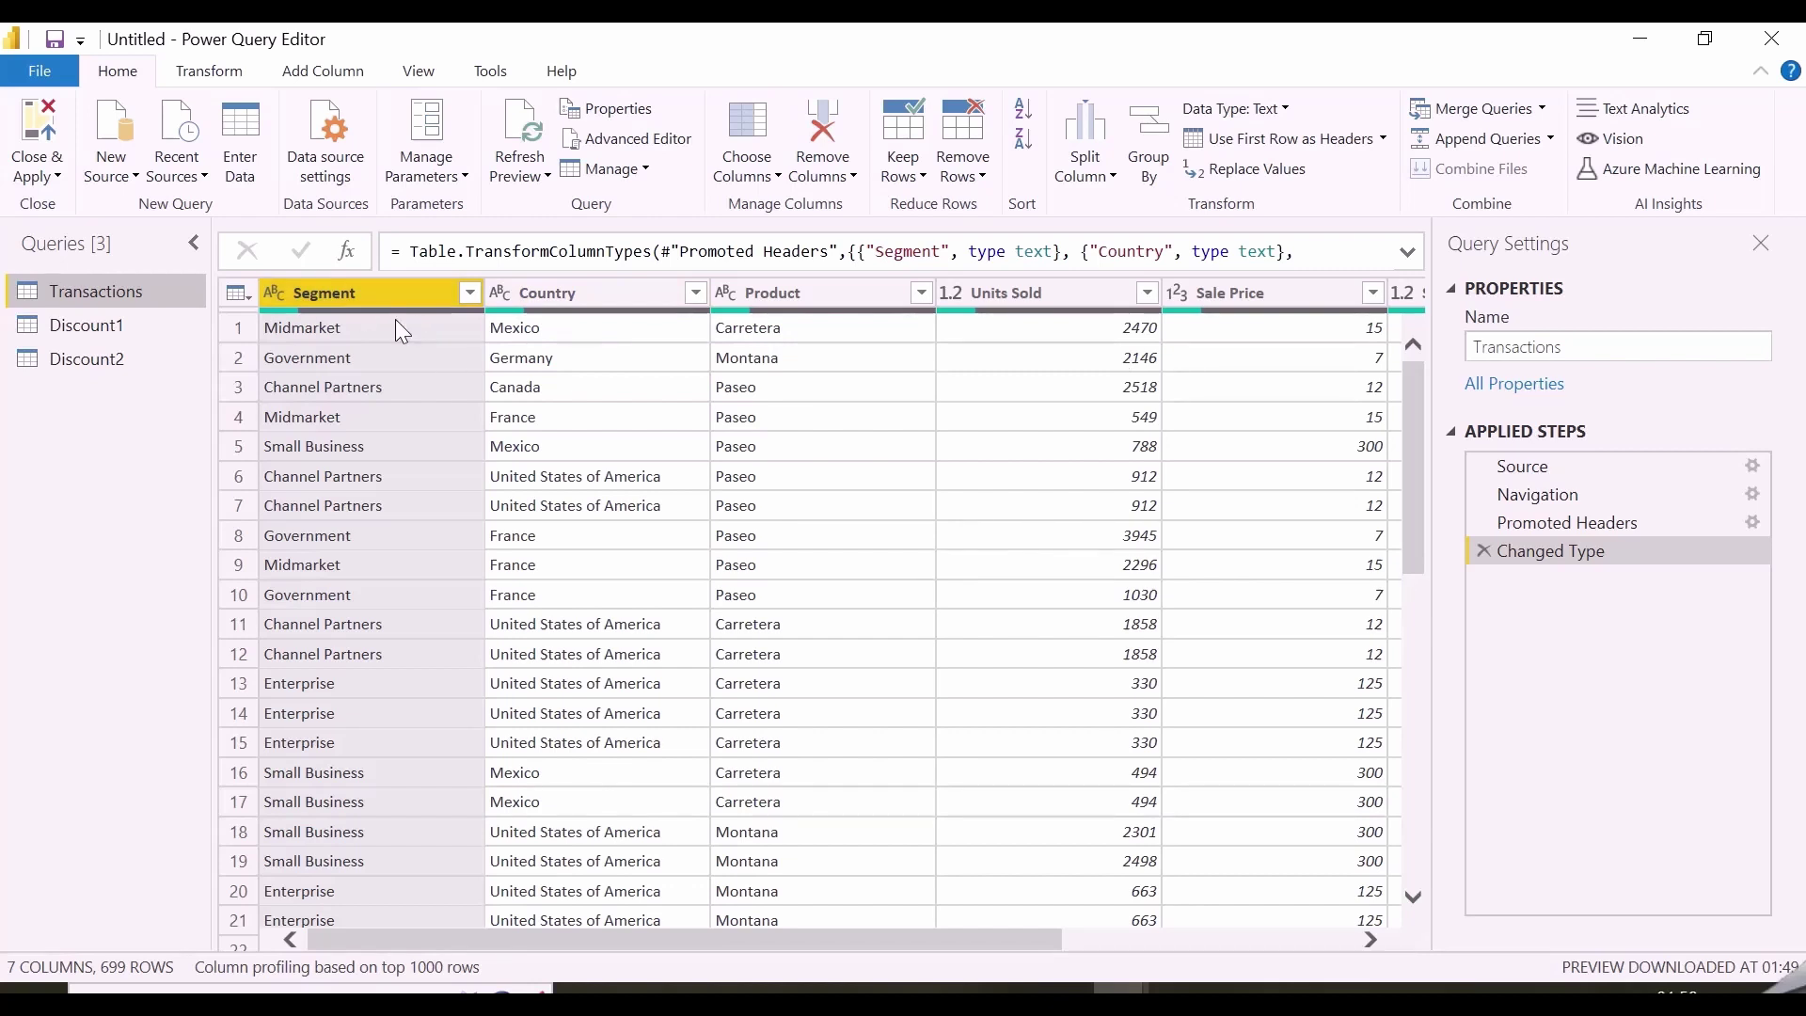
click(72, 360)
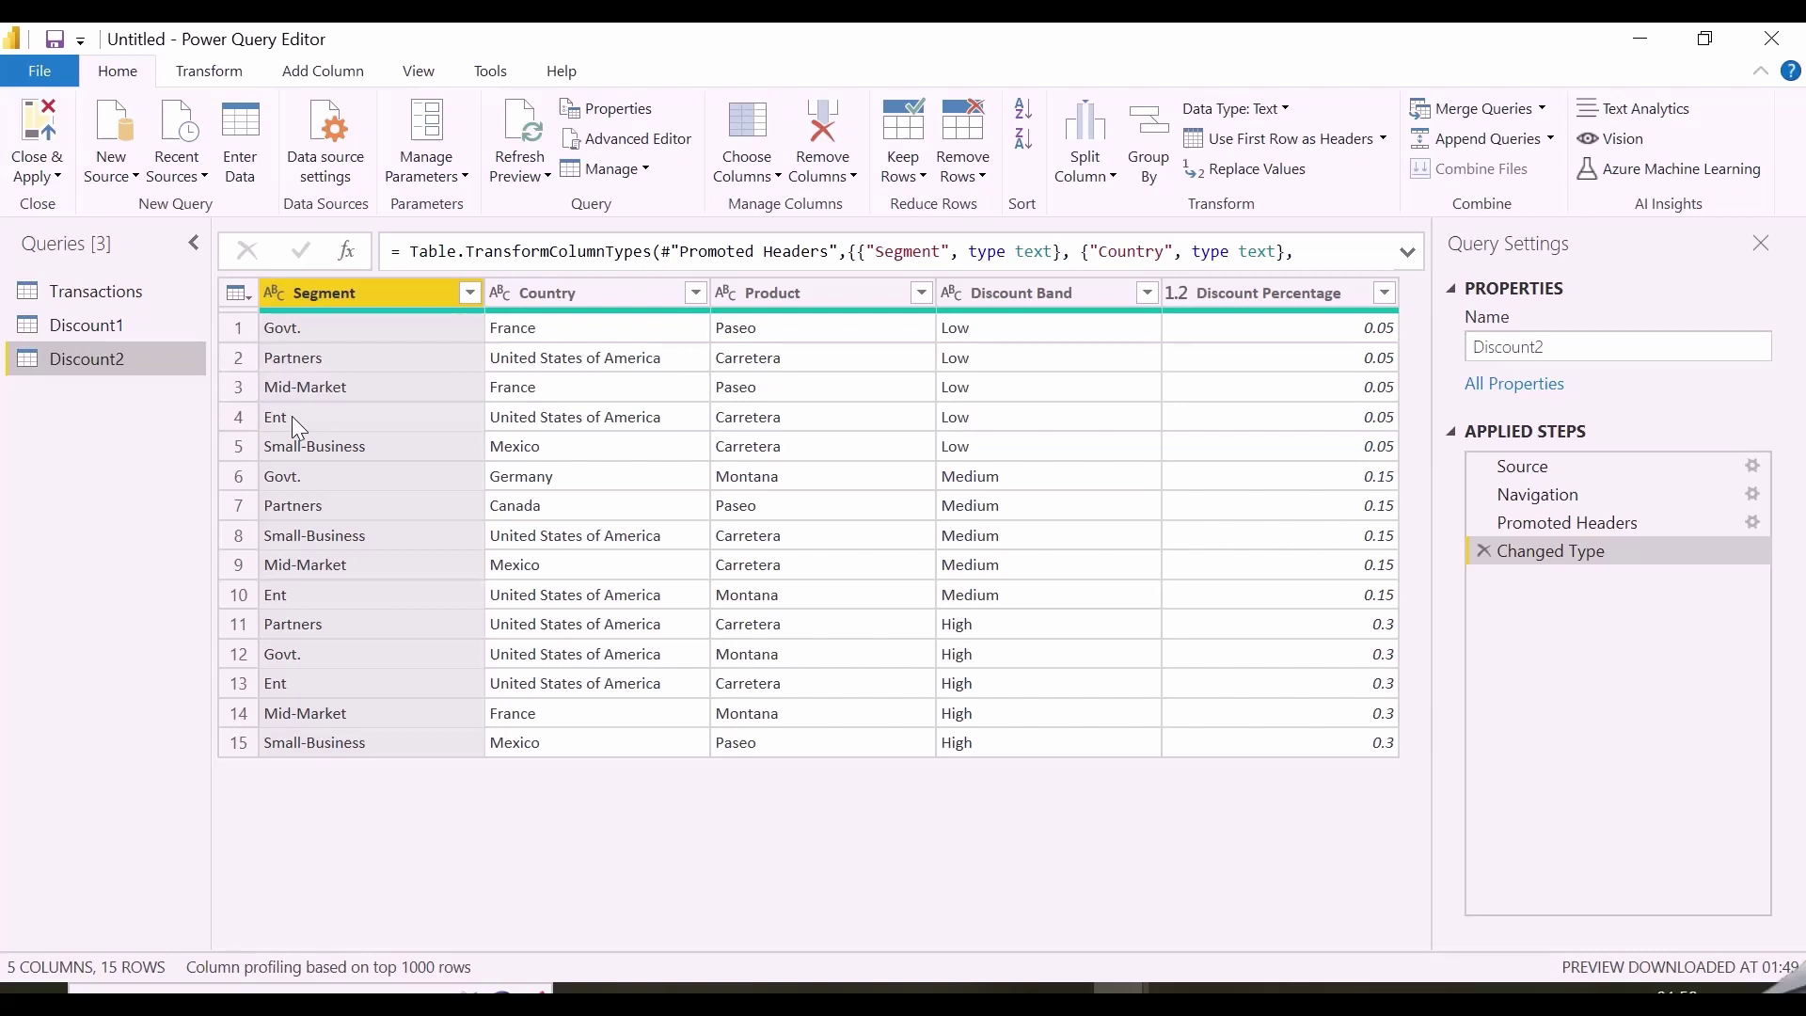
- Start a Merge Queries on Transactions with Discount1 as the second table
click(92, 294)
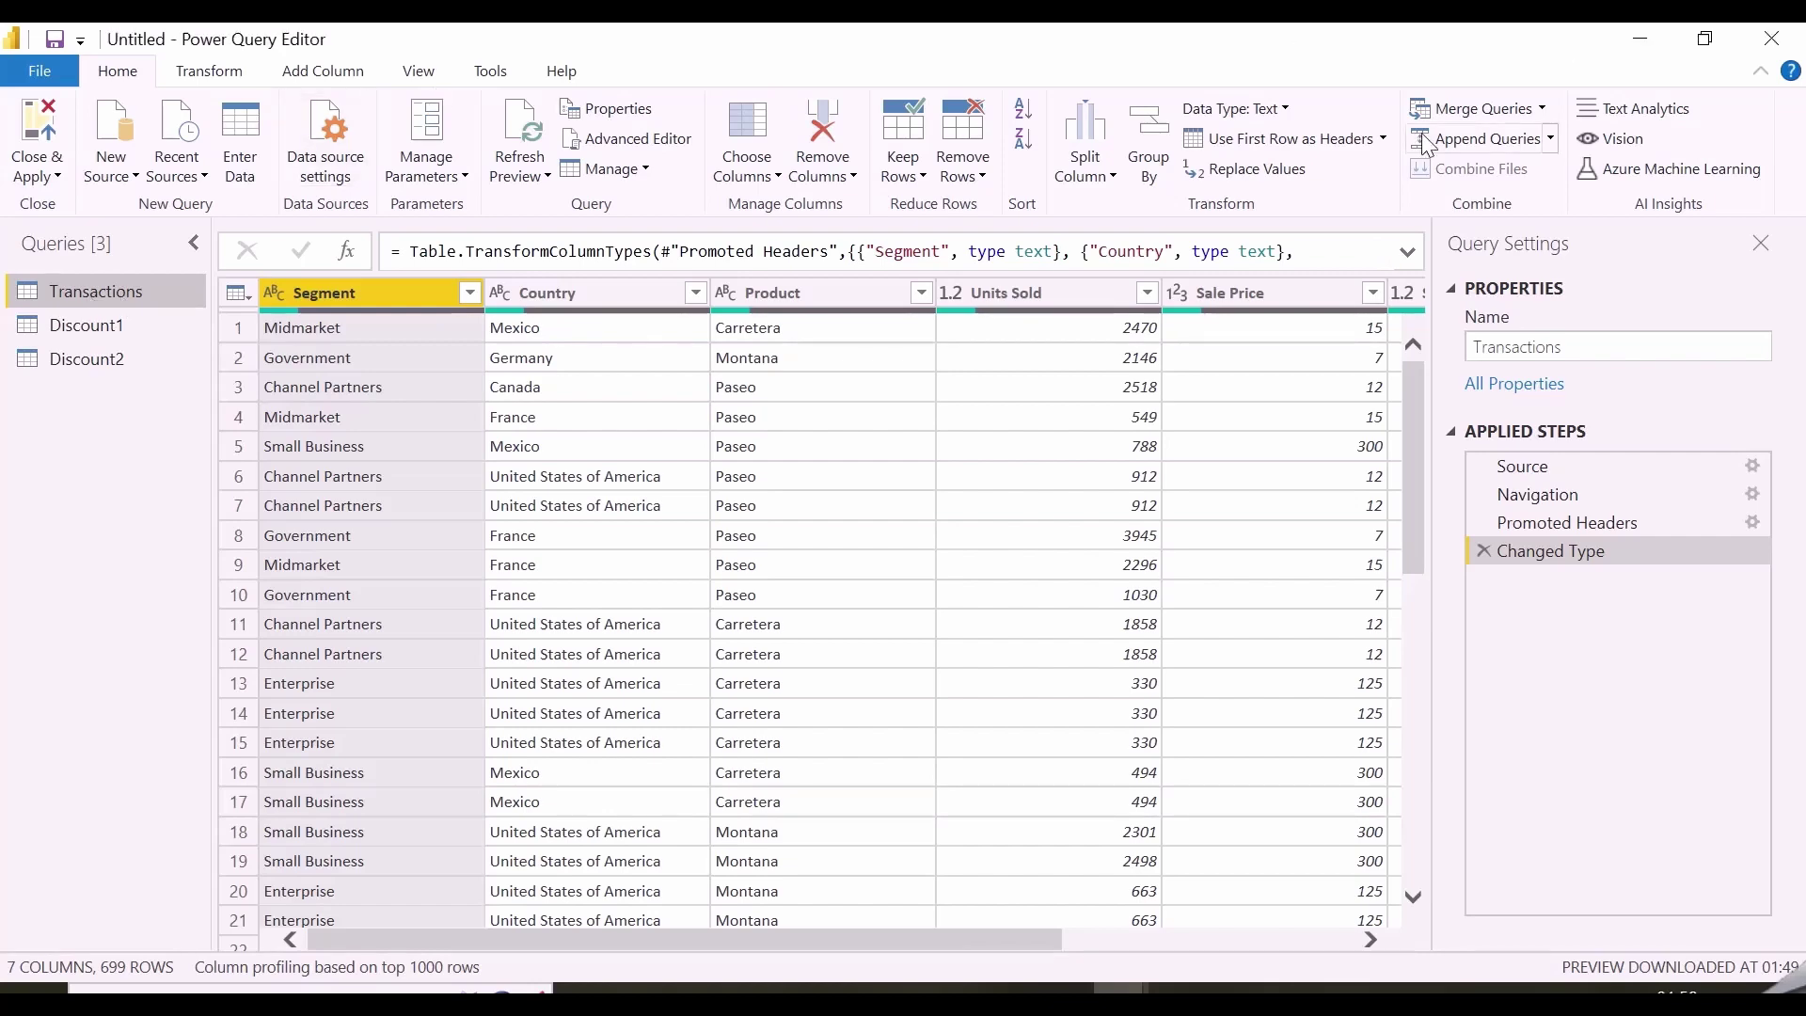
click(1469, 111)
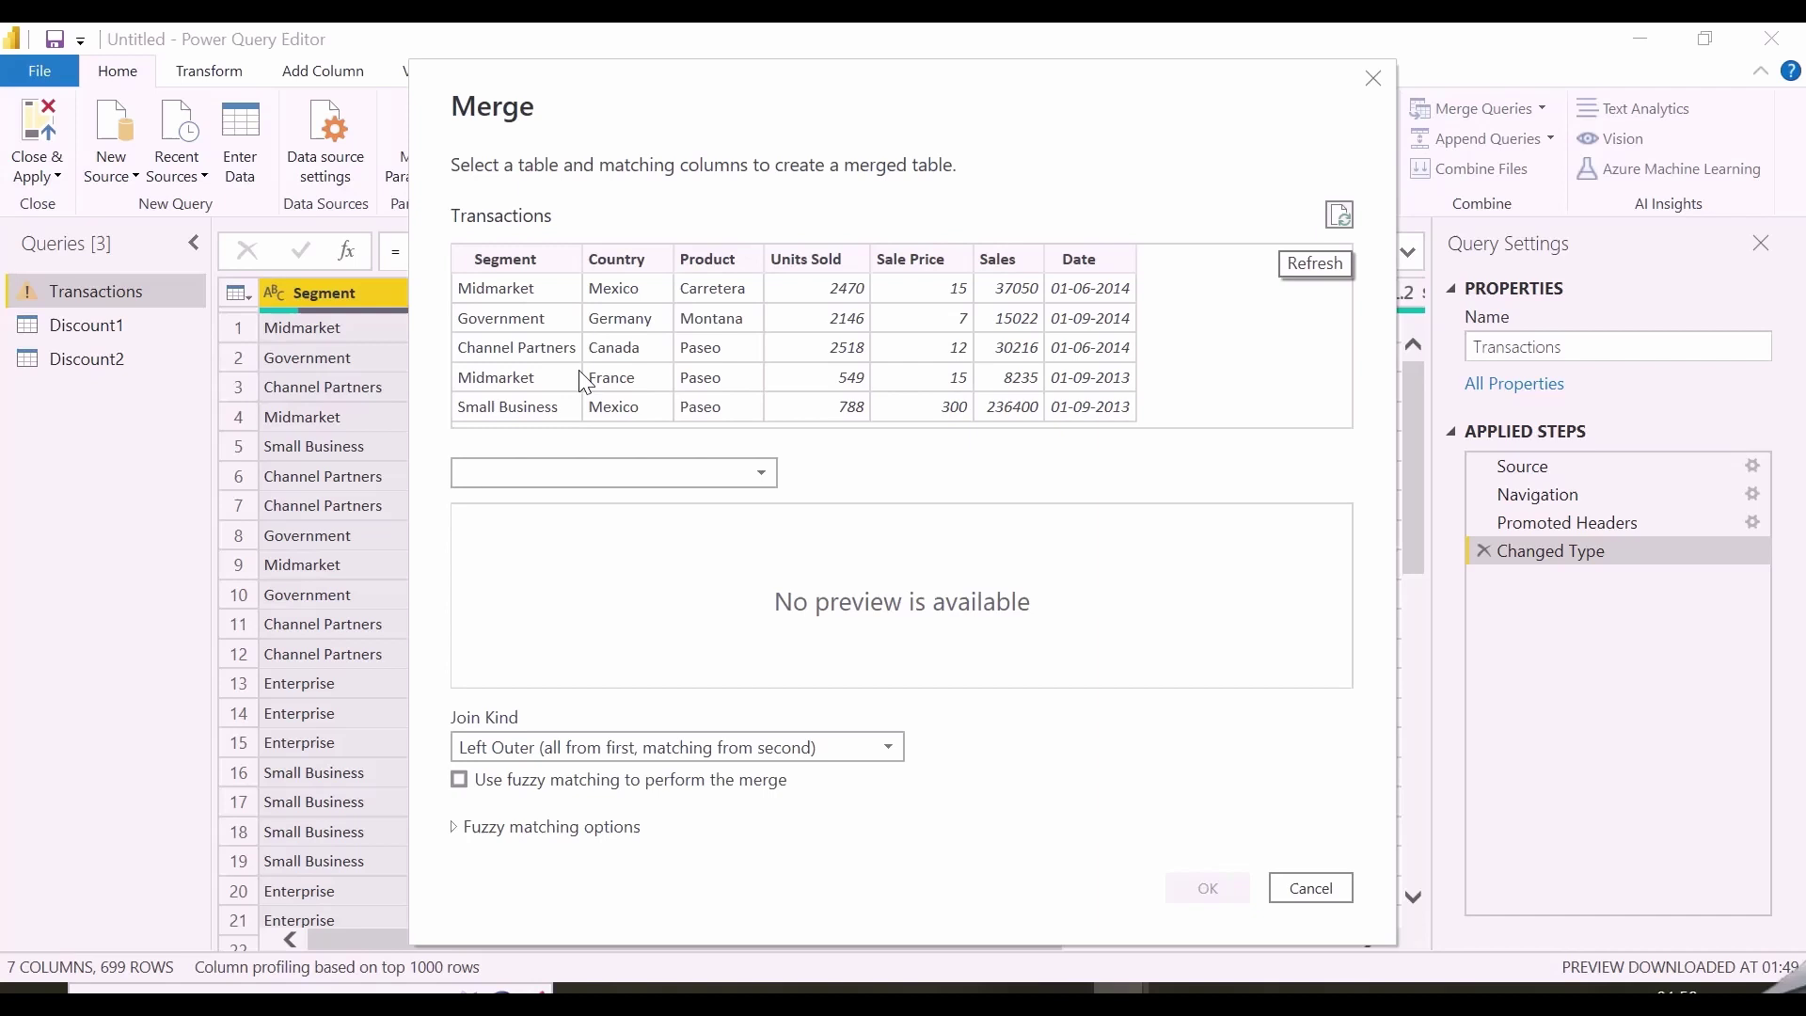
click(589, 467)
click(543, 512)
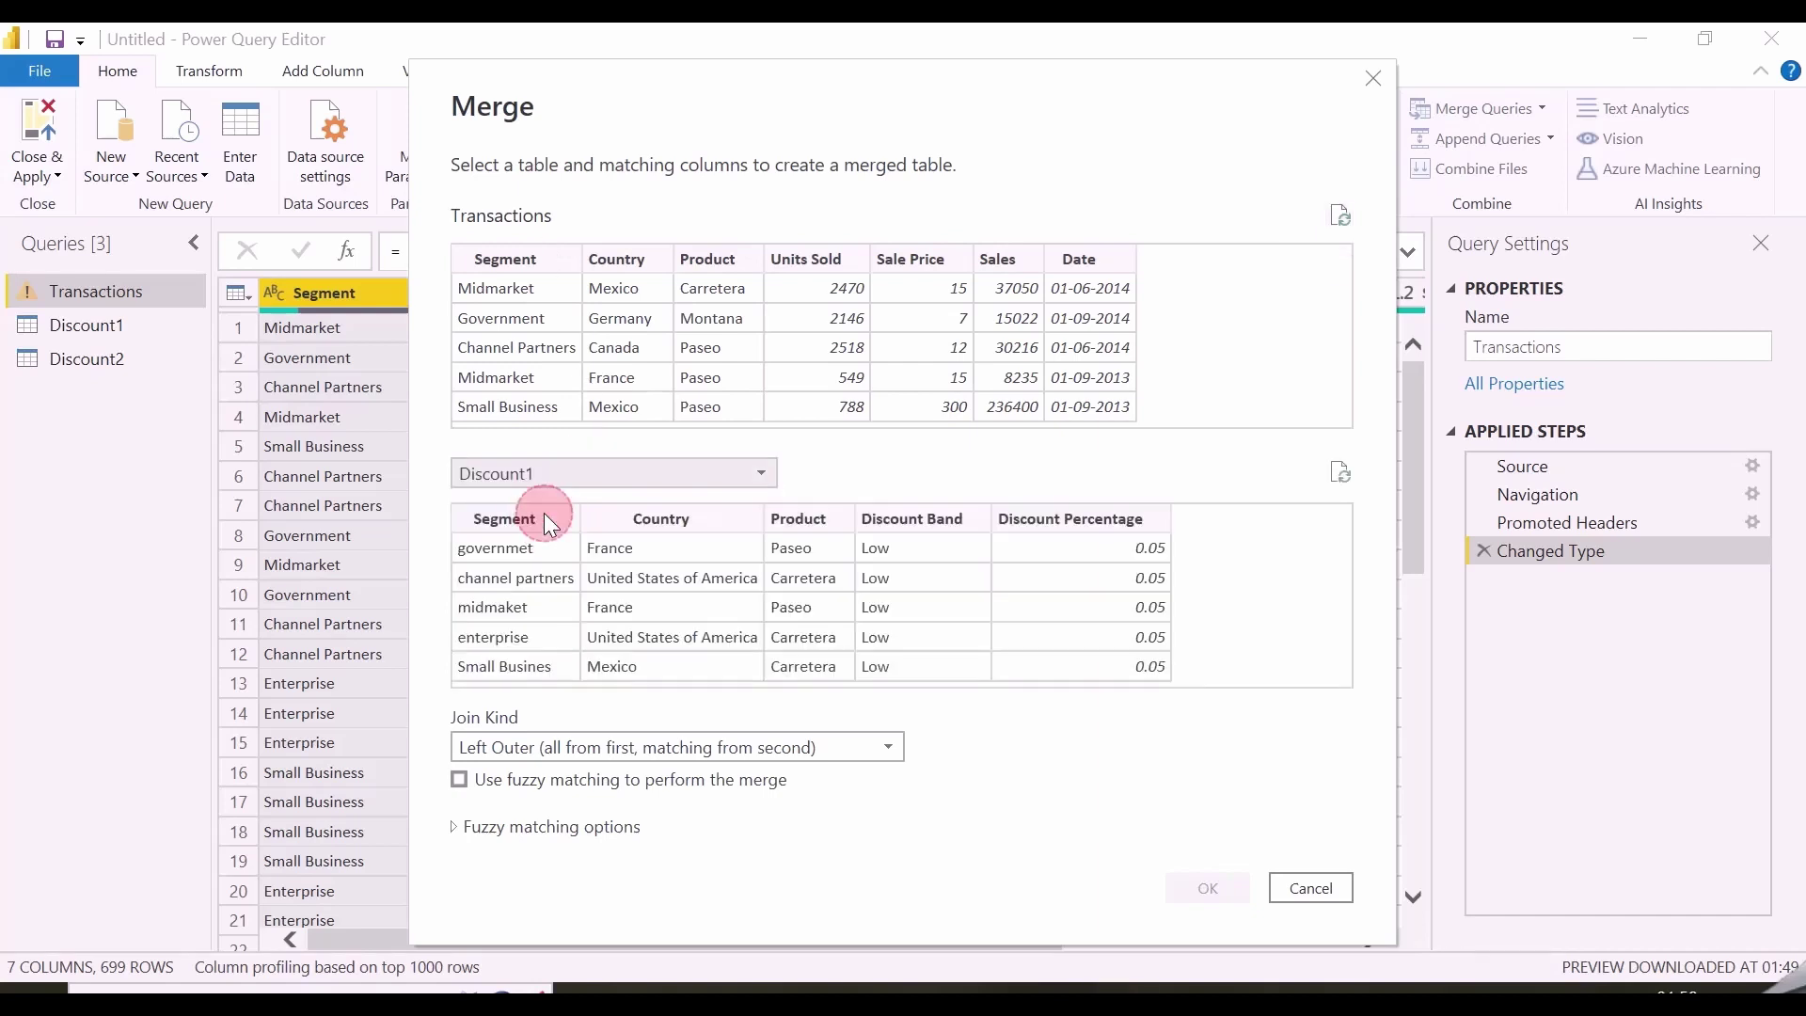
- Match on Segment, Country and Product in both tables, giving 18 of 699 matches
click(520, 259)
ctrl+click(631, 266)
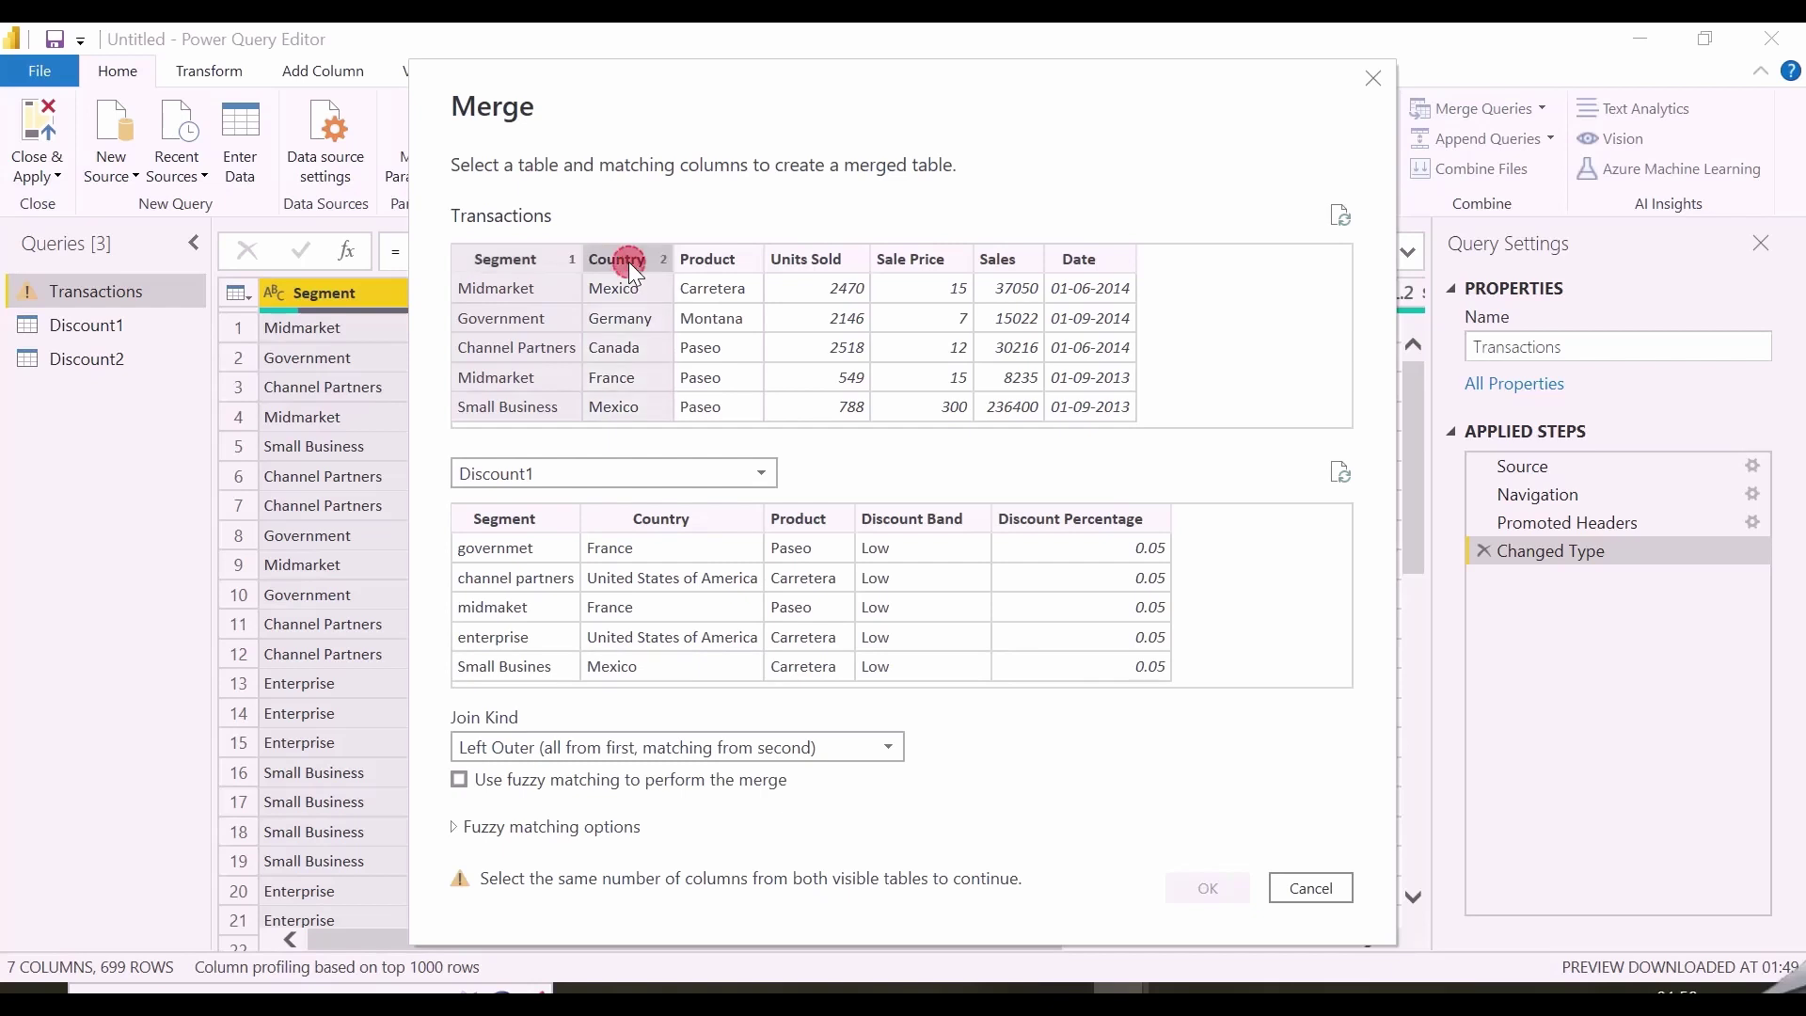
ctrl+click(719, 268)
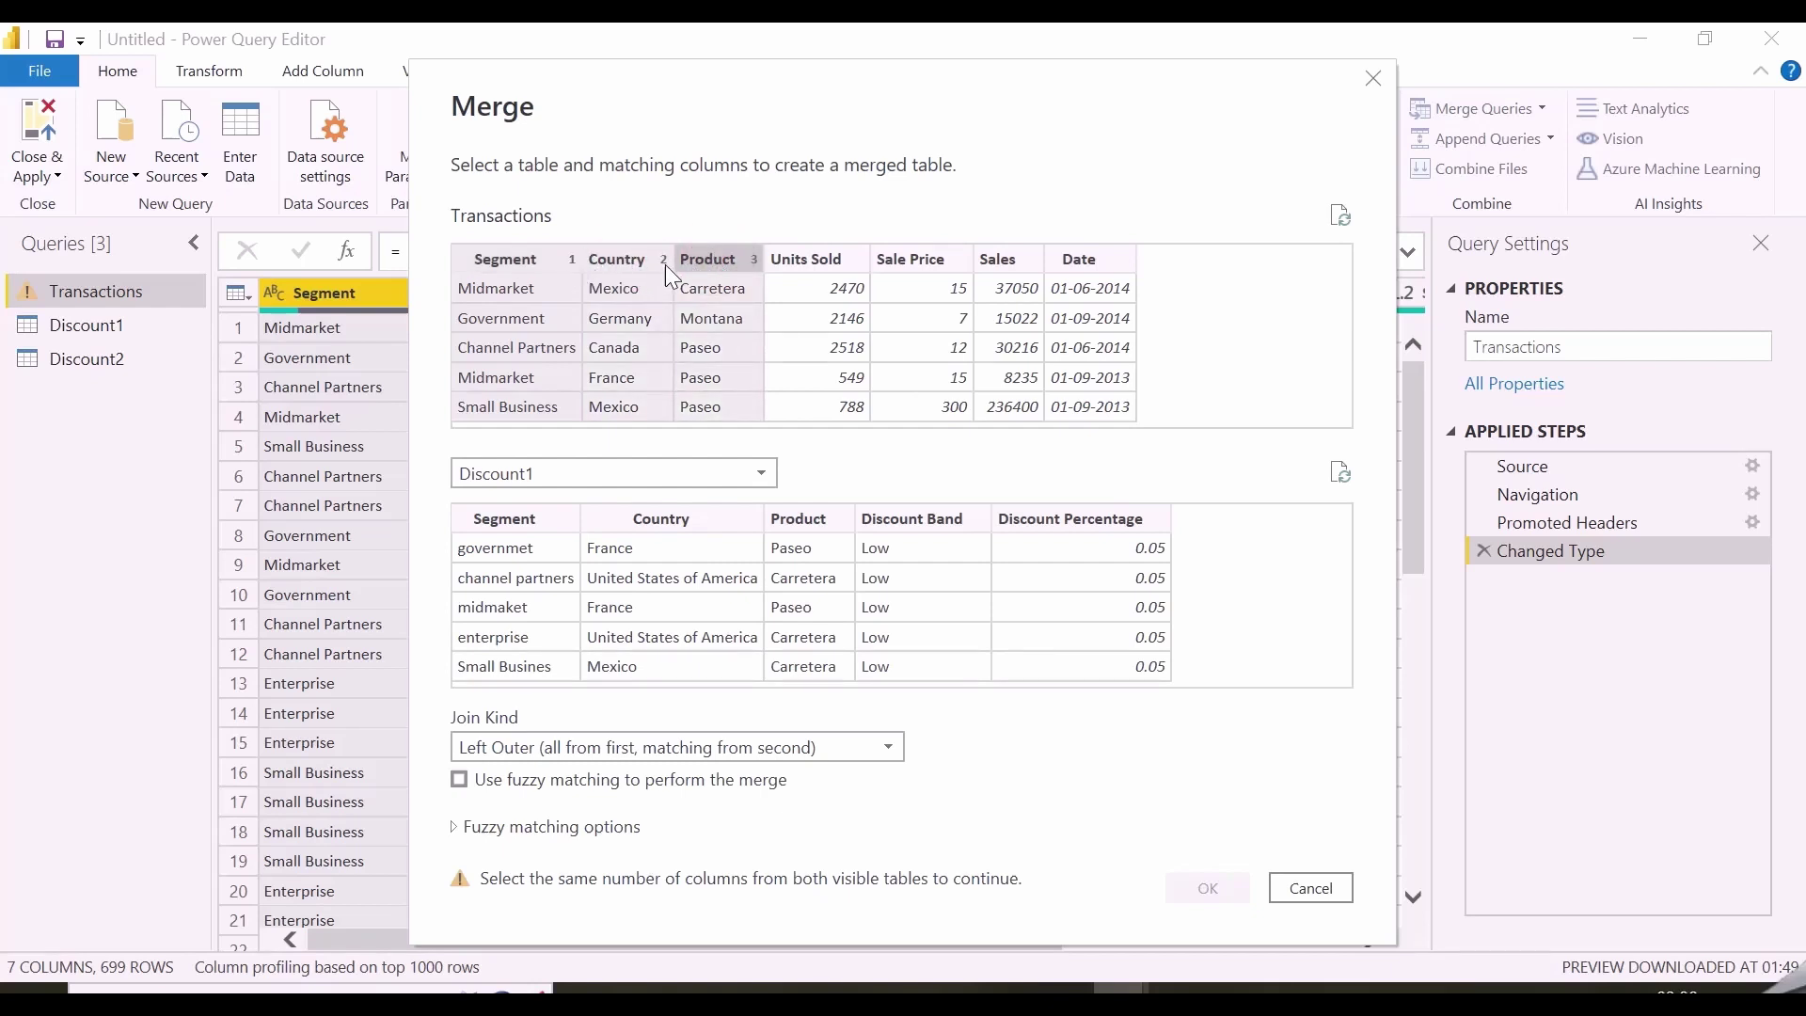
click(518, 527)
ctrl+click(695, 524)
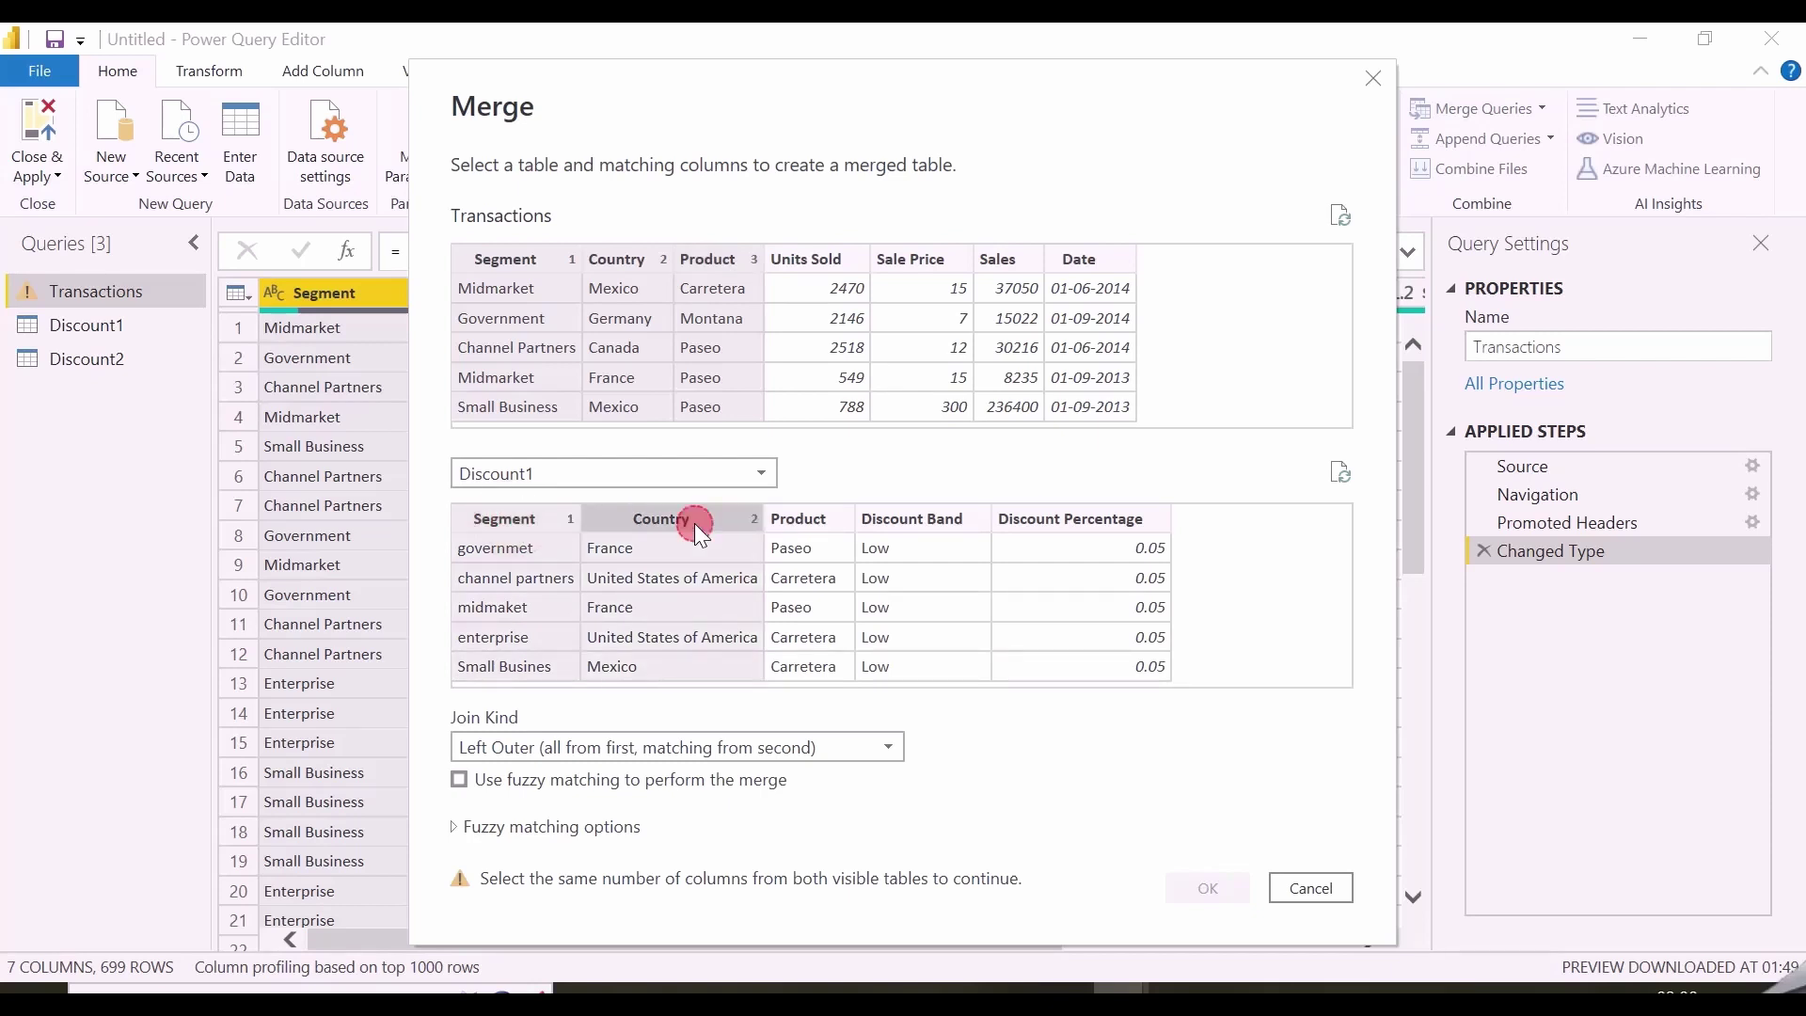
ctrl+click(797, 525)
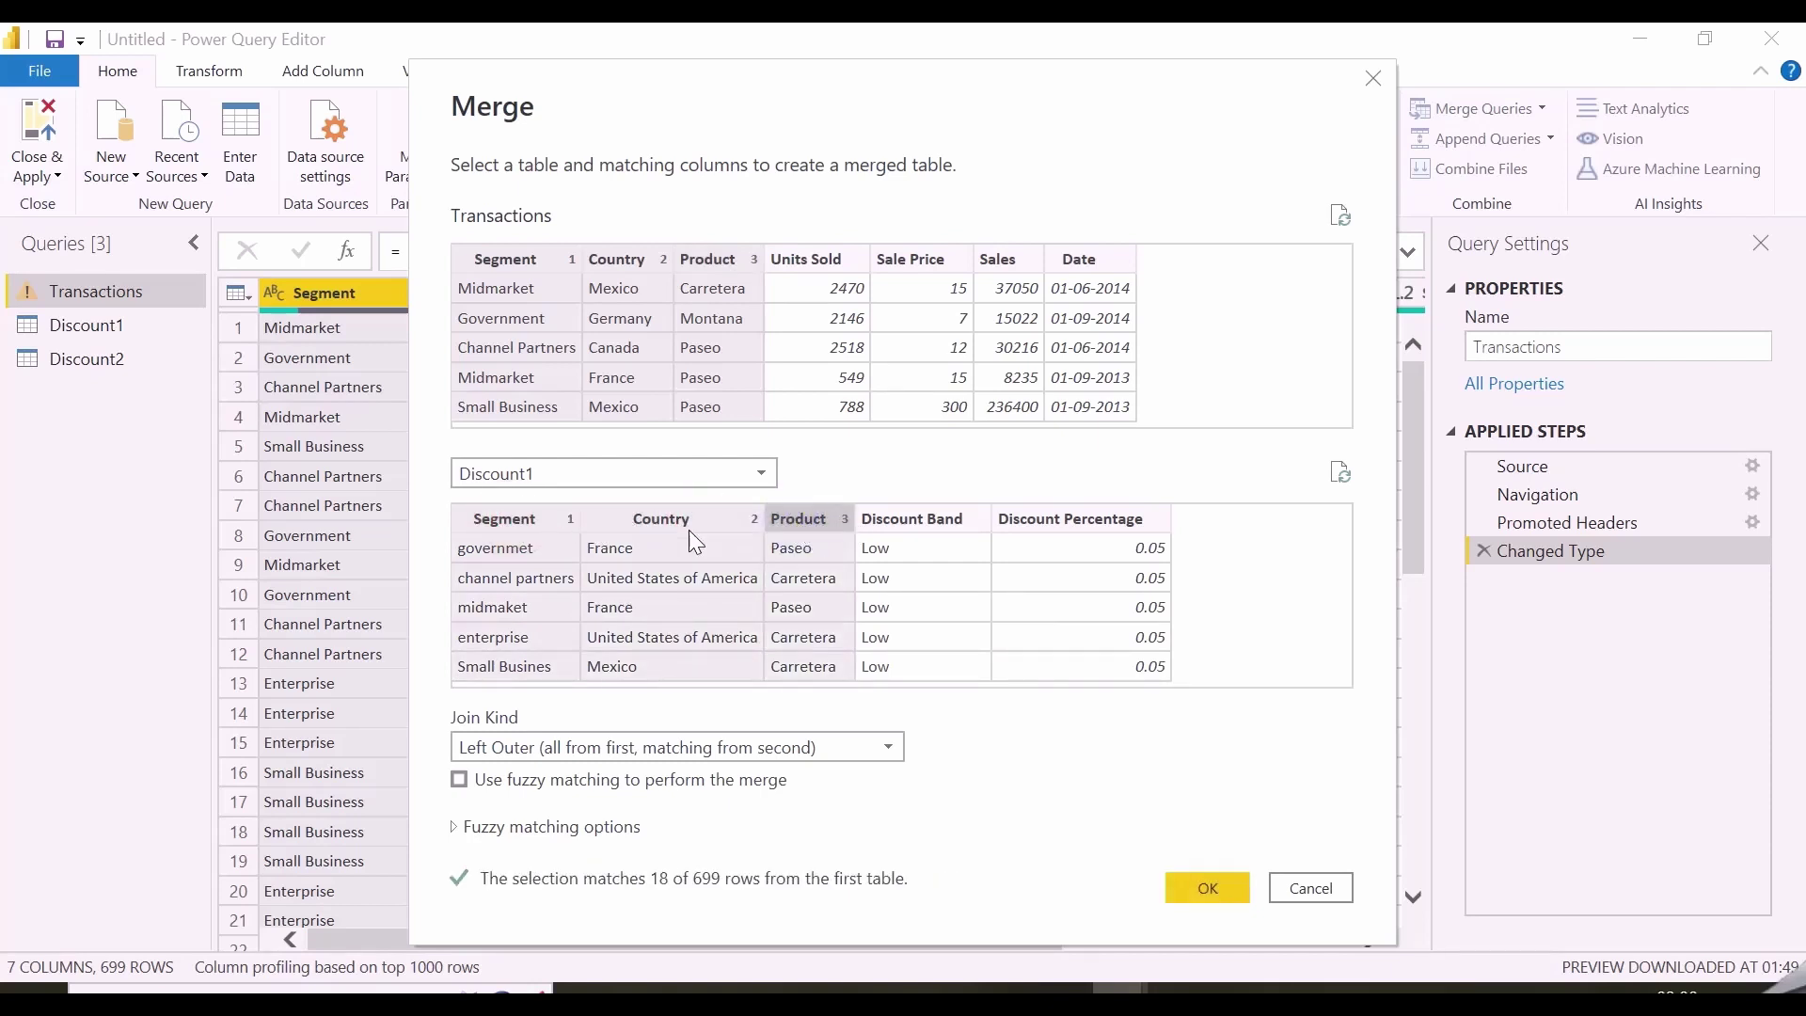
- Enable fuzzy matching and review its options, raising matches to 120 of 699 rows
click(460, 780)
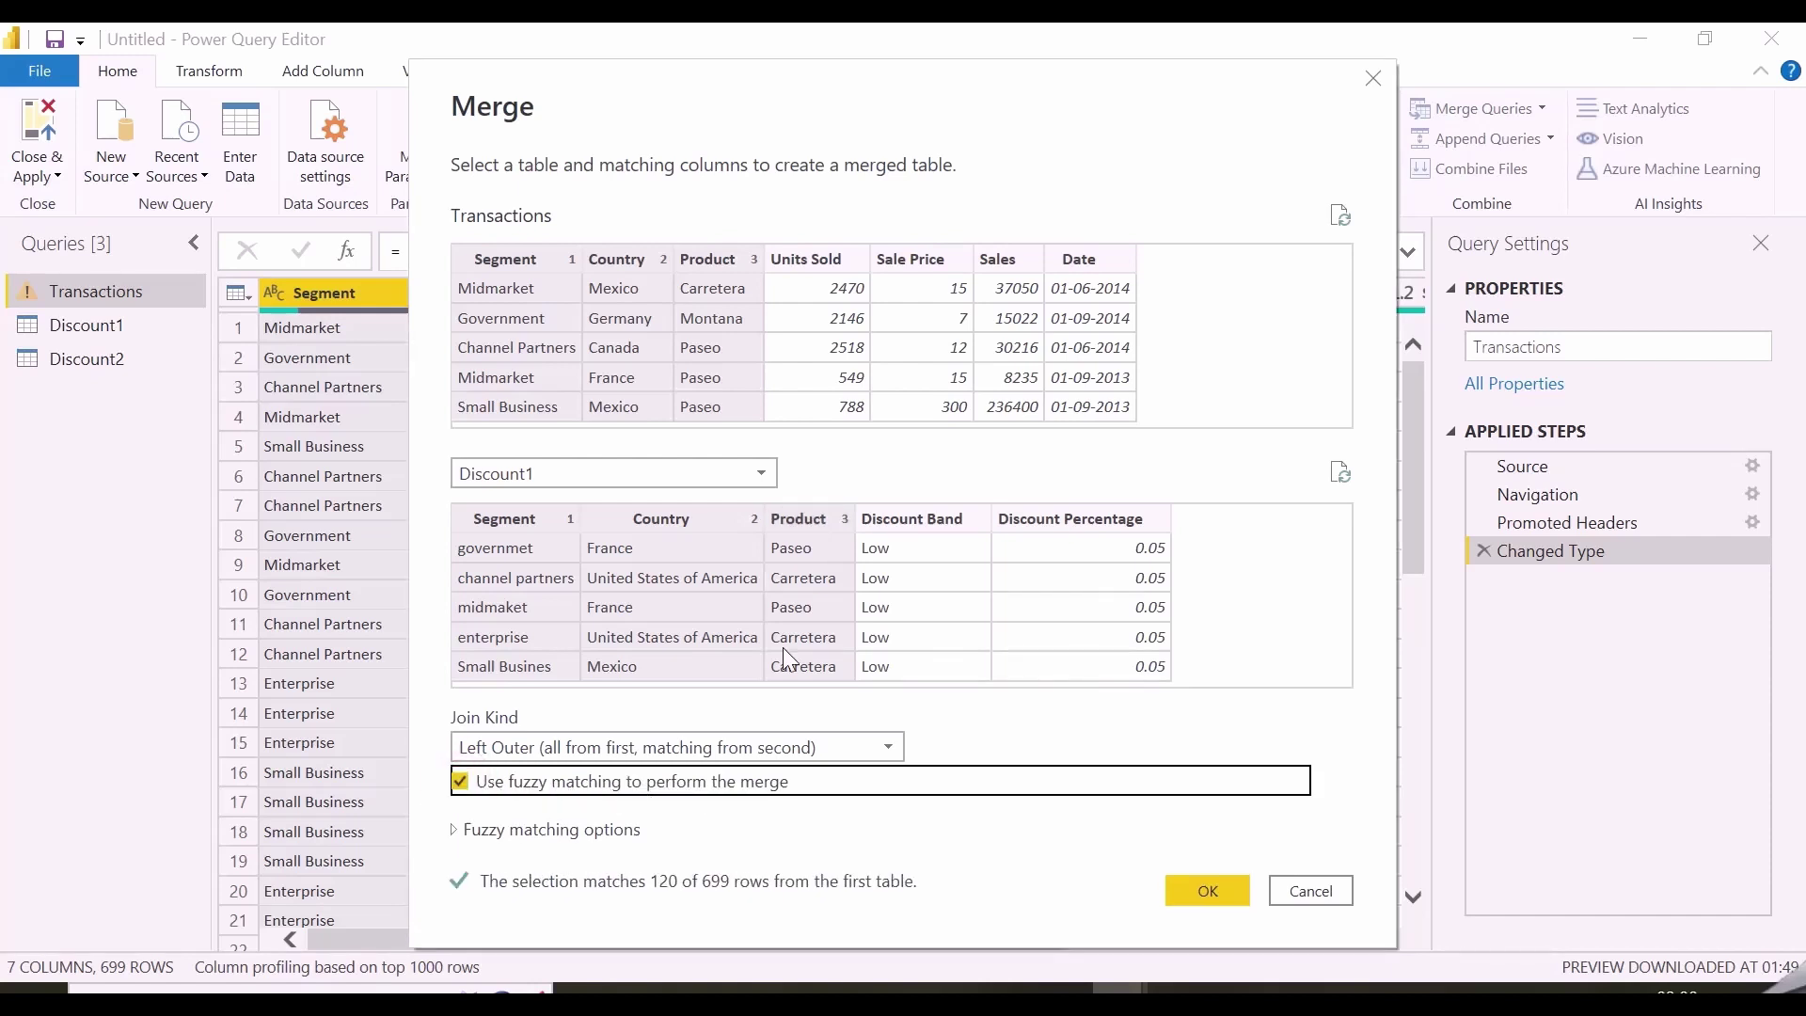
drag(1150, 85, 1159, 52)
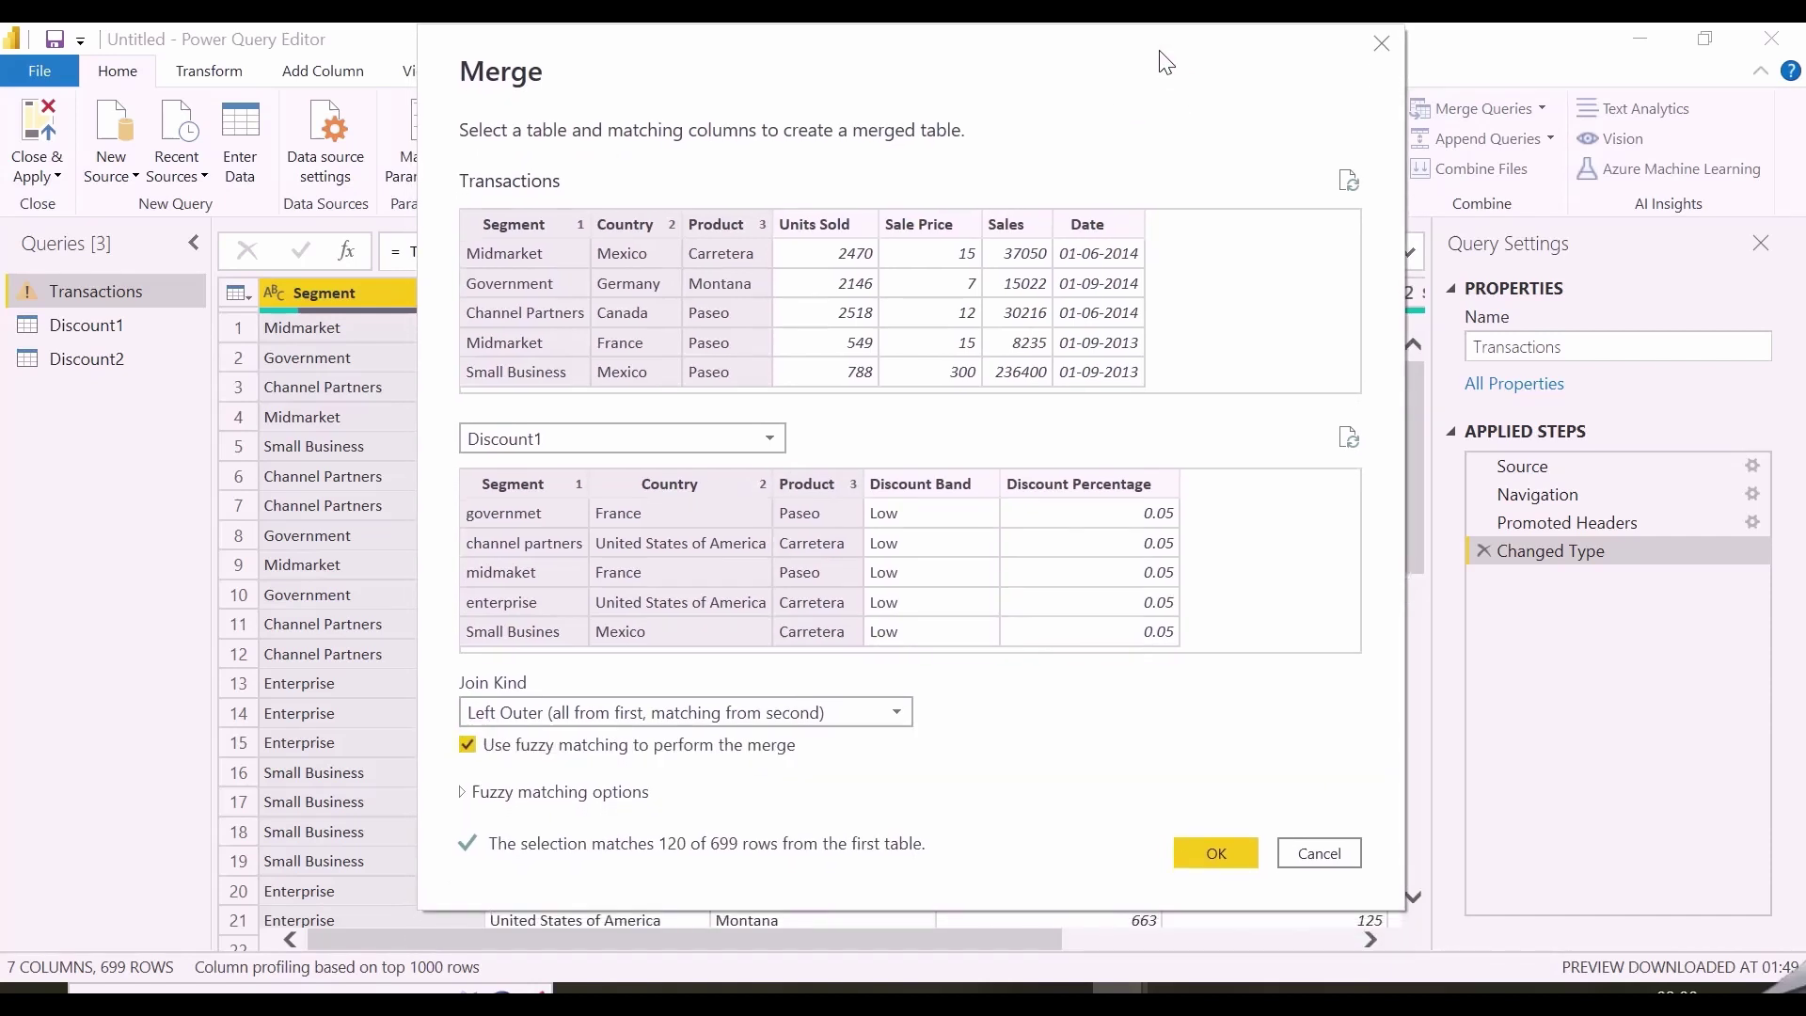
click(464, 793)
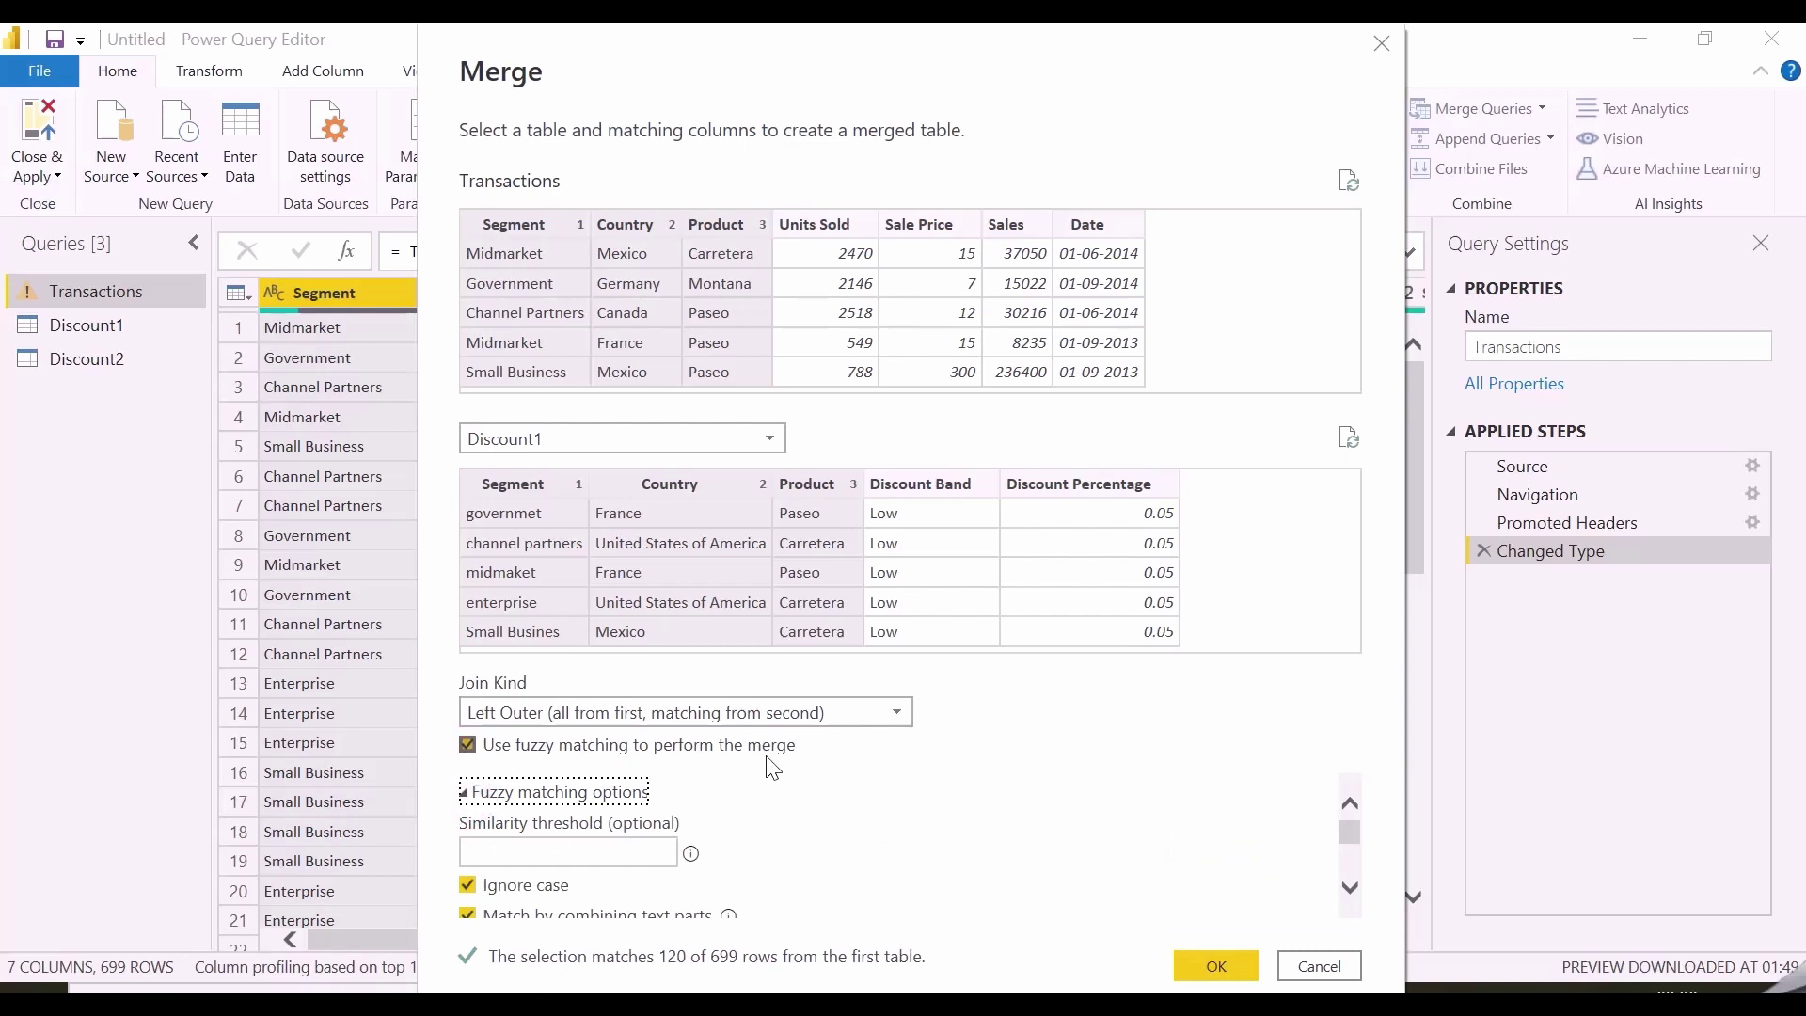
drag(1346, 834, 1341, 839)
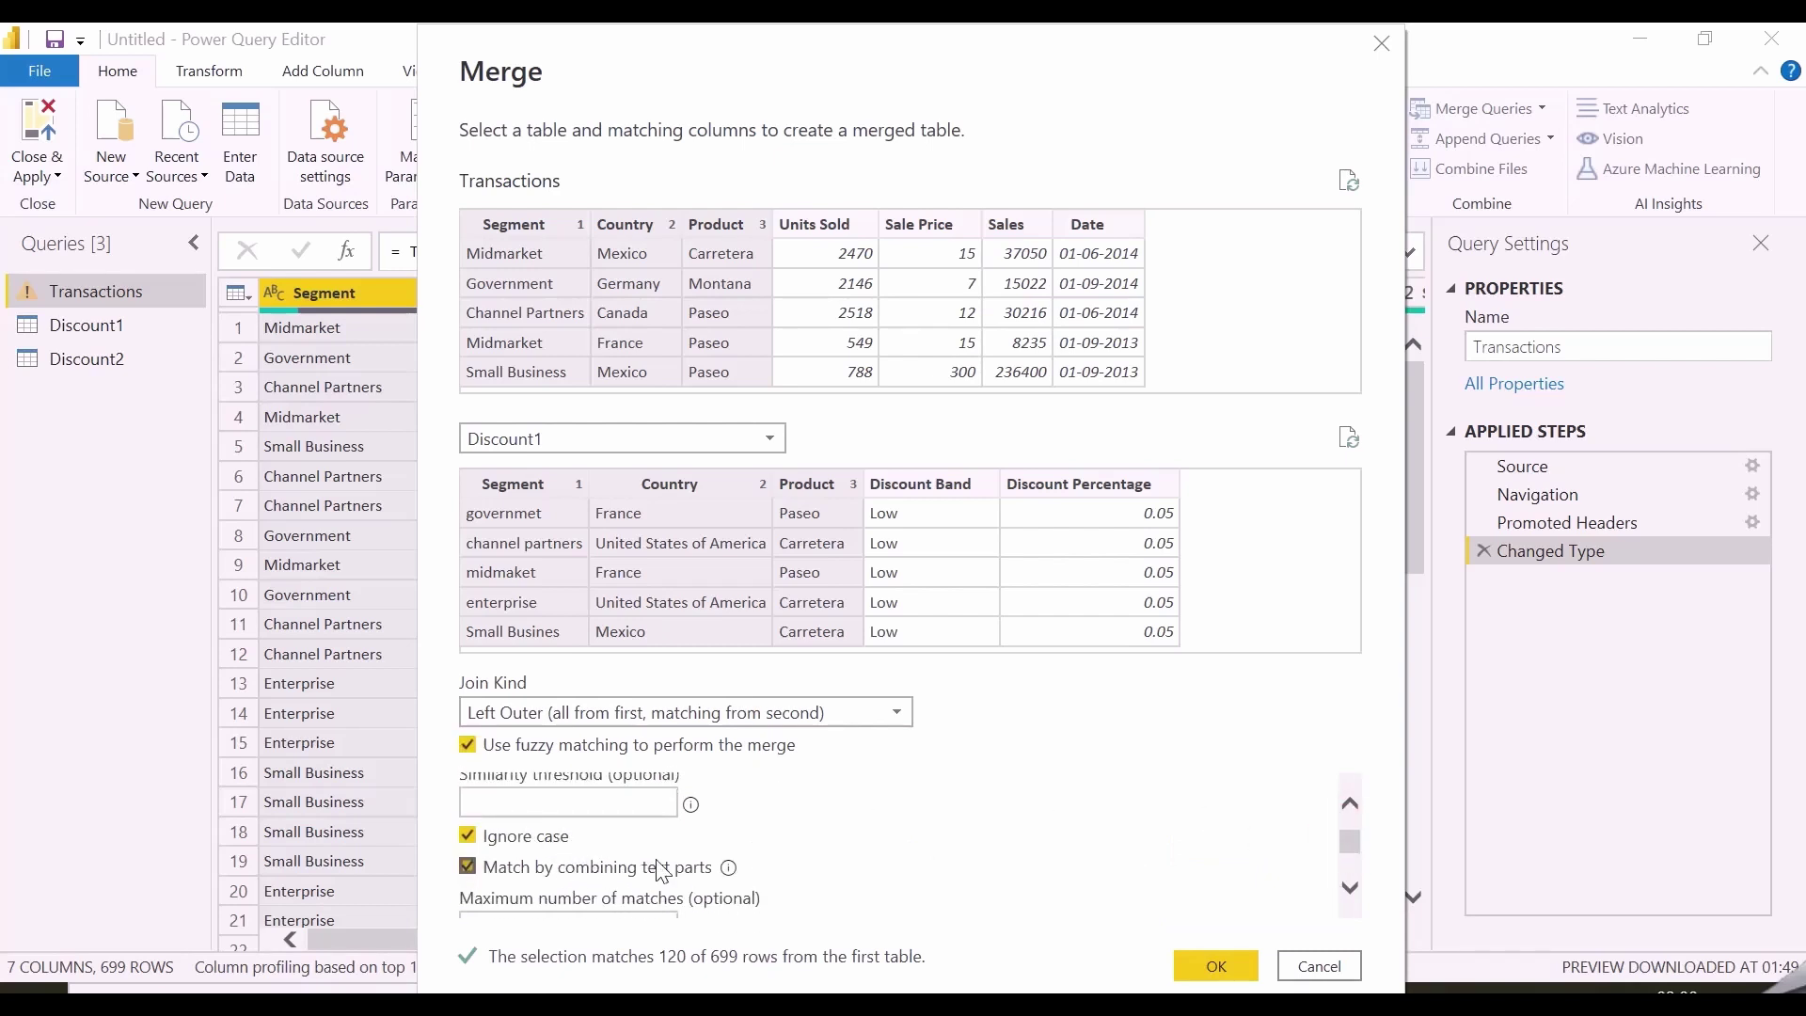
click(1351, 839)
drag(1351, 839, 1350, 832)
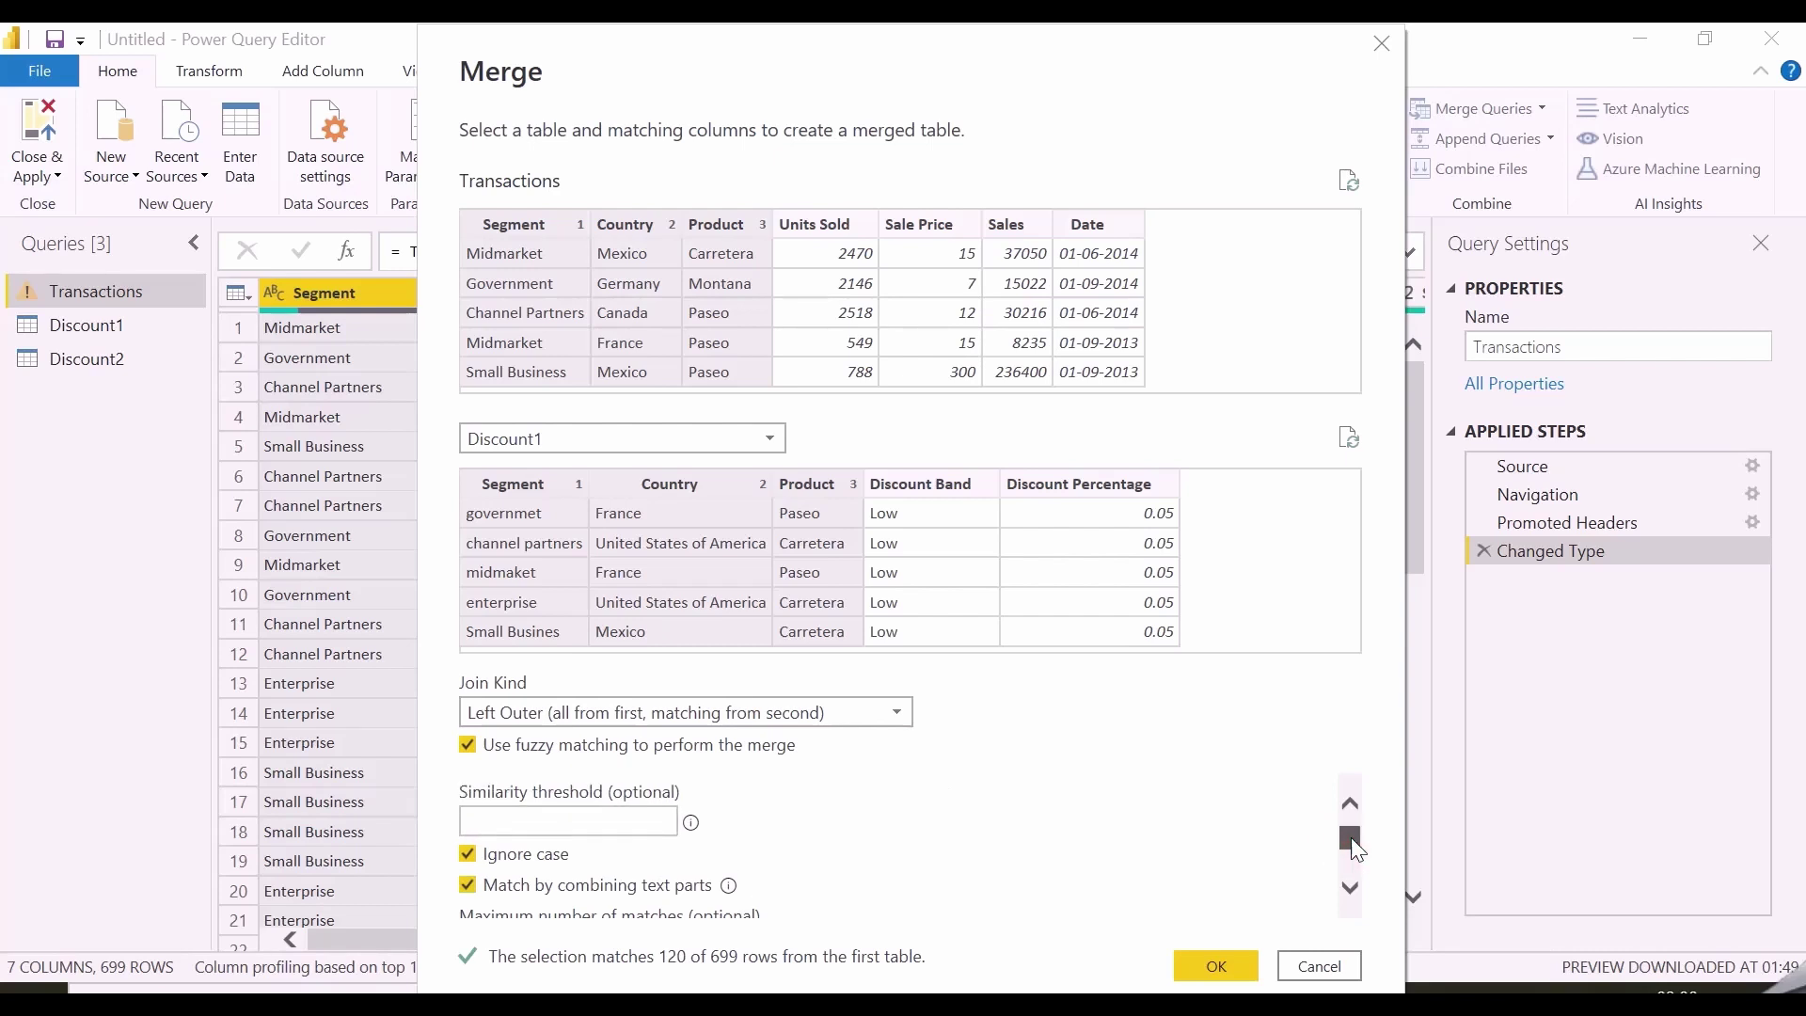
mouse_move(697, 828)
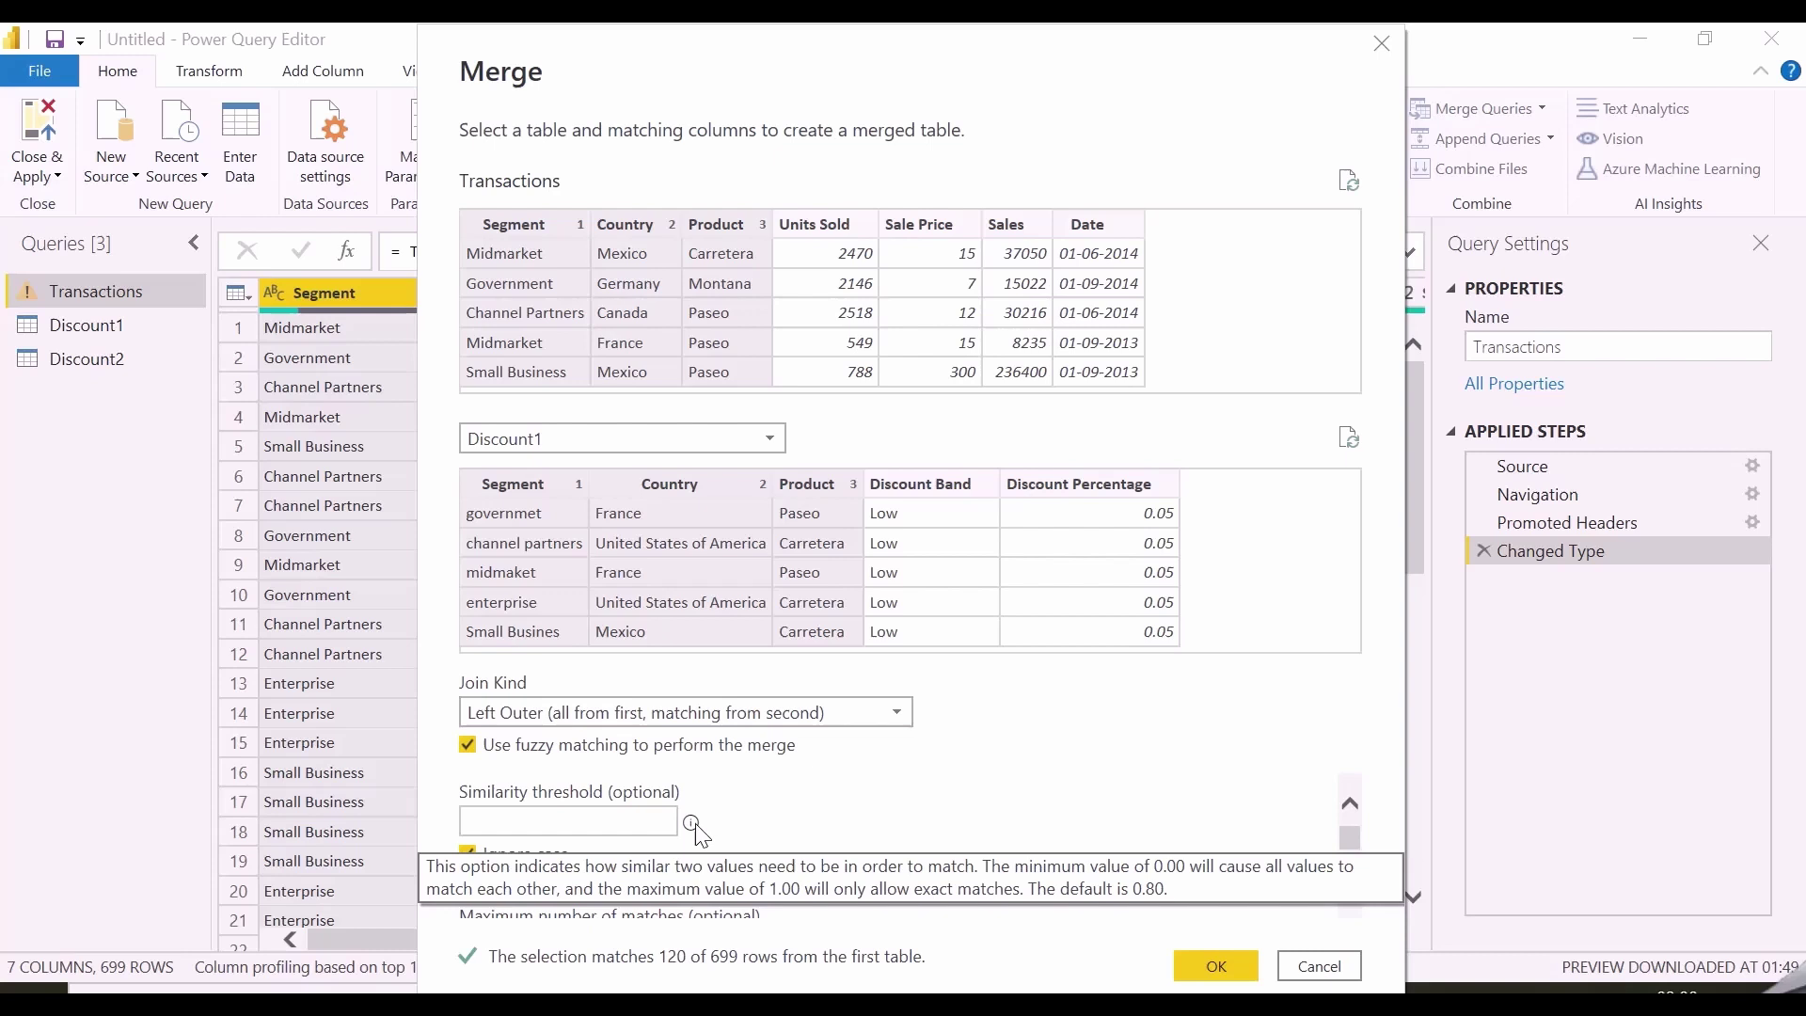
drag(1350, 831, 1352, 852)
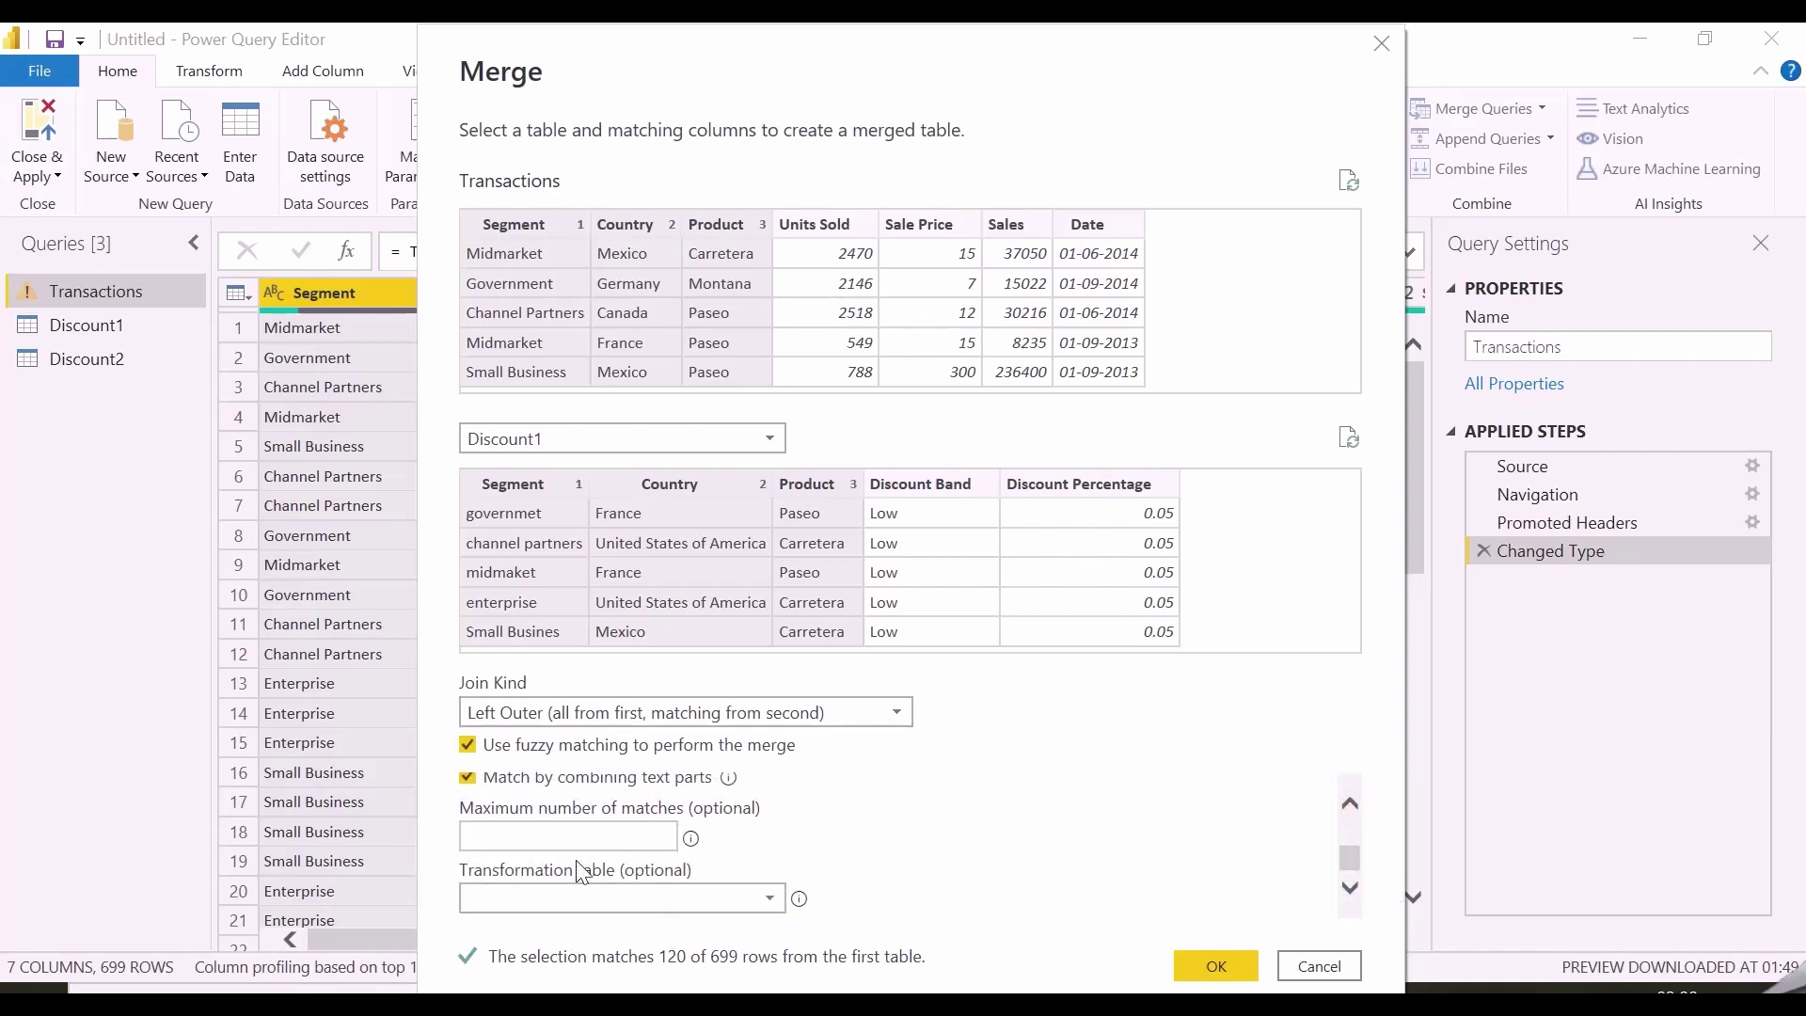
scroll(962, 824, up, 3)
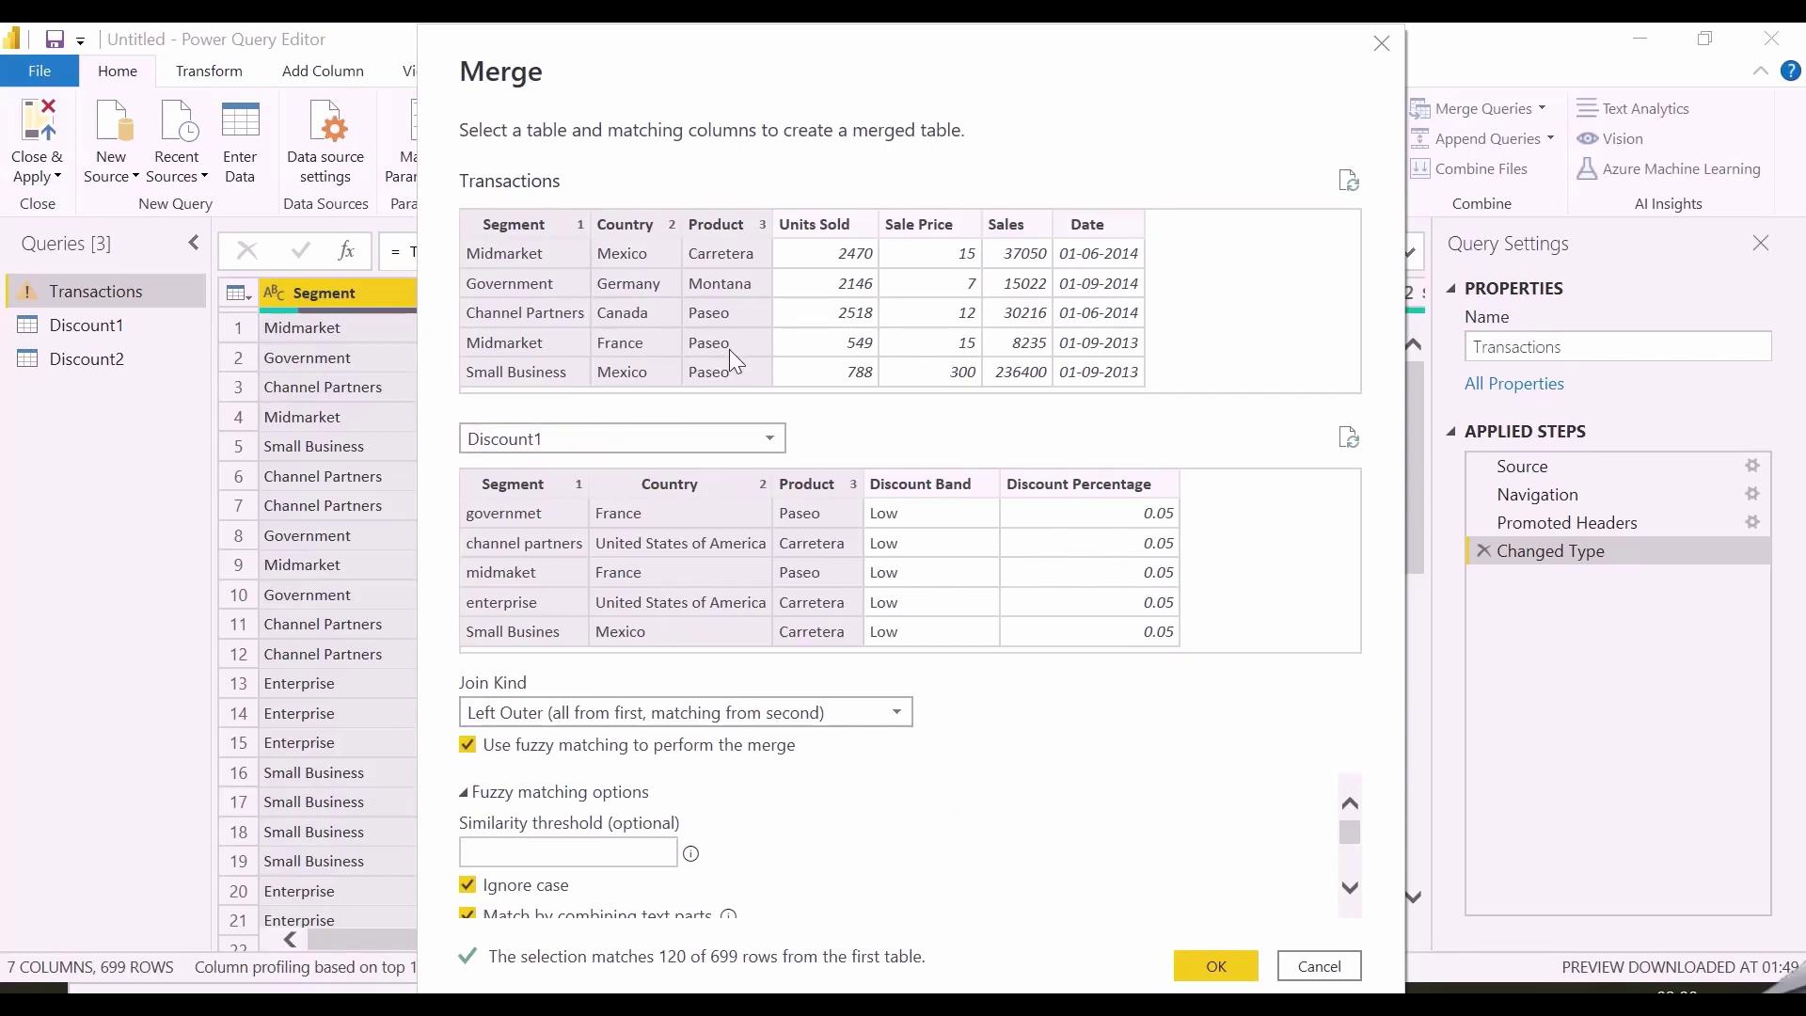
- Confirm the fuzzy merge and expand only Discount Band and Discount Percentage from Discount1
click(1223, 964)
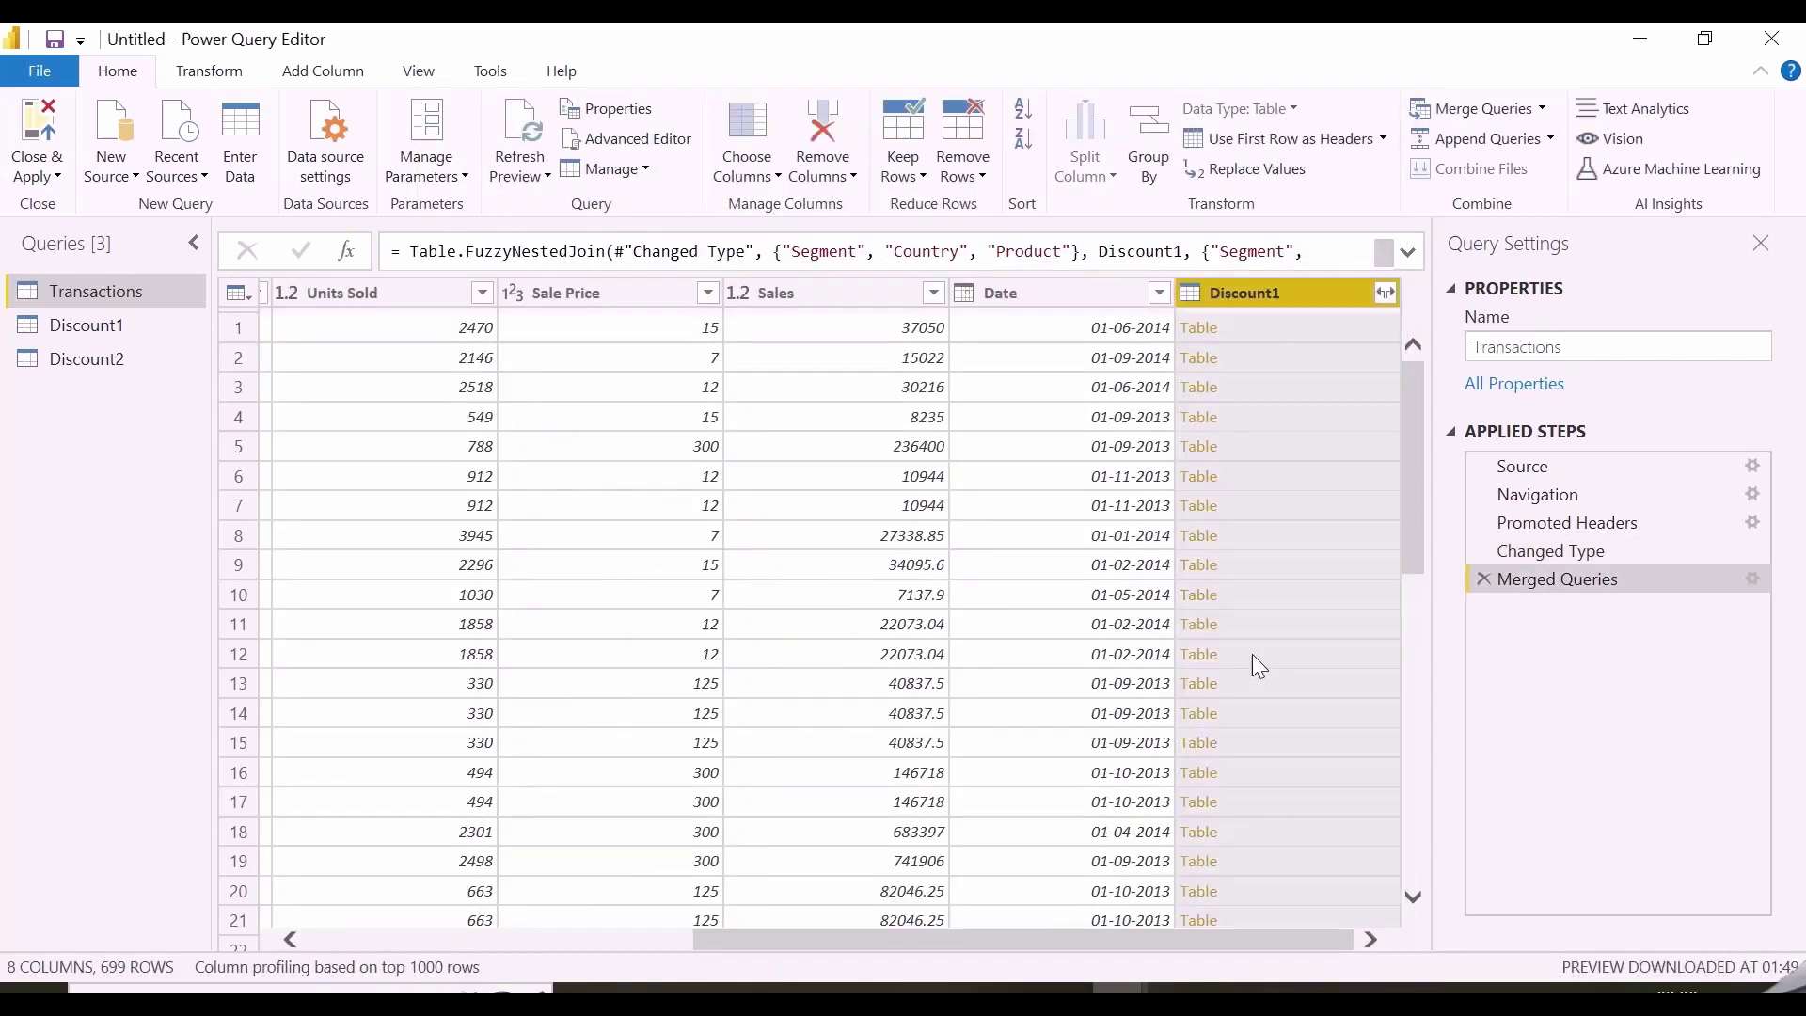
click(1385, 292)
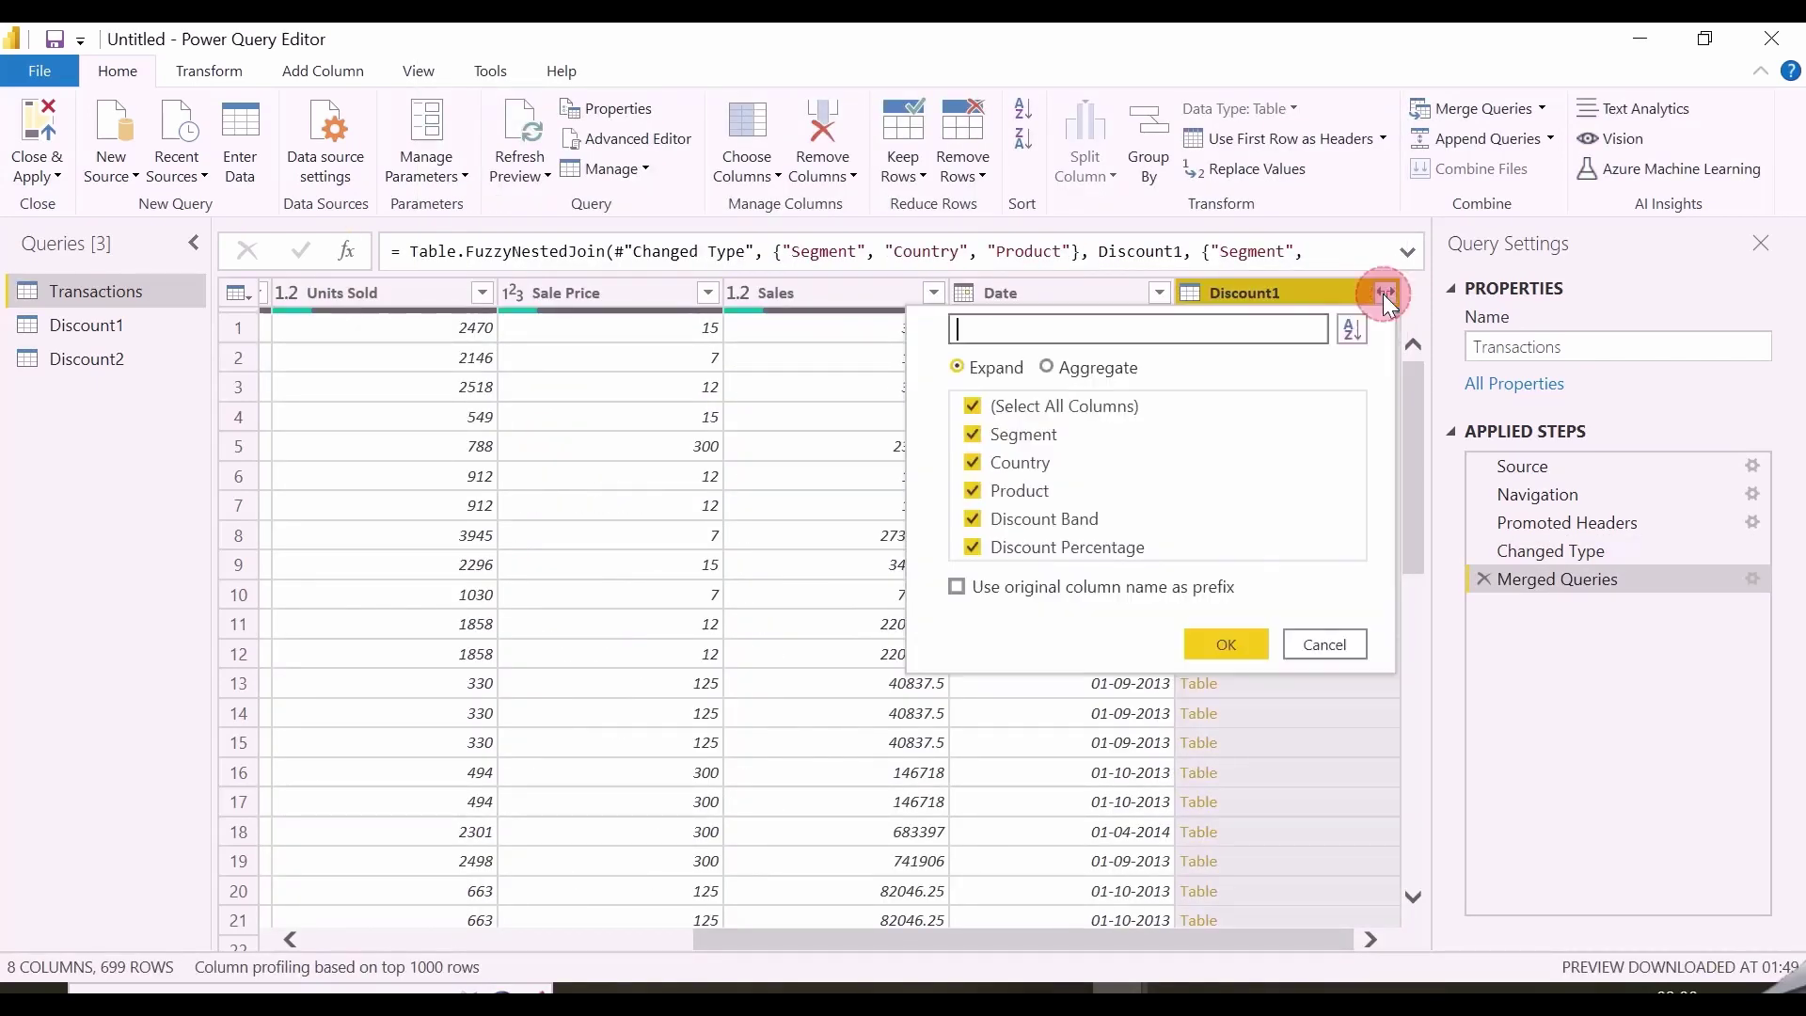
click(1007, 406)
click(1014, 527)
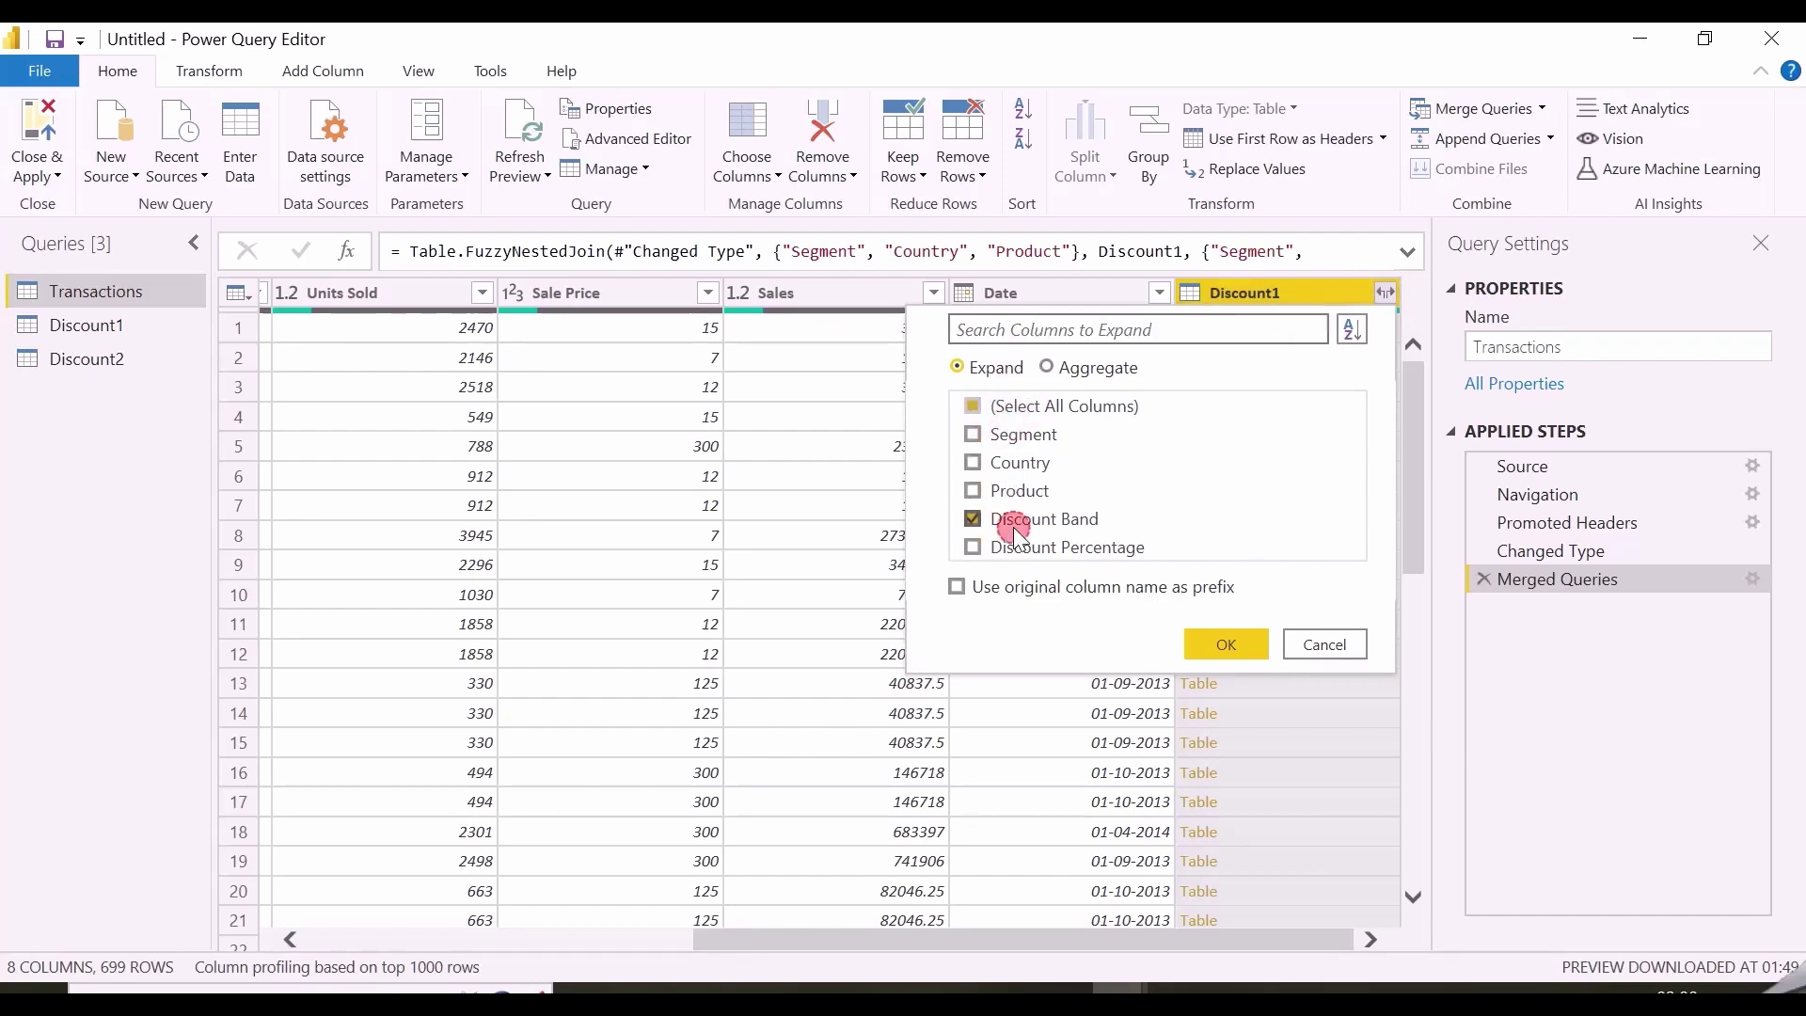
click(1226, 645)
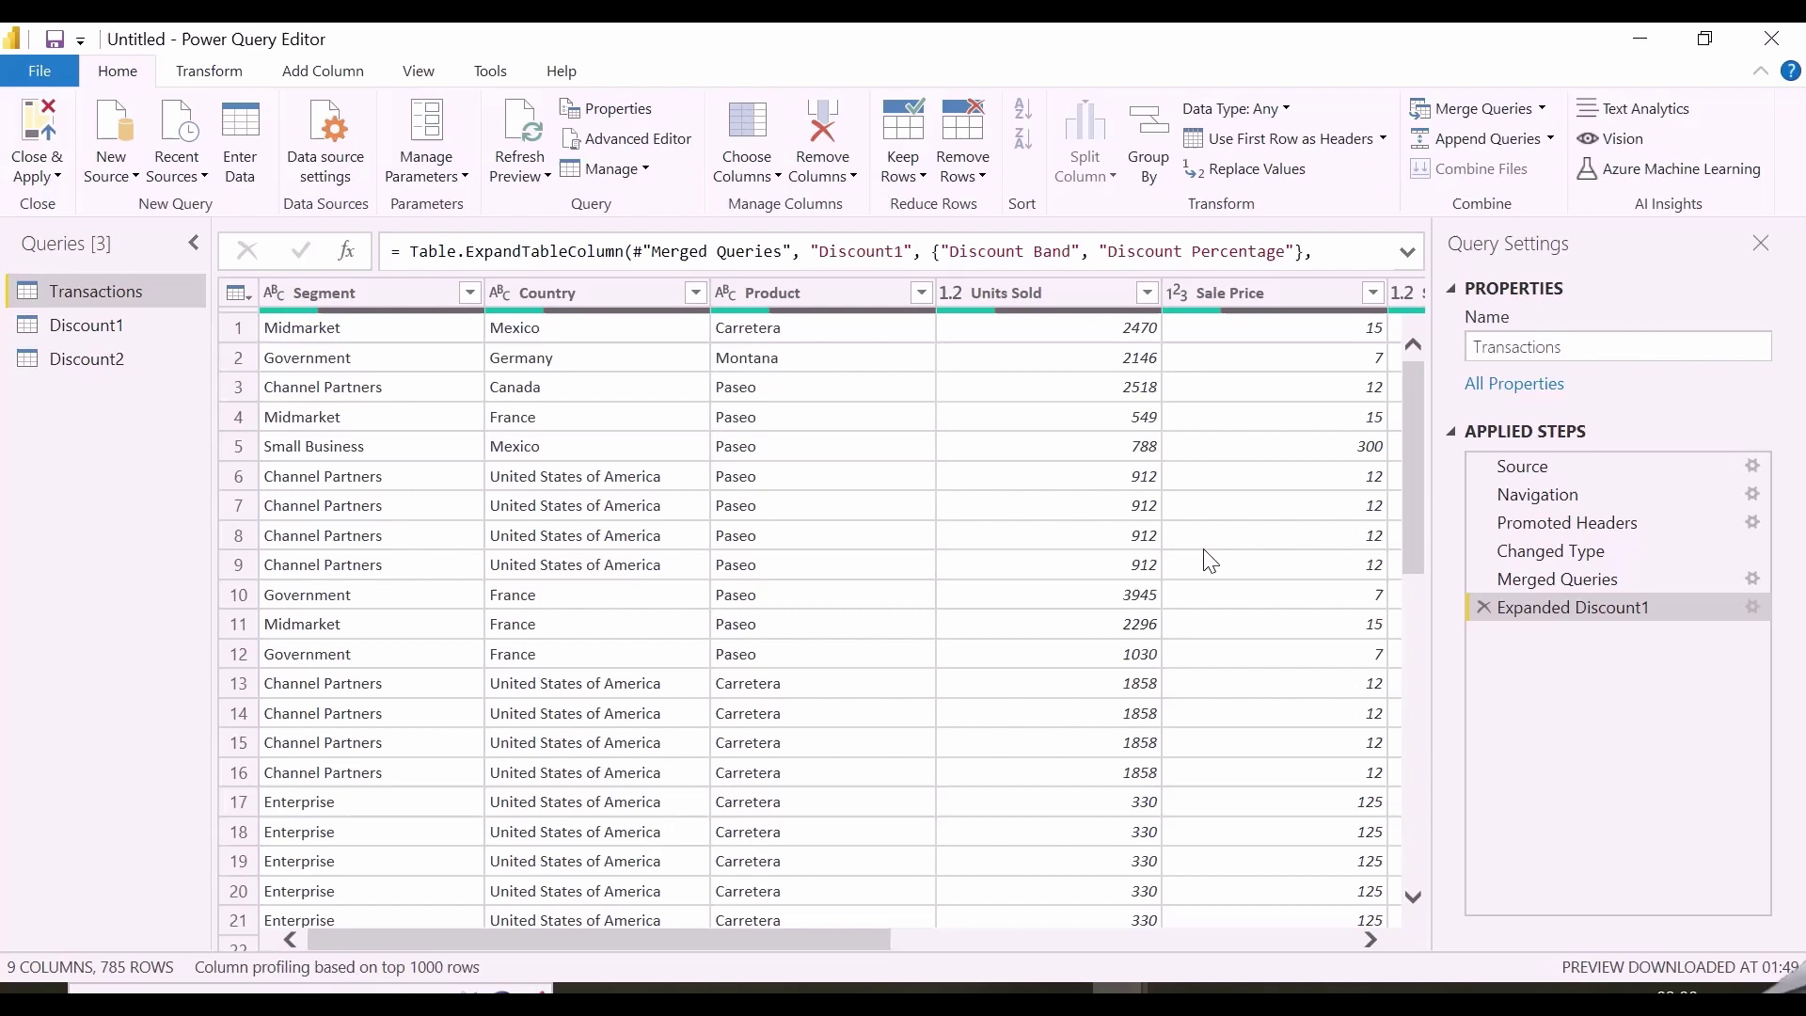
- Compare row 2 of Transactions with row 6 of Discount1, then return to Transactions
click(245, 361)
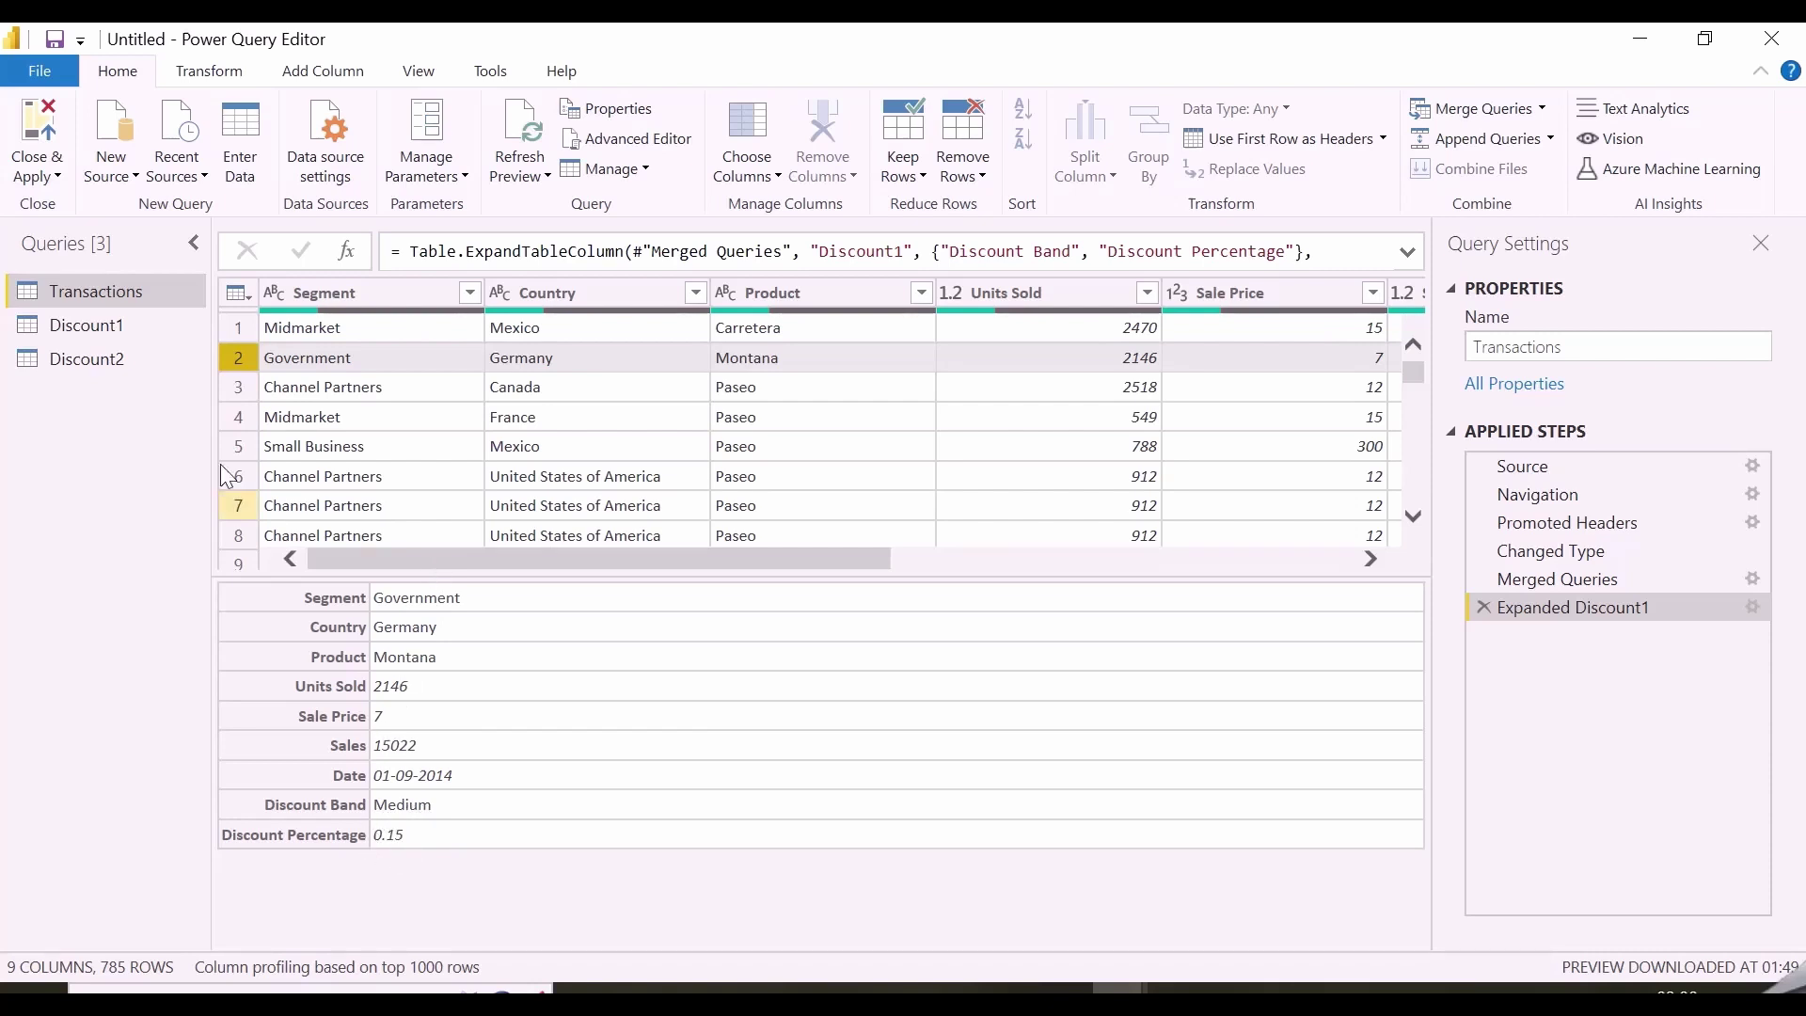
click(114, 322)
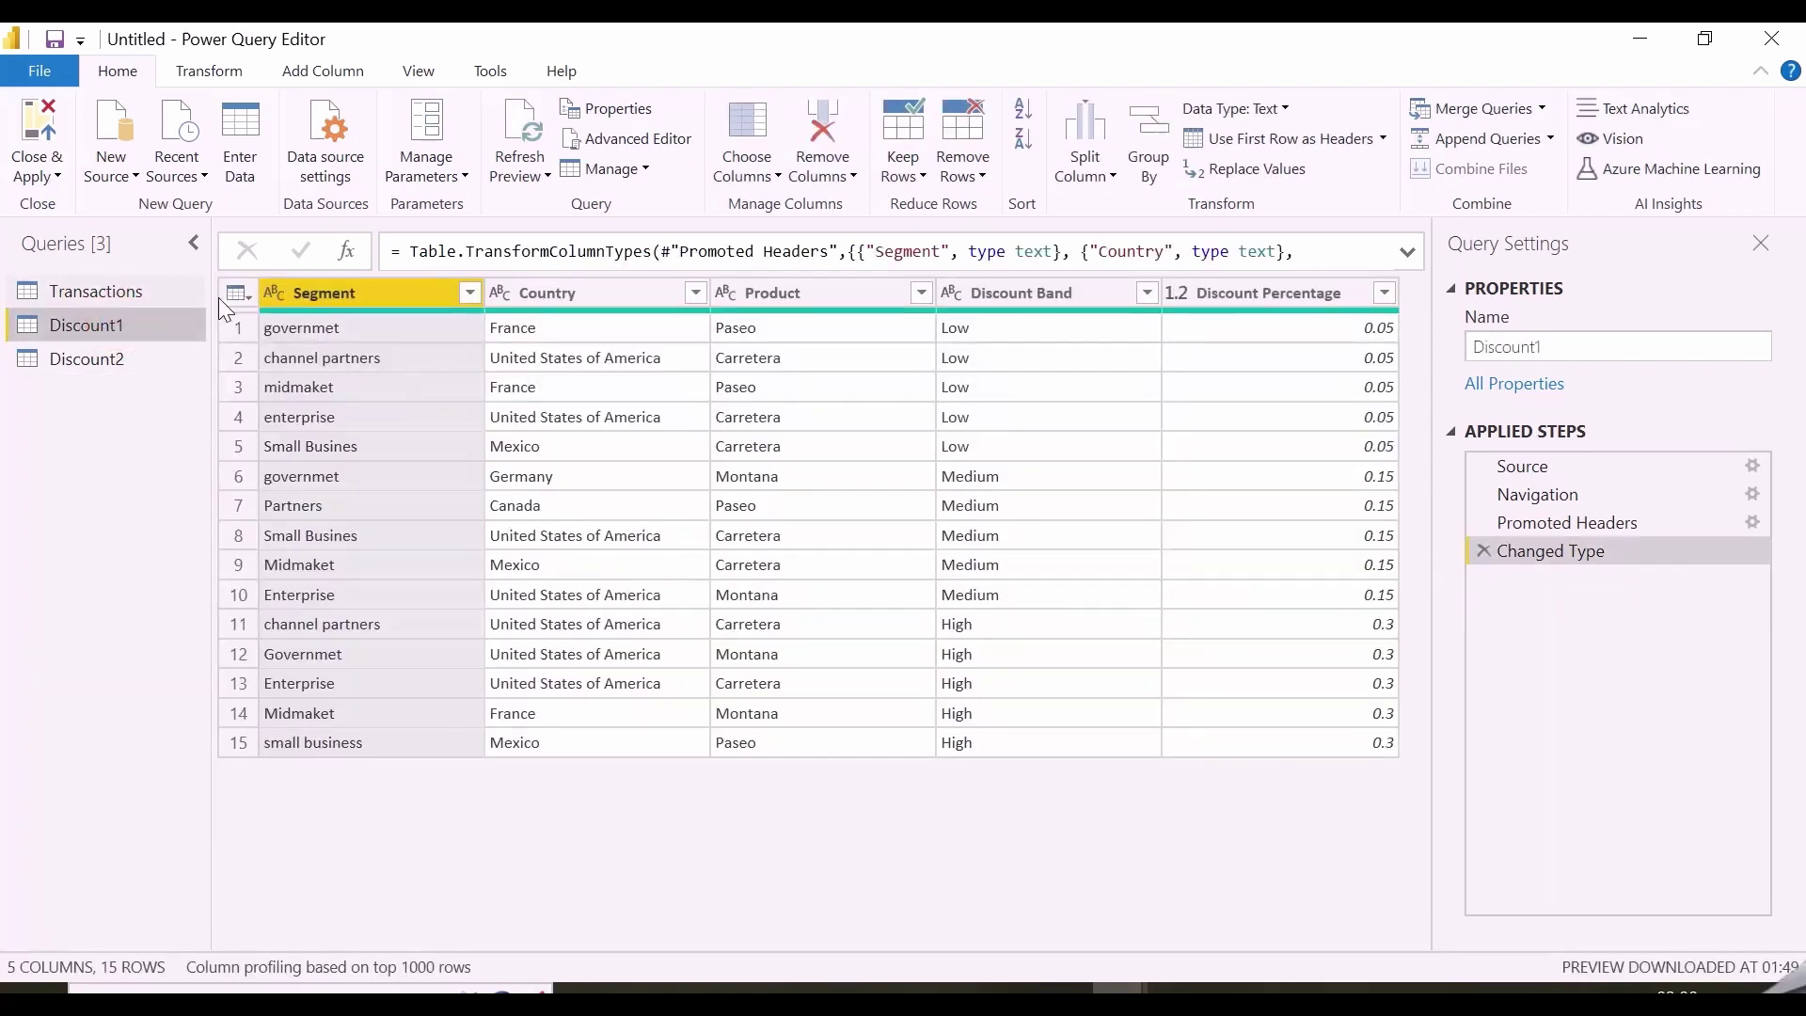
click(238, 476)
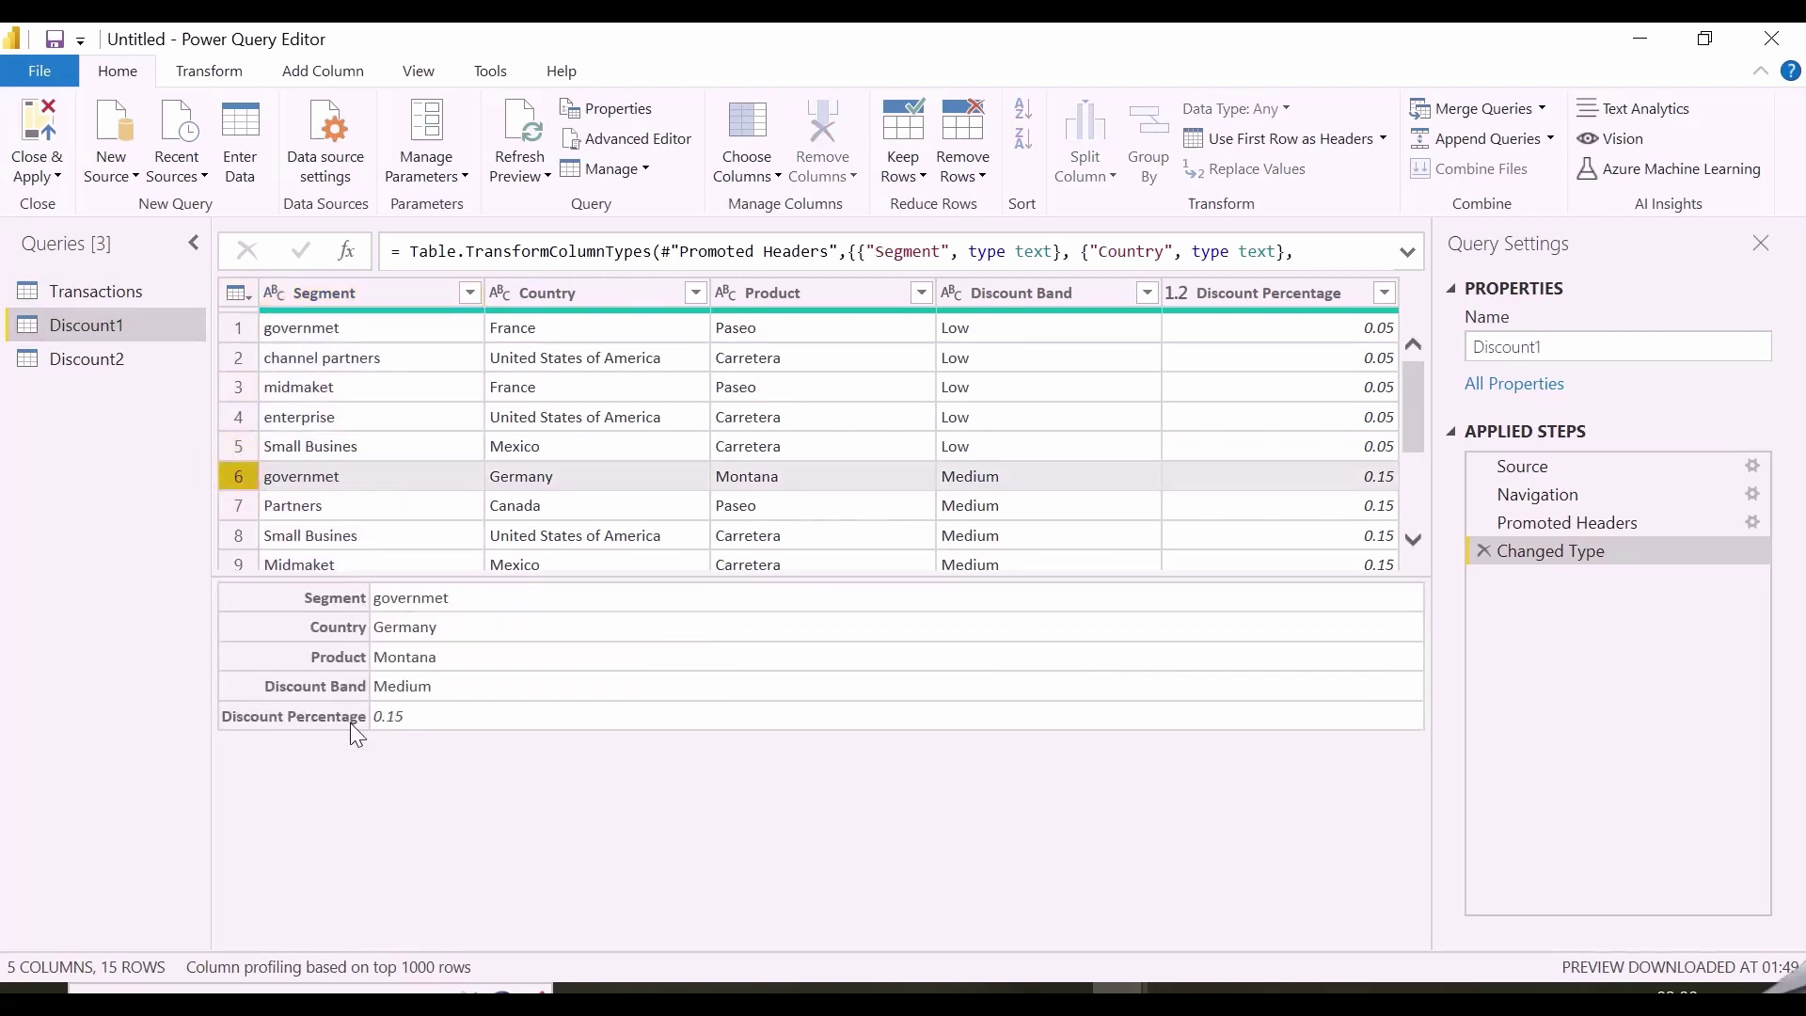
click(120, 292)
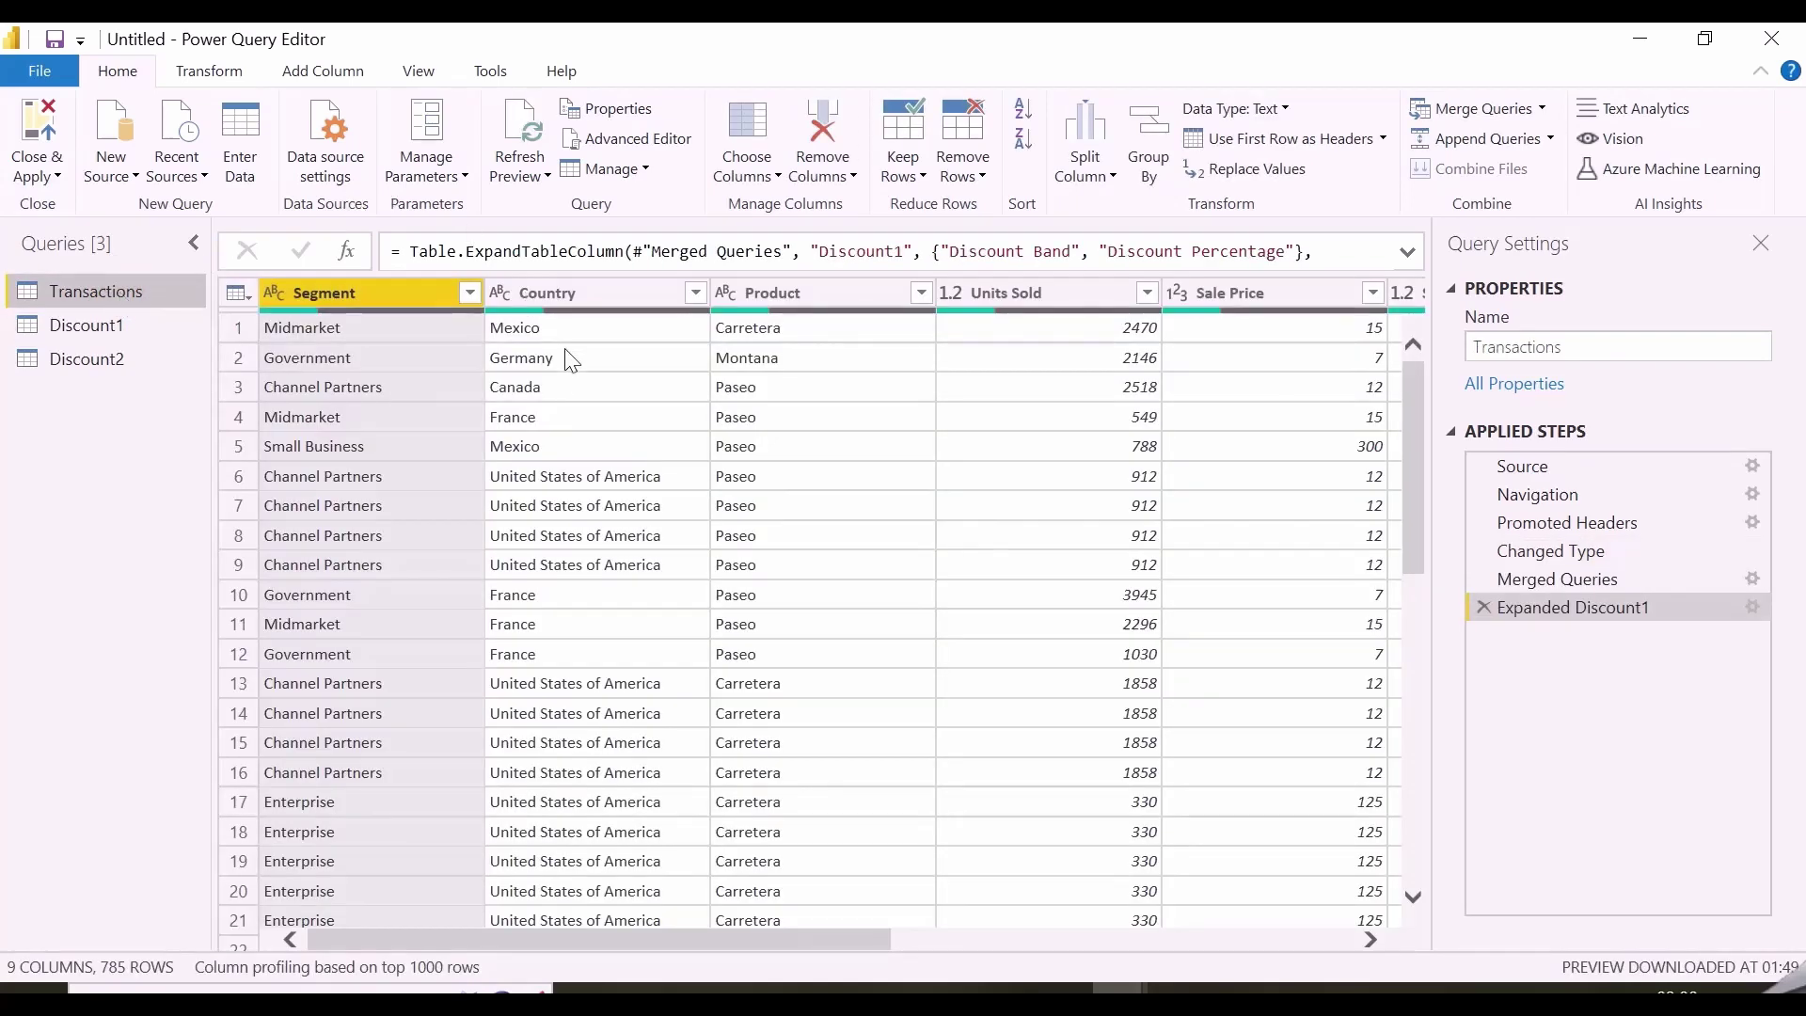
click(637, 141)
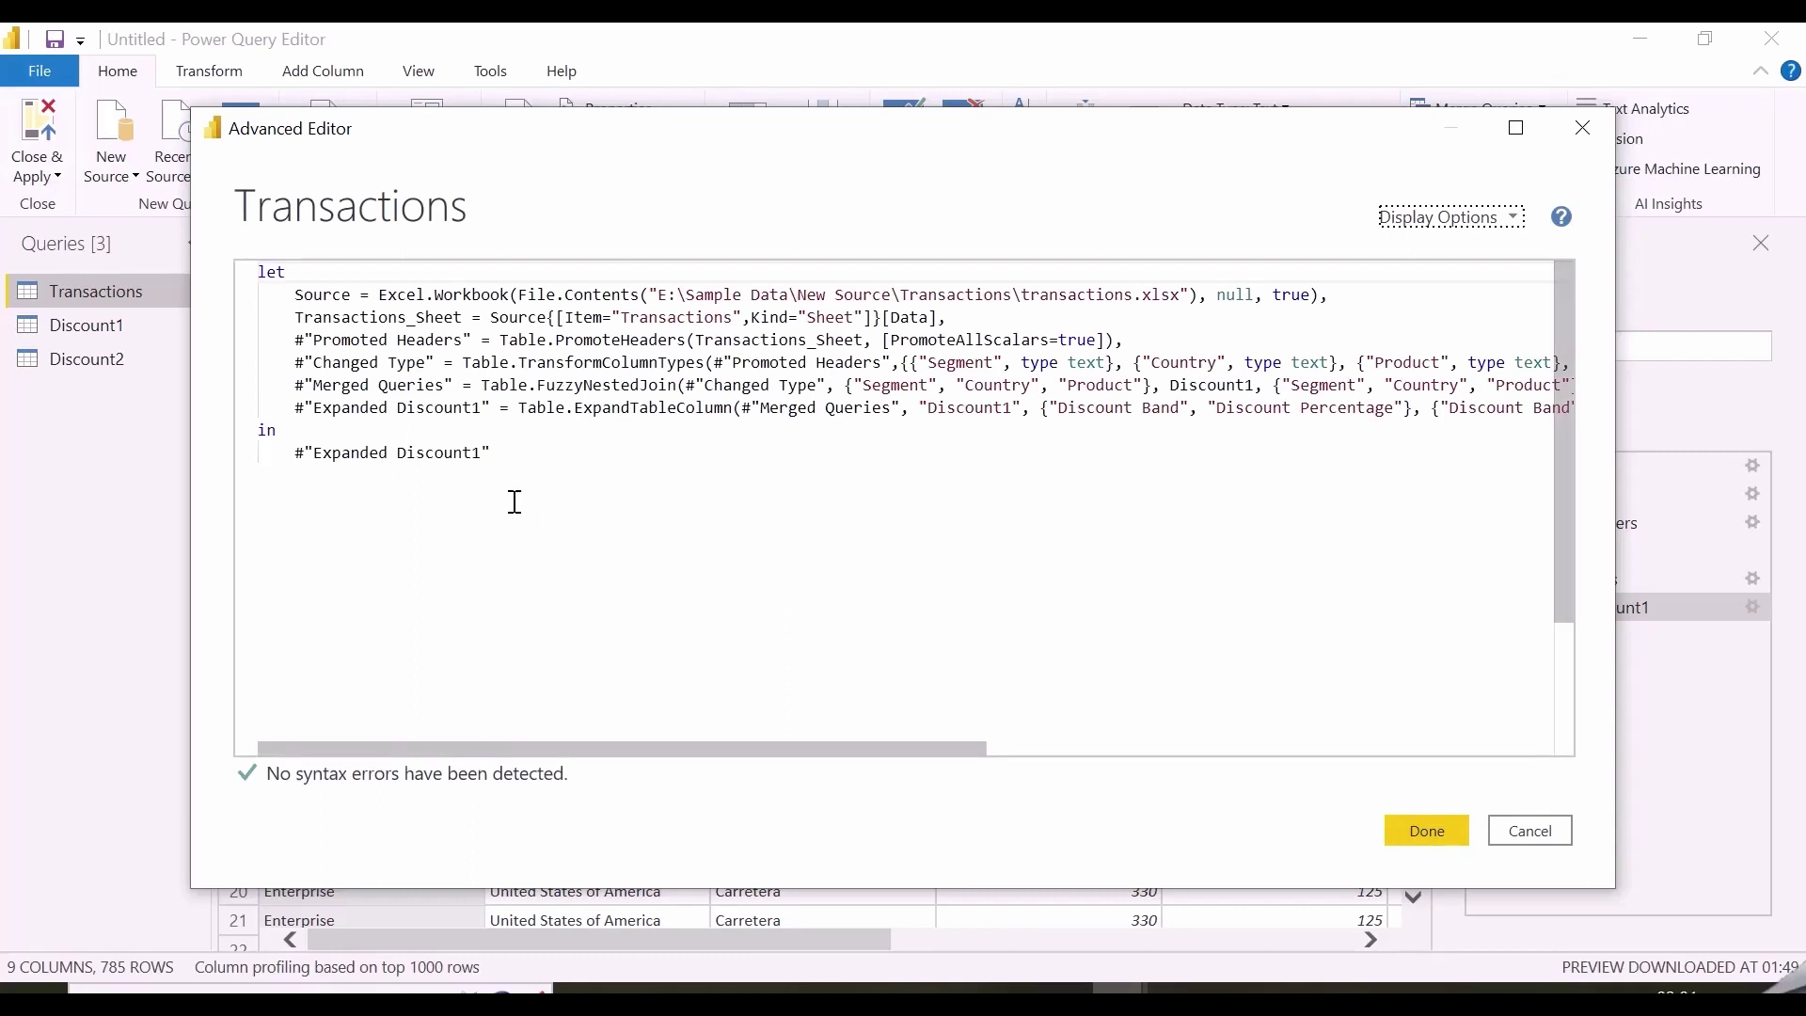
drag(299, 386, 689, 388)
click(485, 393)
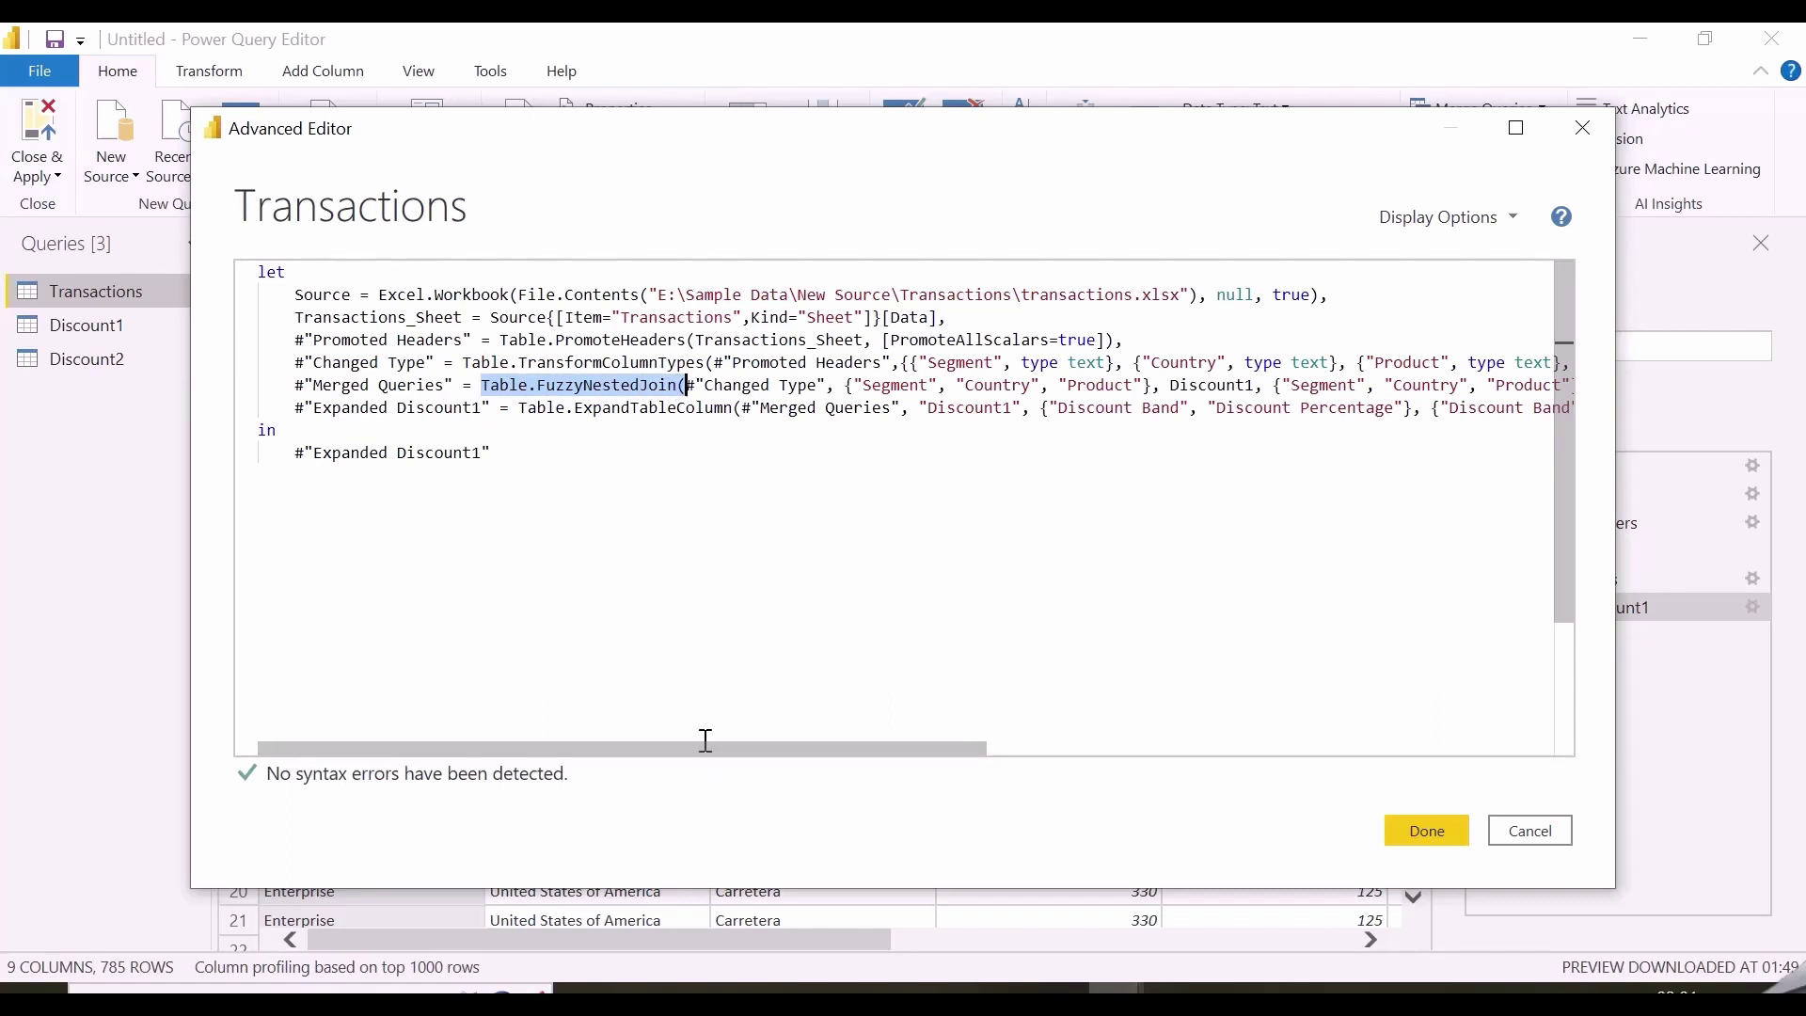
drag(691, 748, 922, 750)
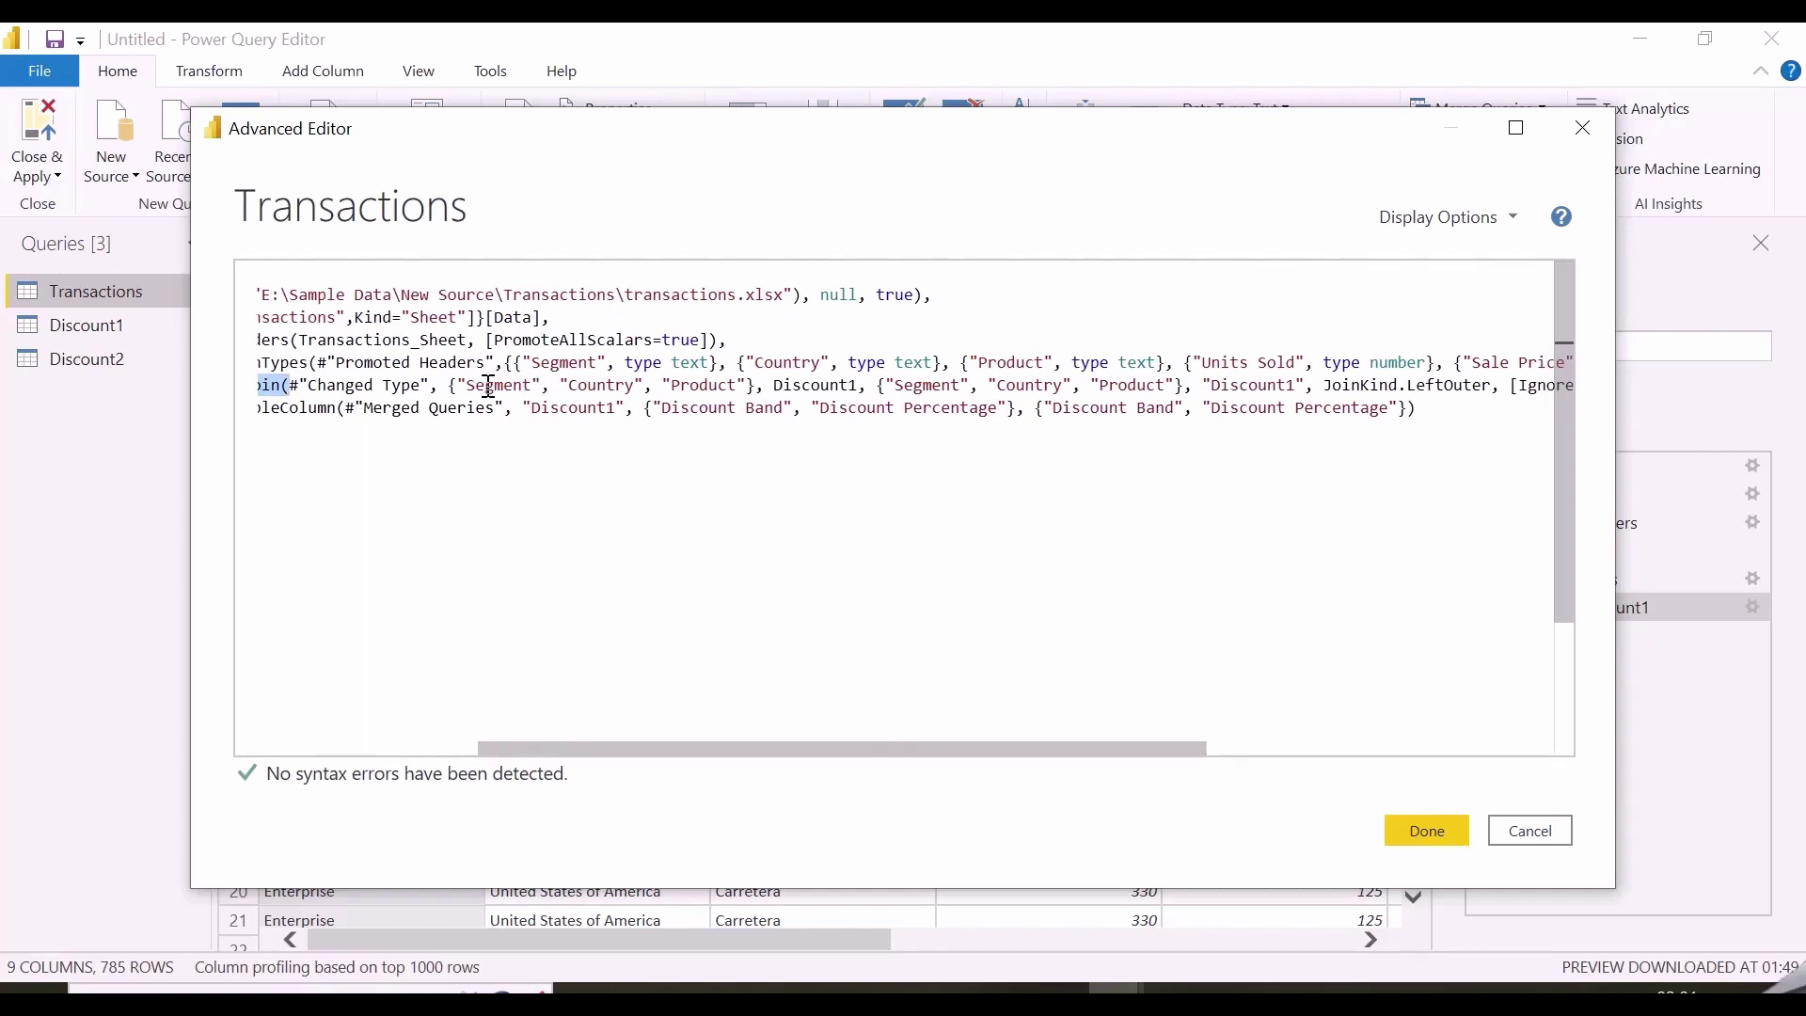
drag(467, 387, 743, 386)
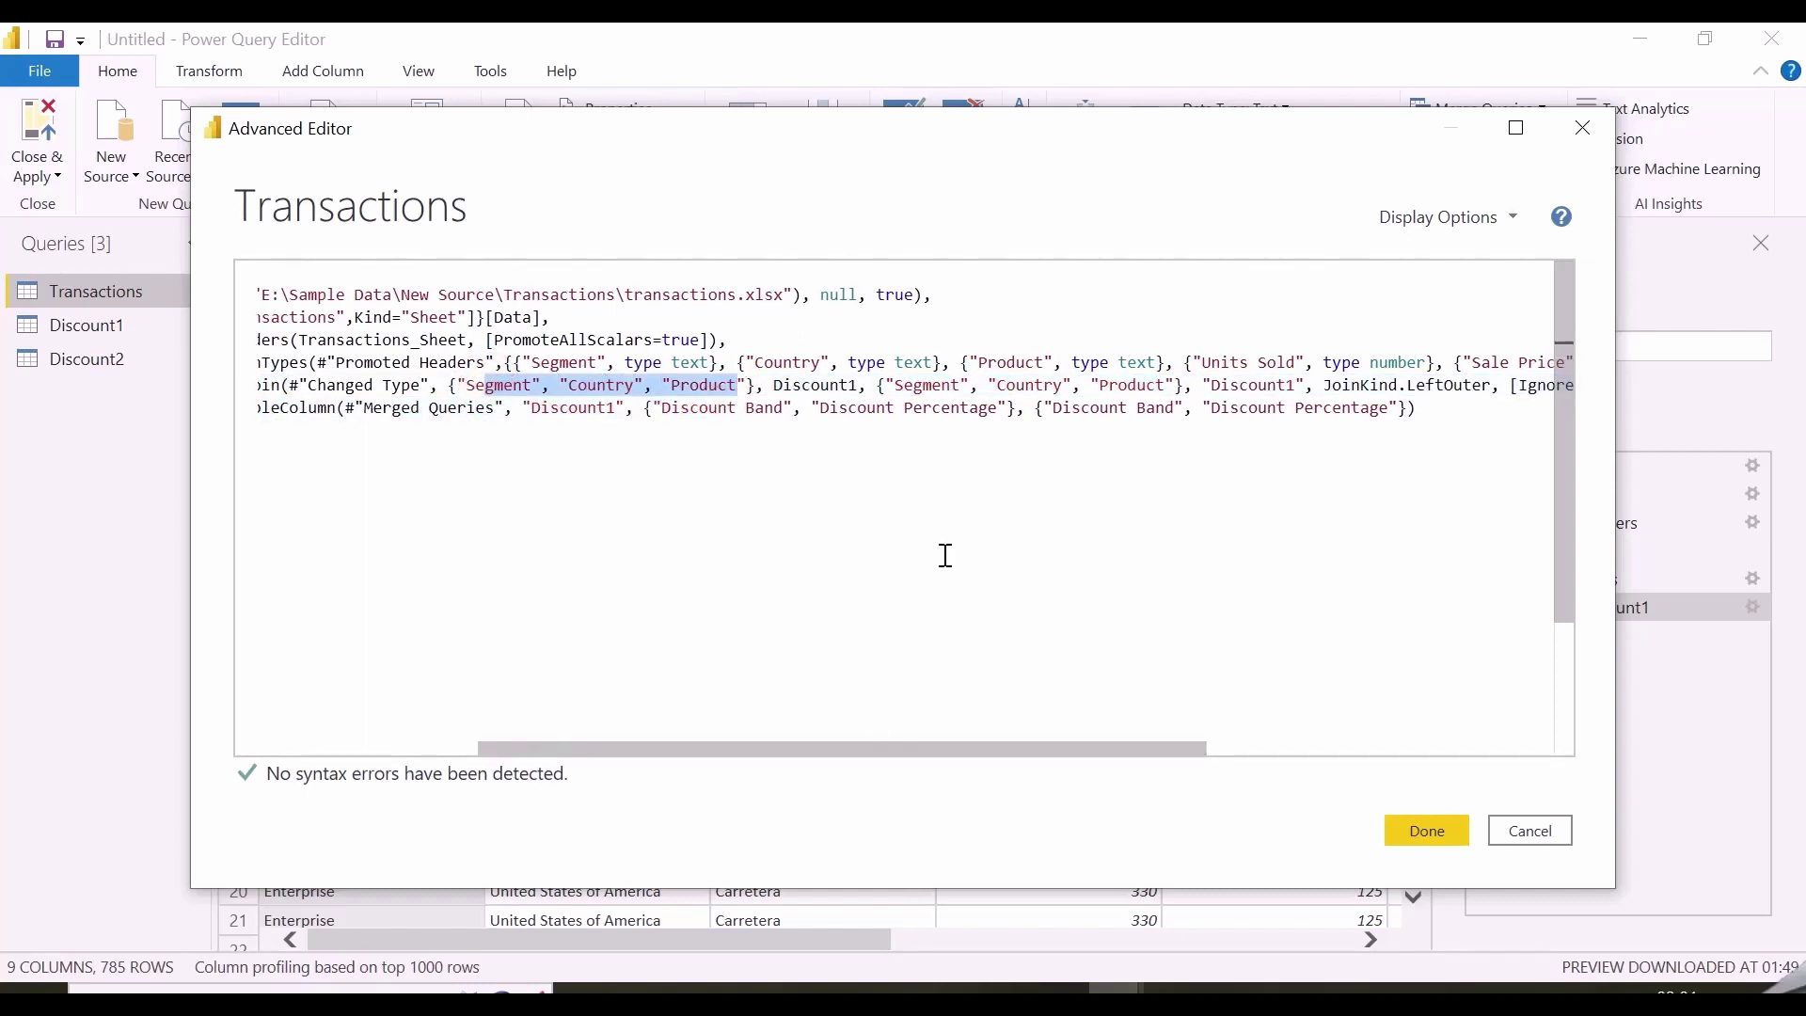
drag(873, 747, 1156, 730)
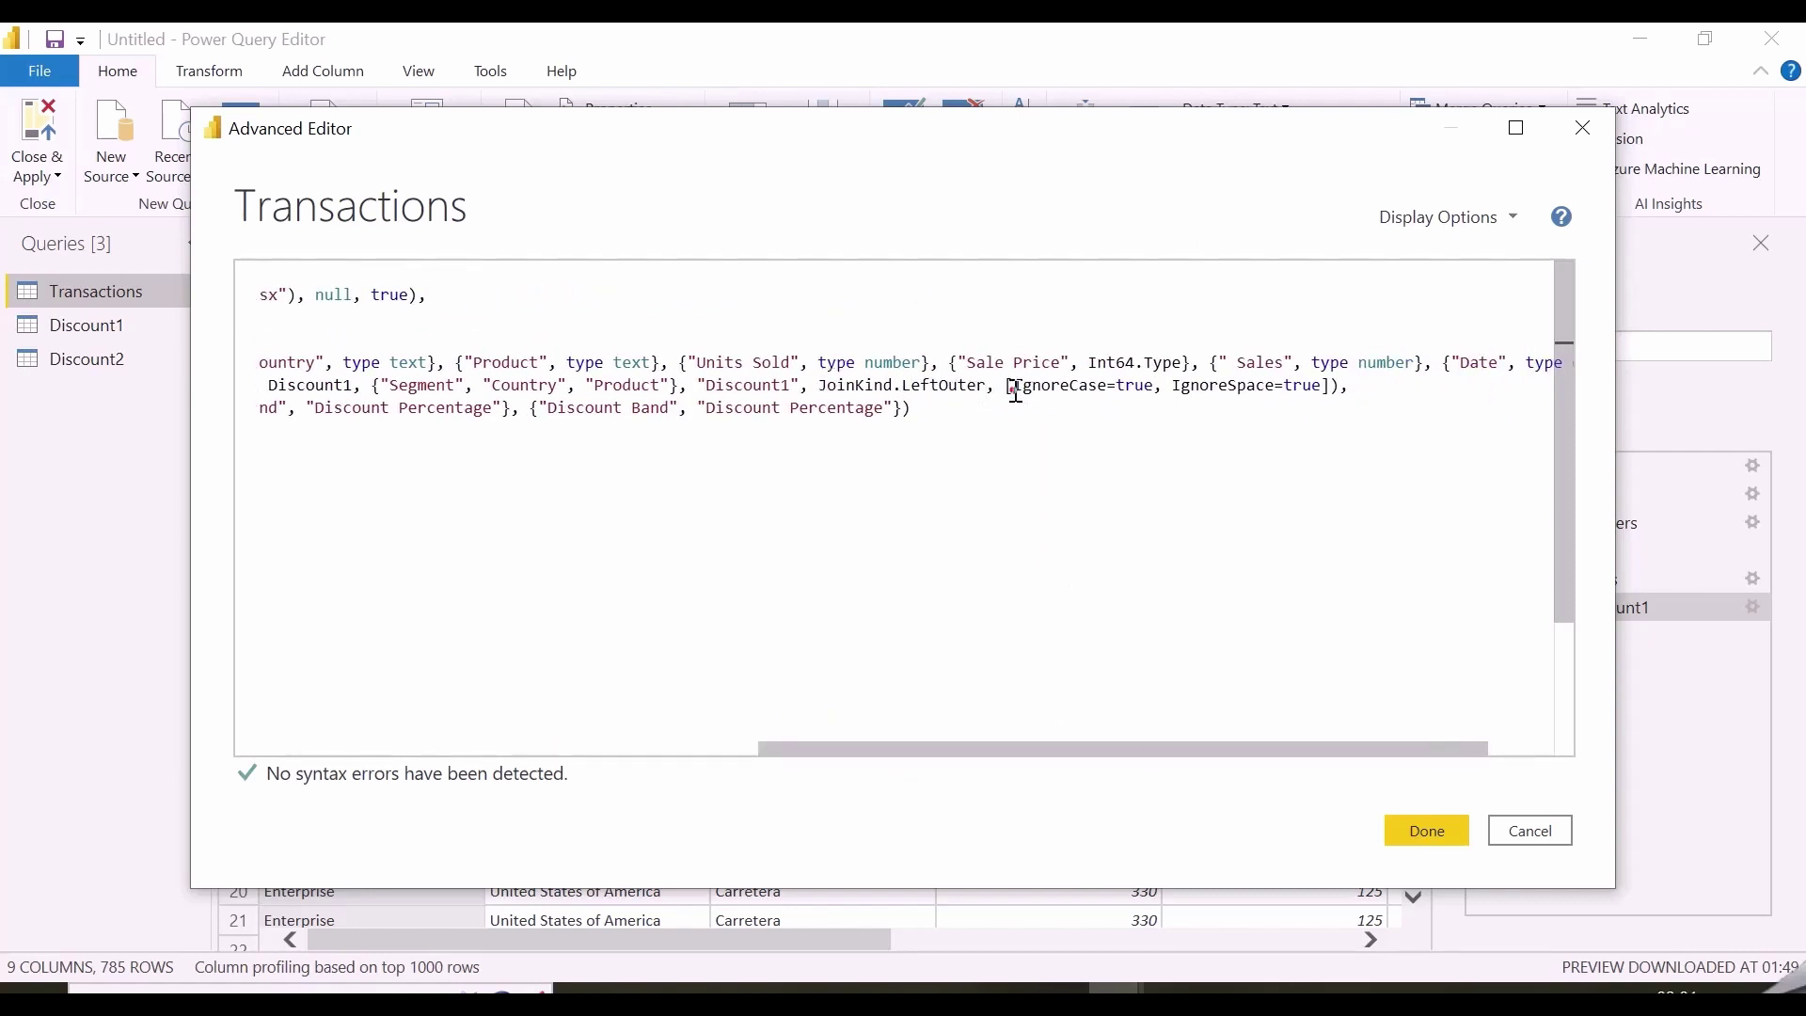
drag(1016, 392, 1337, 394)
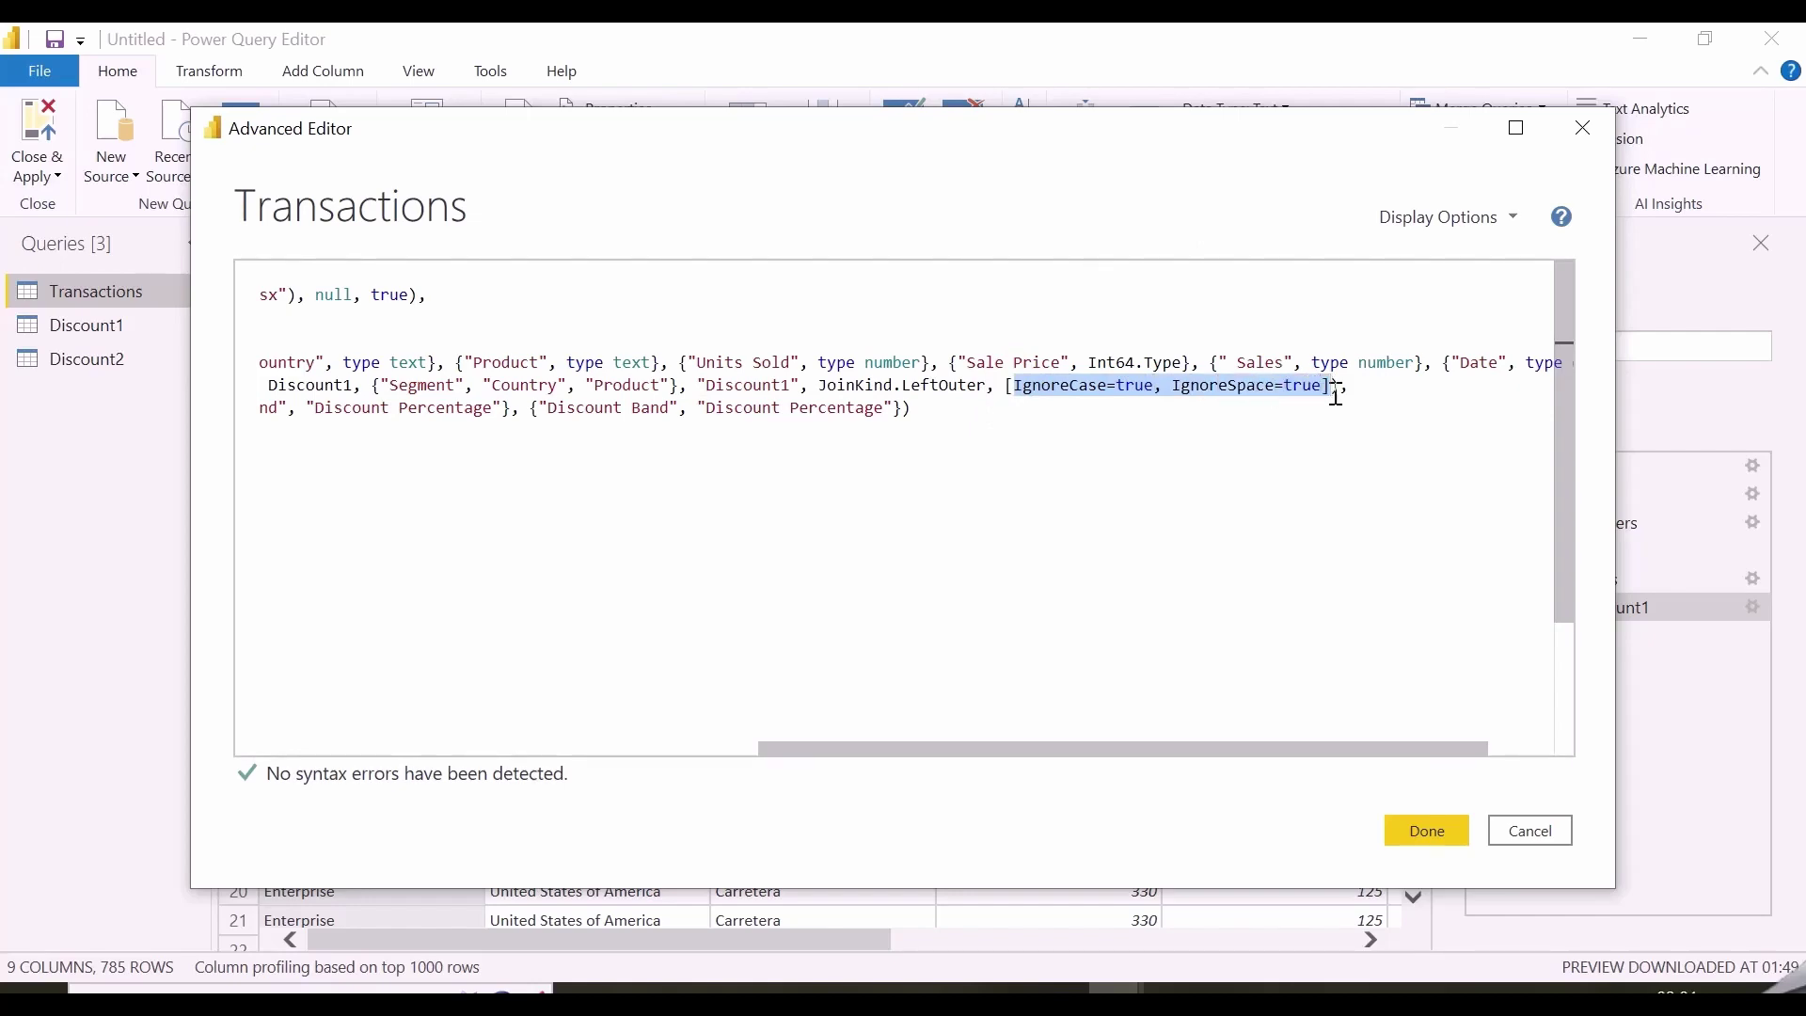
click(1522, 824)
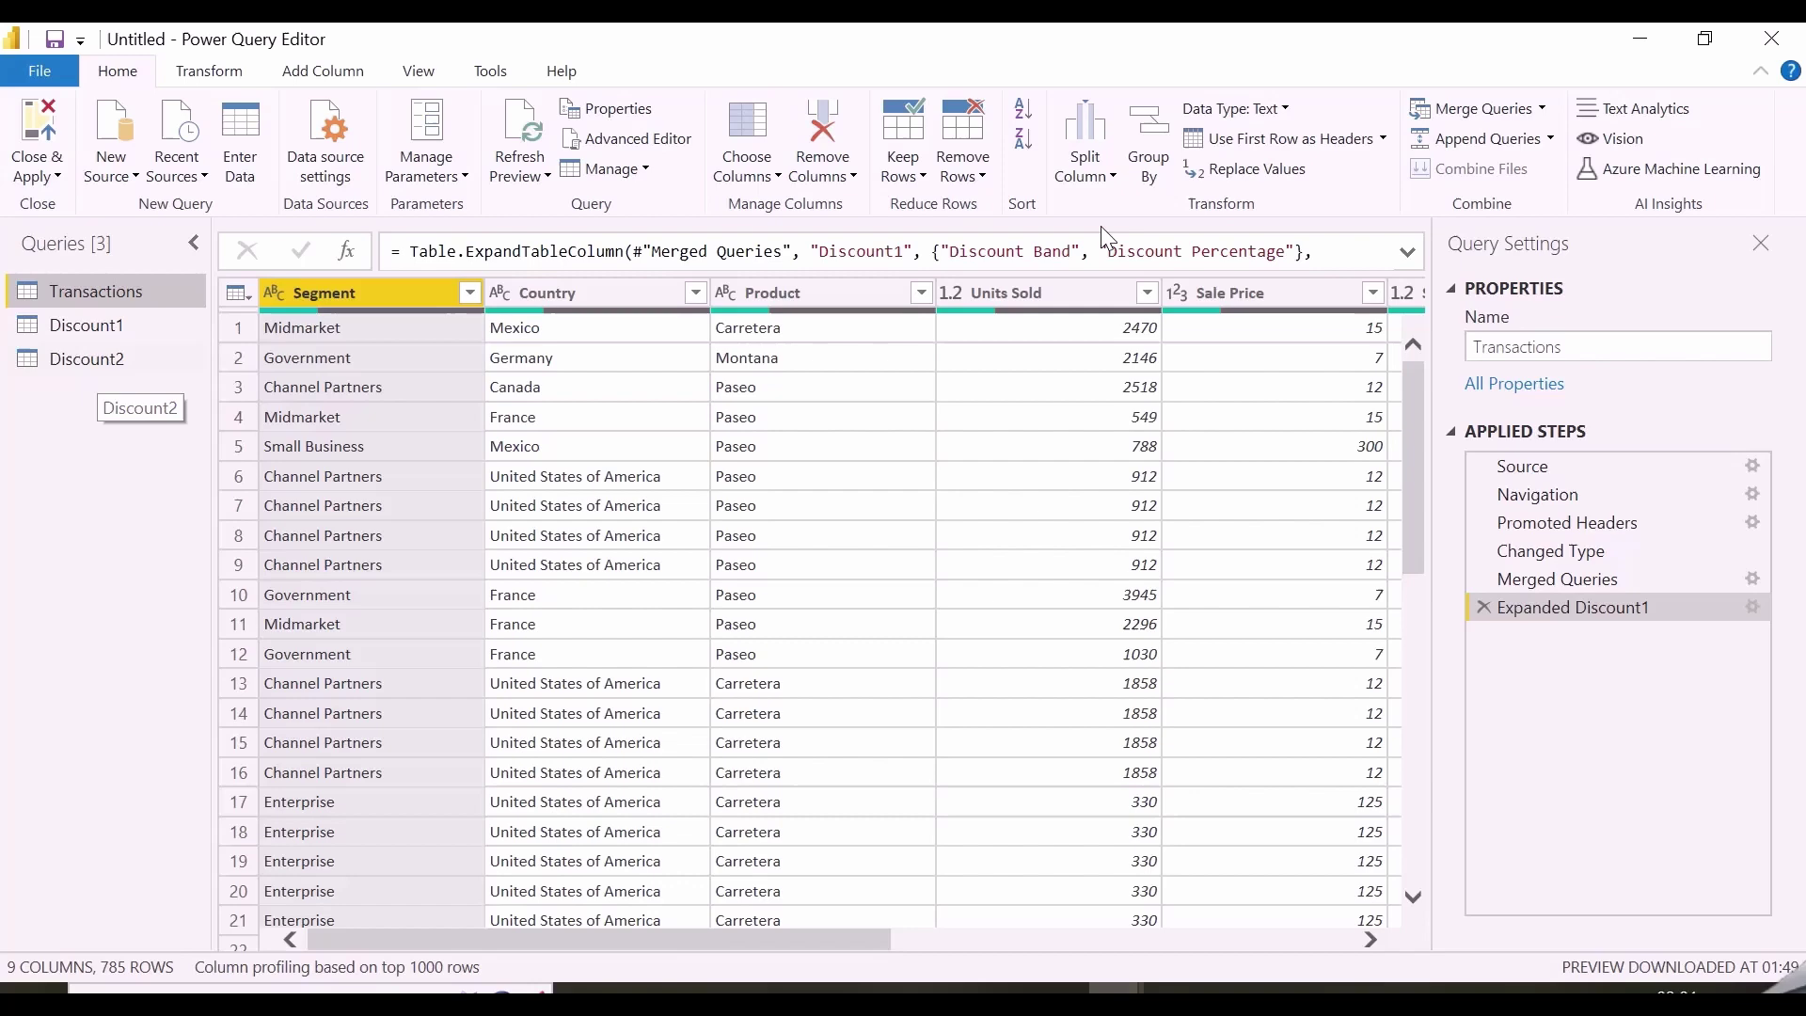
- Delete the Expanded Discount1 and Merged Queries applied steps, then view the Discount2 query
click(1484, 607)
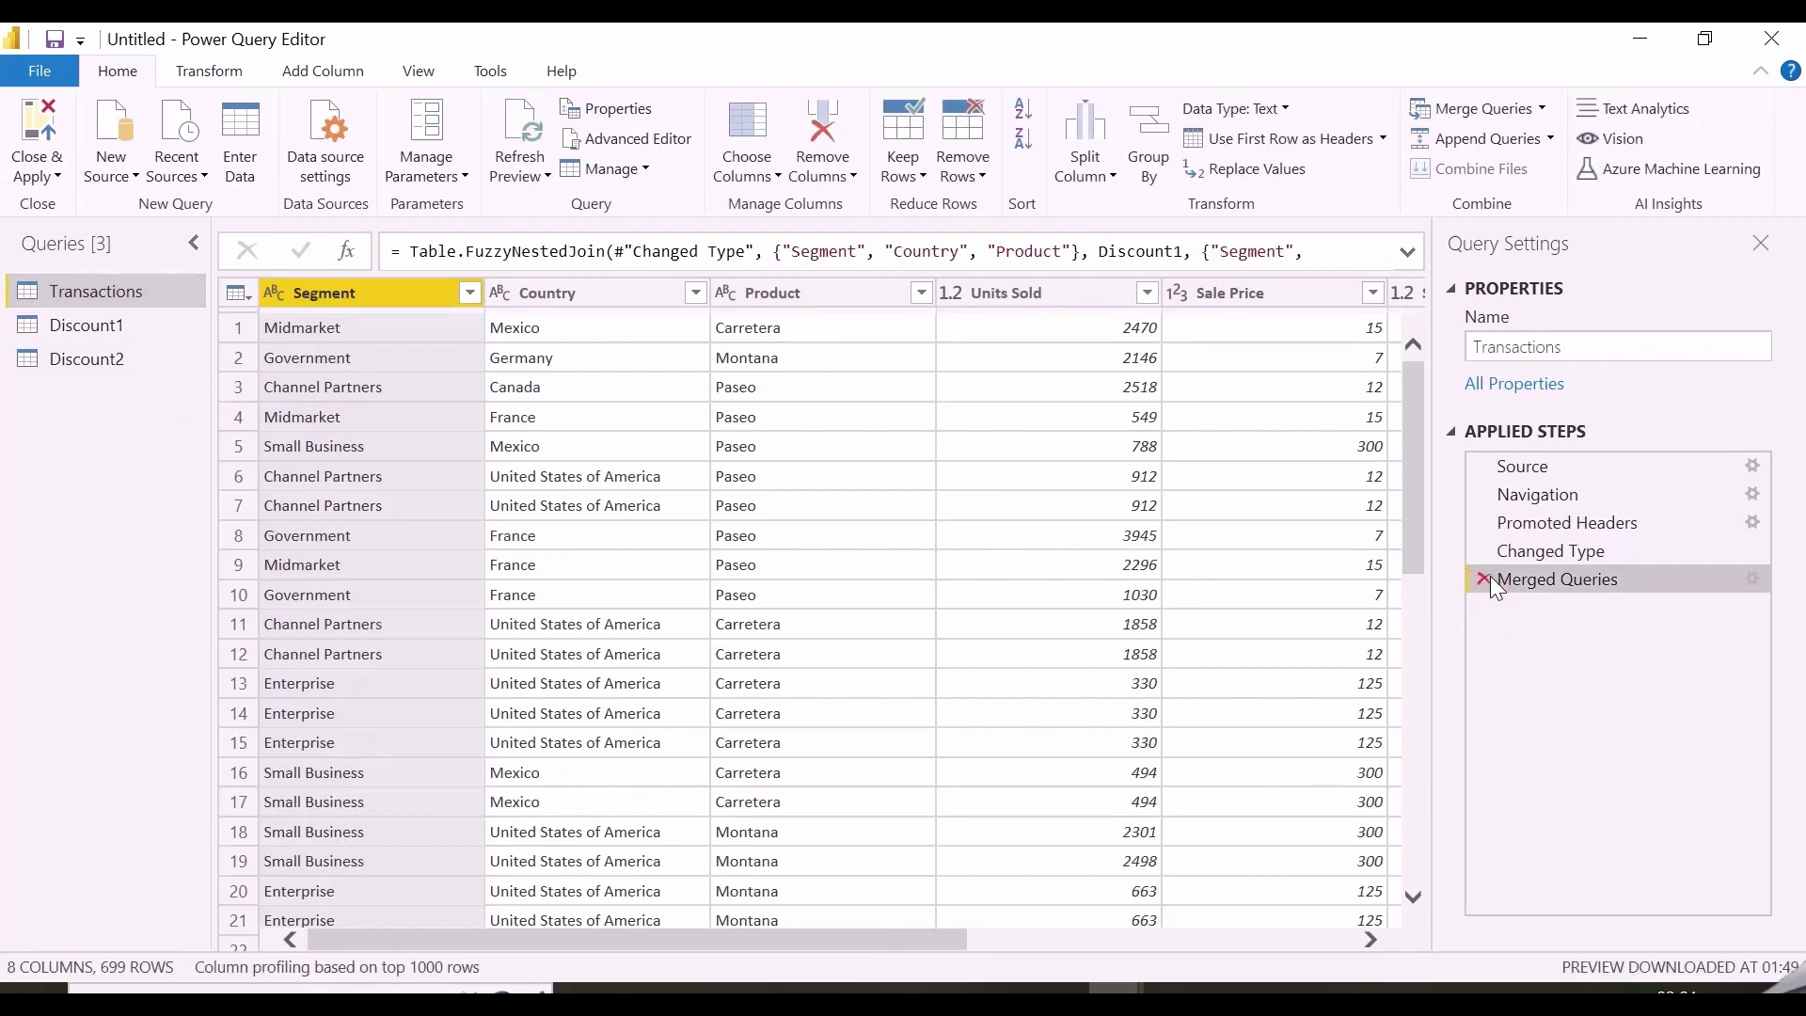
click(1484, 578)
scroll(798, 475, right, 5)
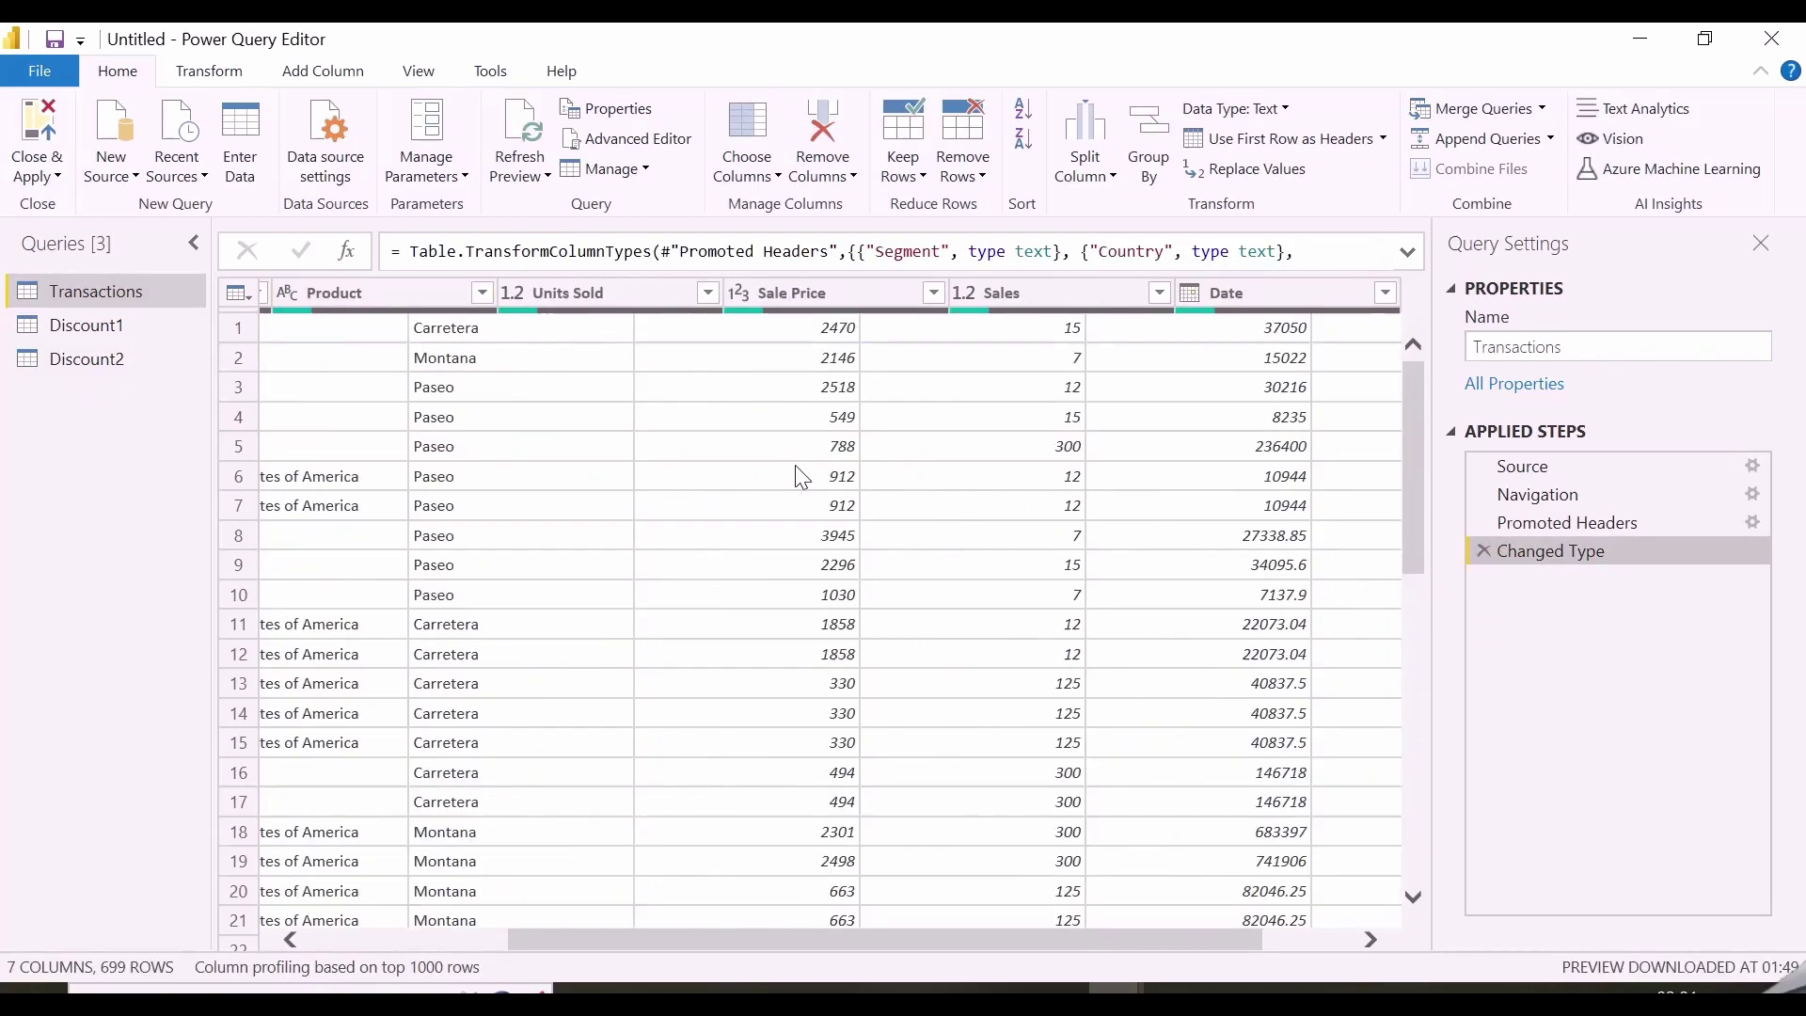
click(94, 359)
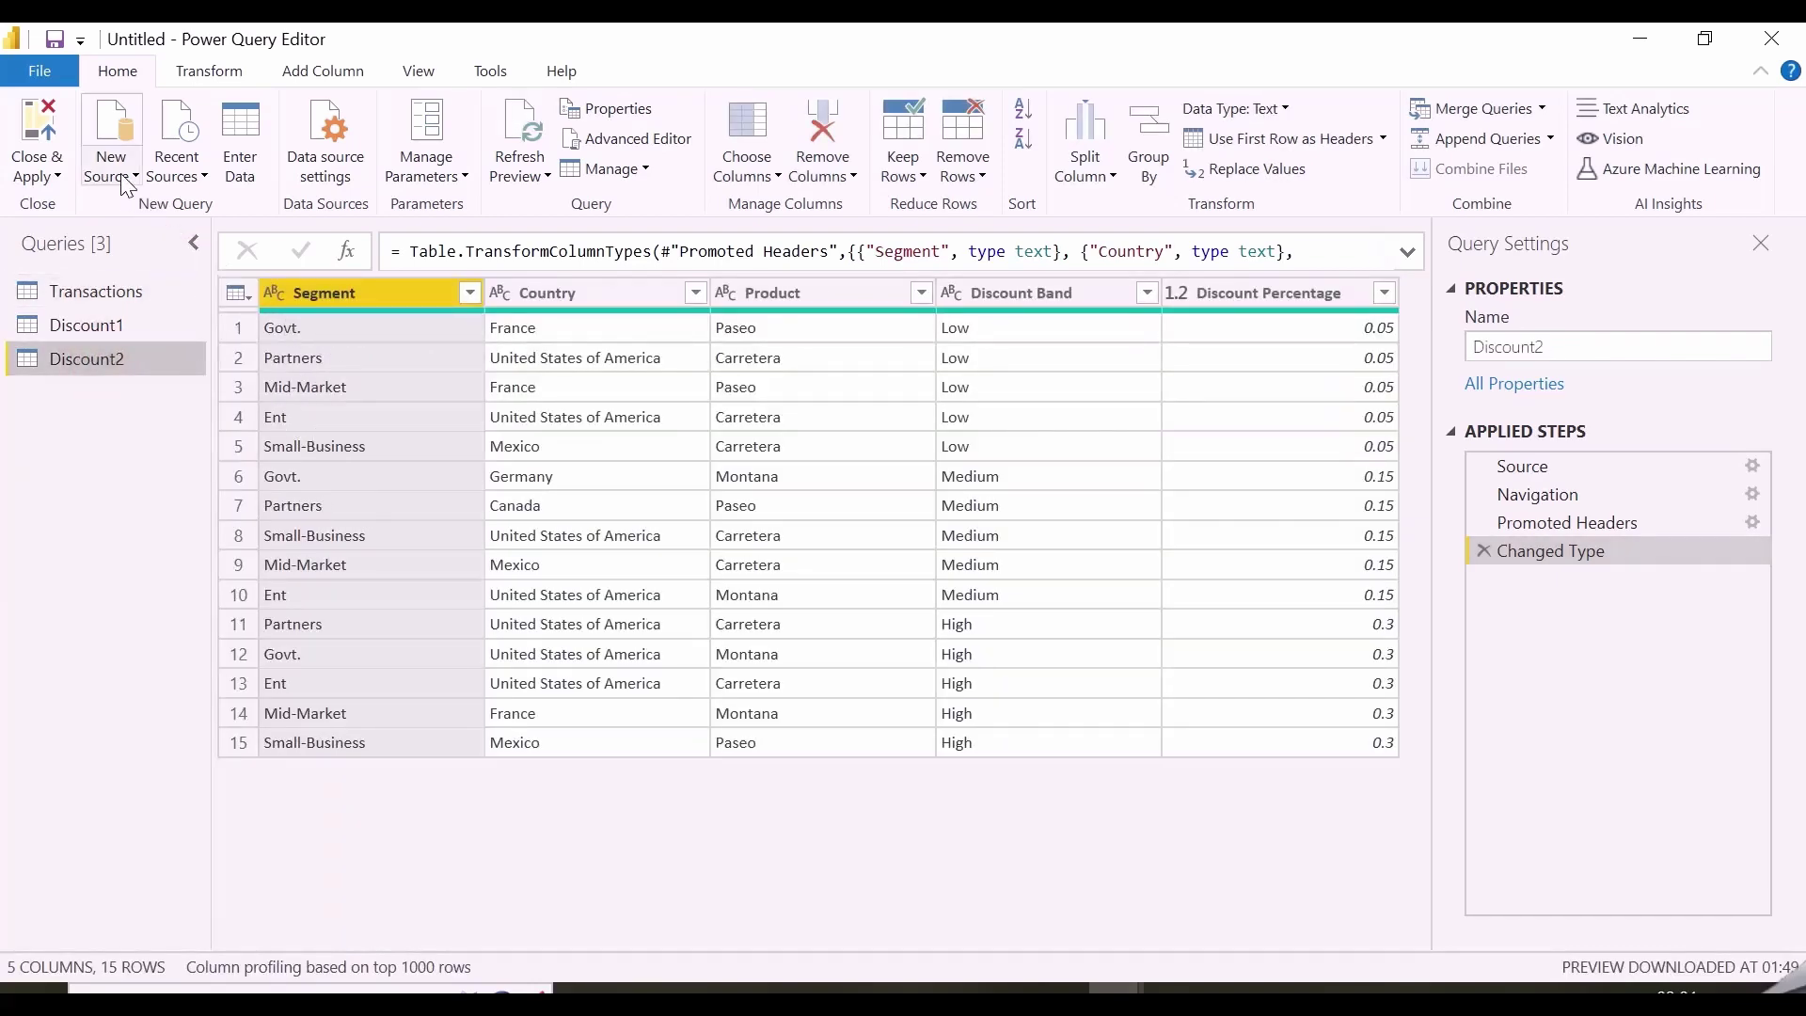
- Import the Transform sheet from transactions.xlsx as a new query, then reselect Transactions
click(111, 141)
click(165, 245)
double_click(226, 230)
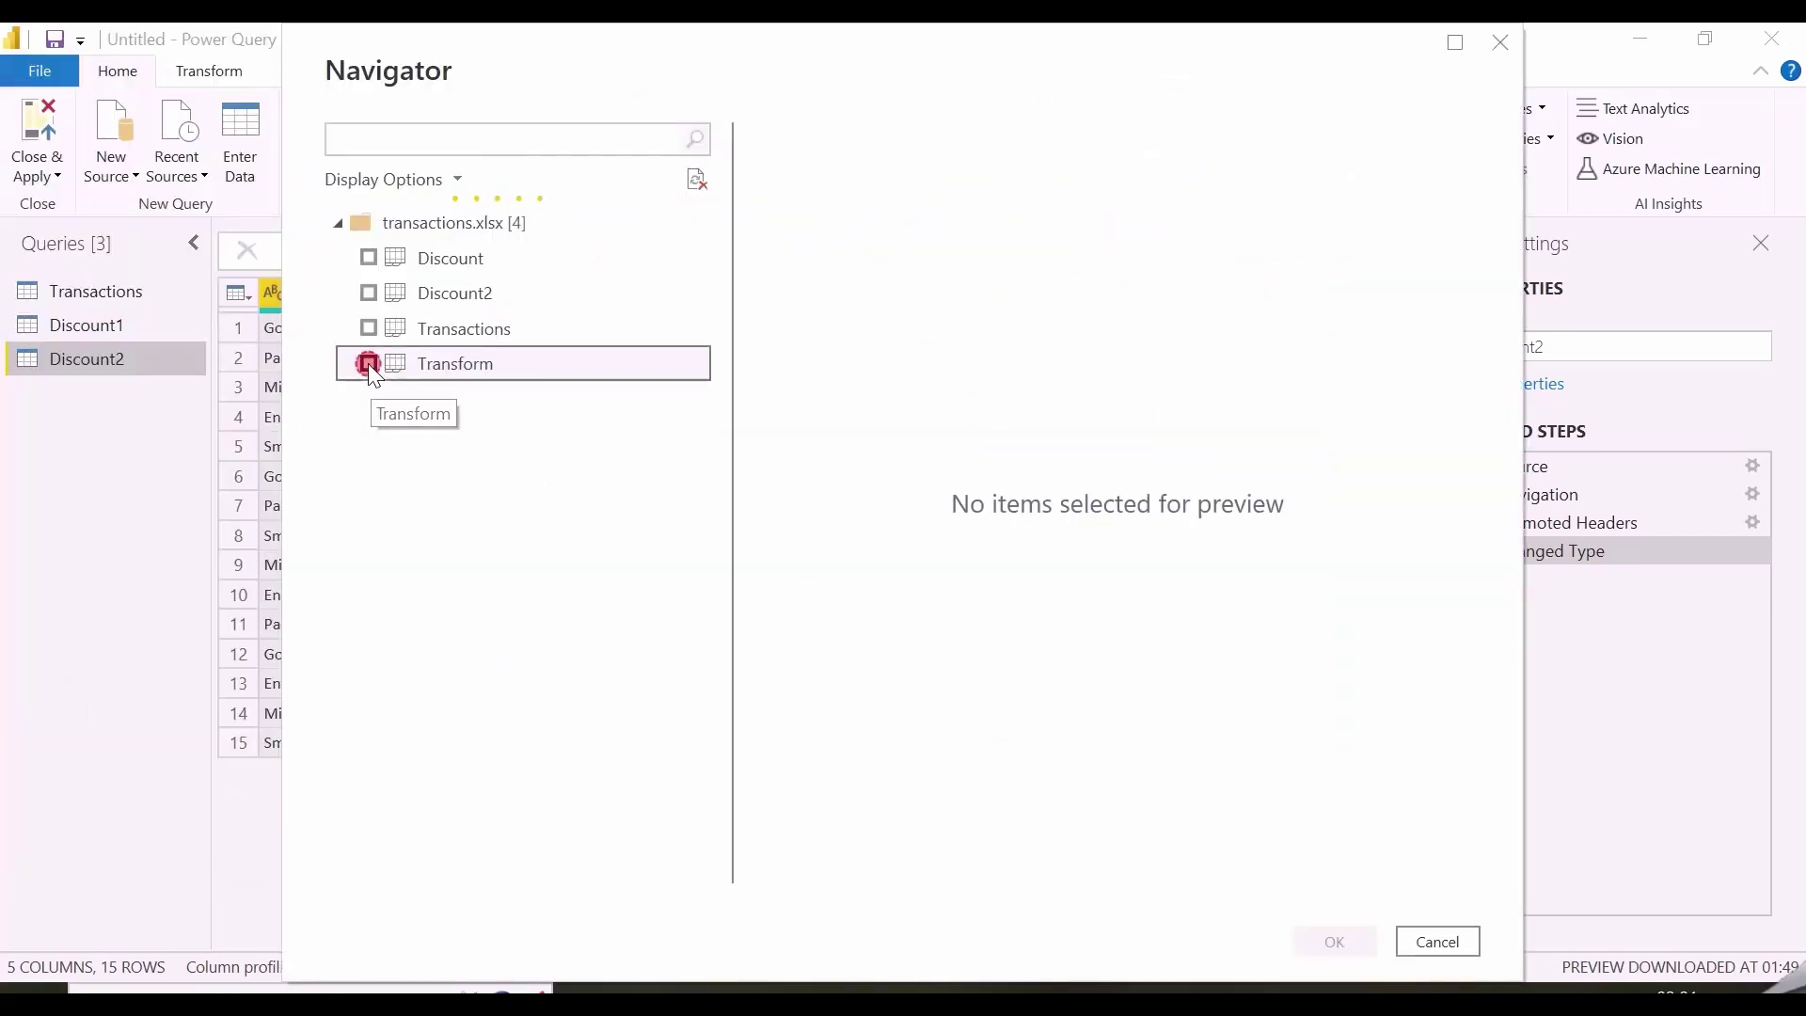
click(368, 364)
click(1332, 937)
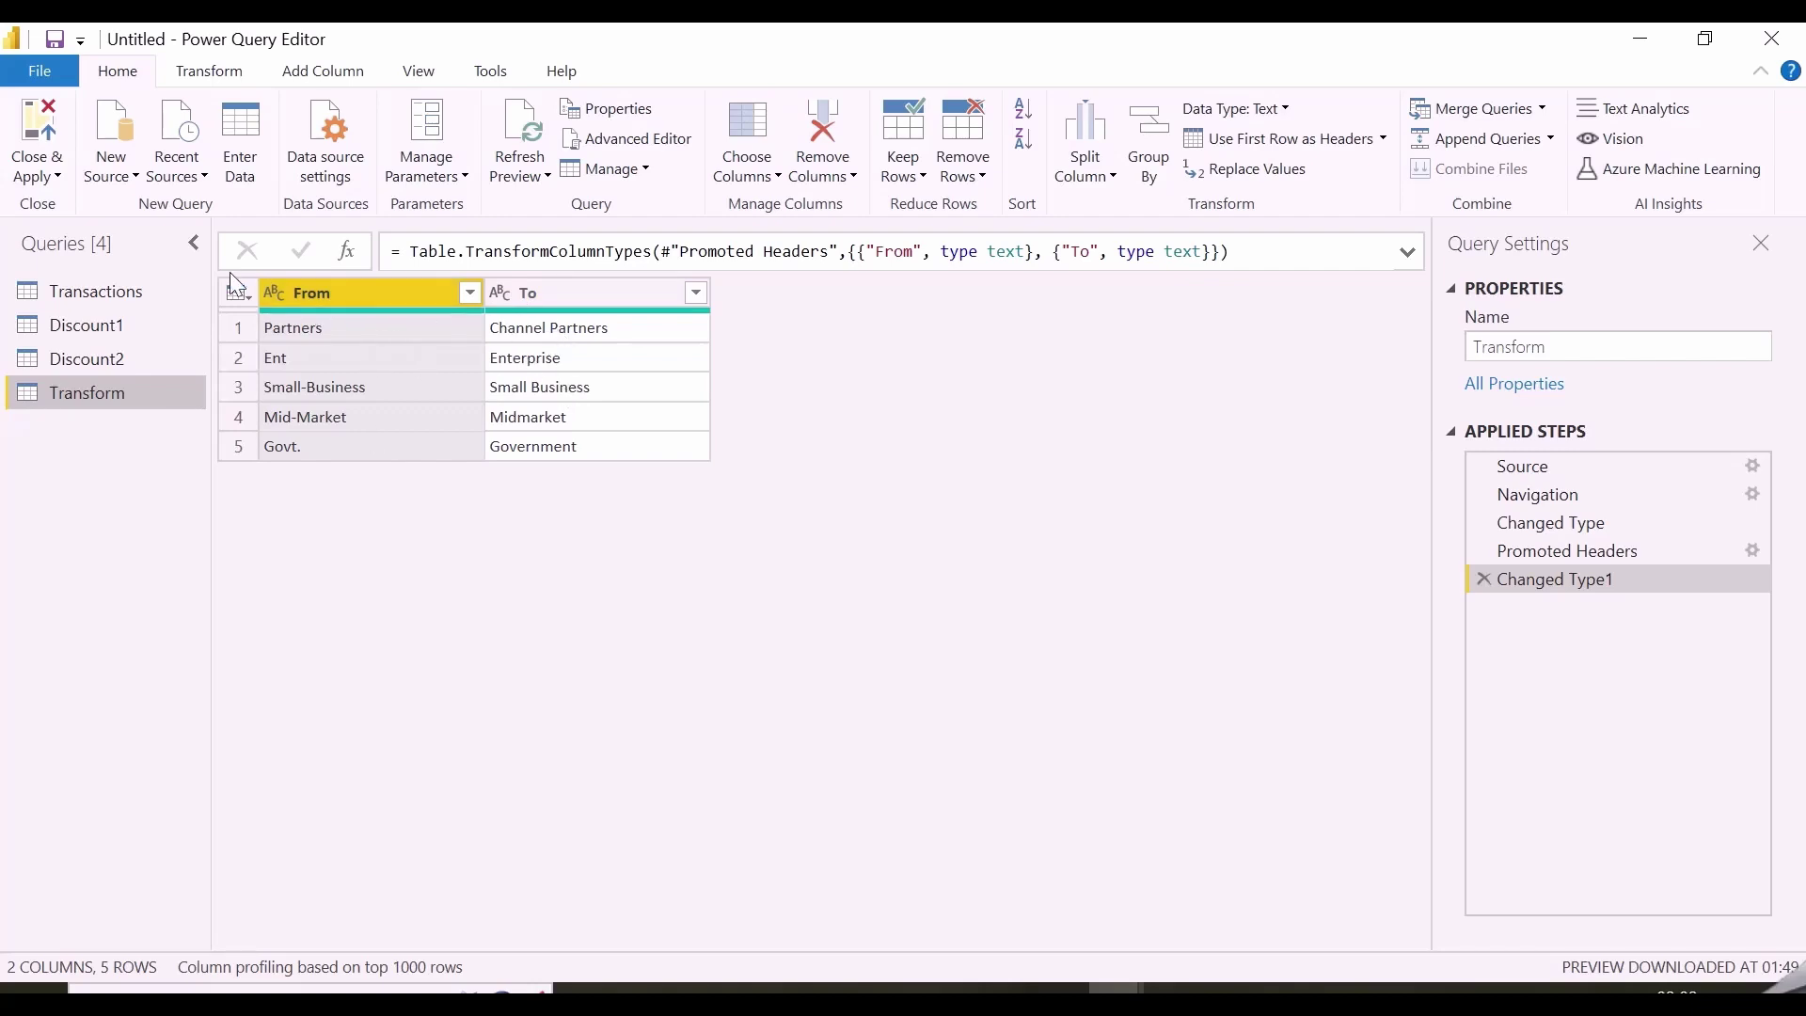
click(134, 286)
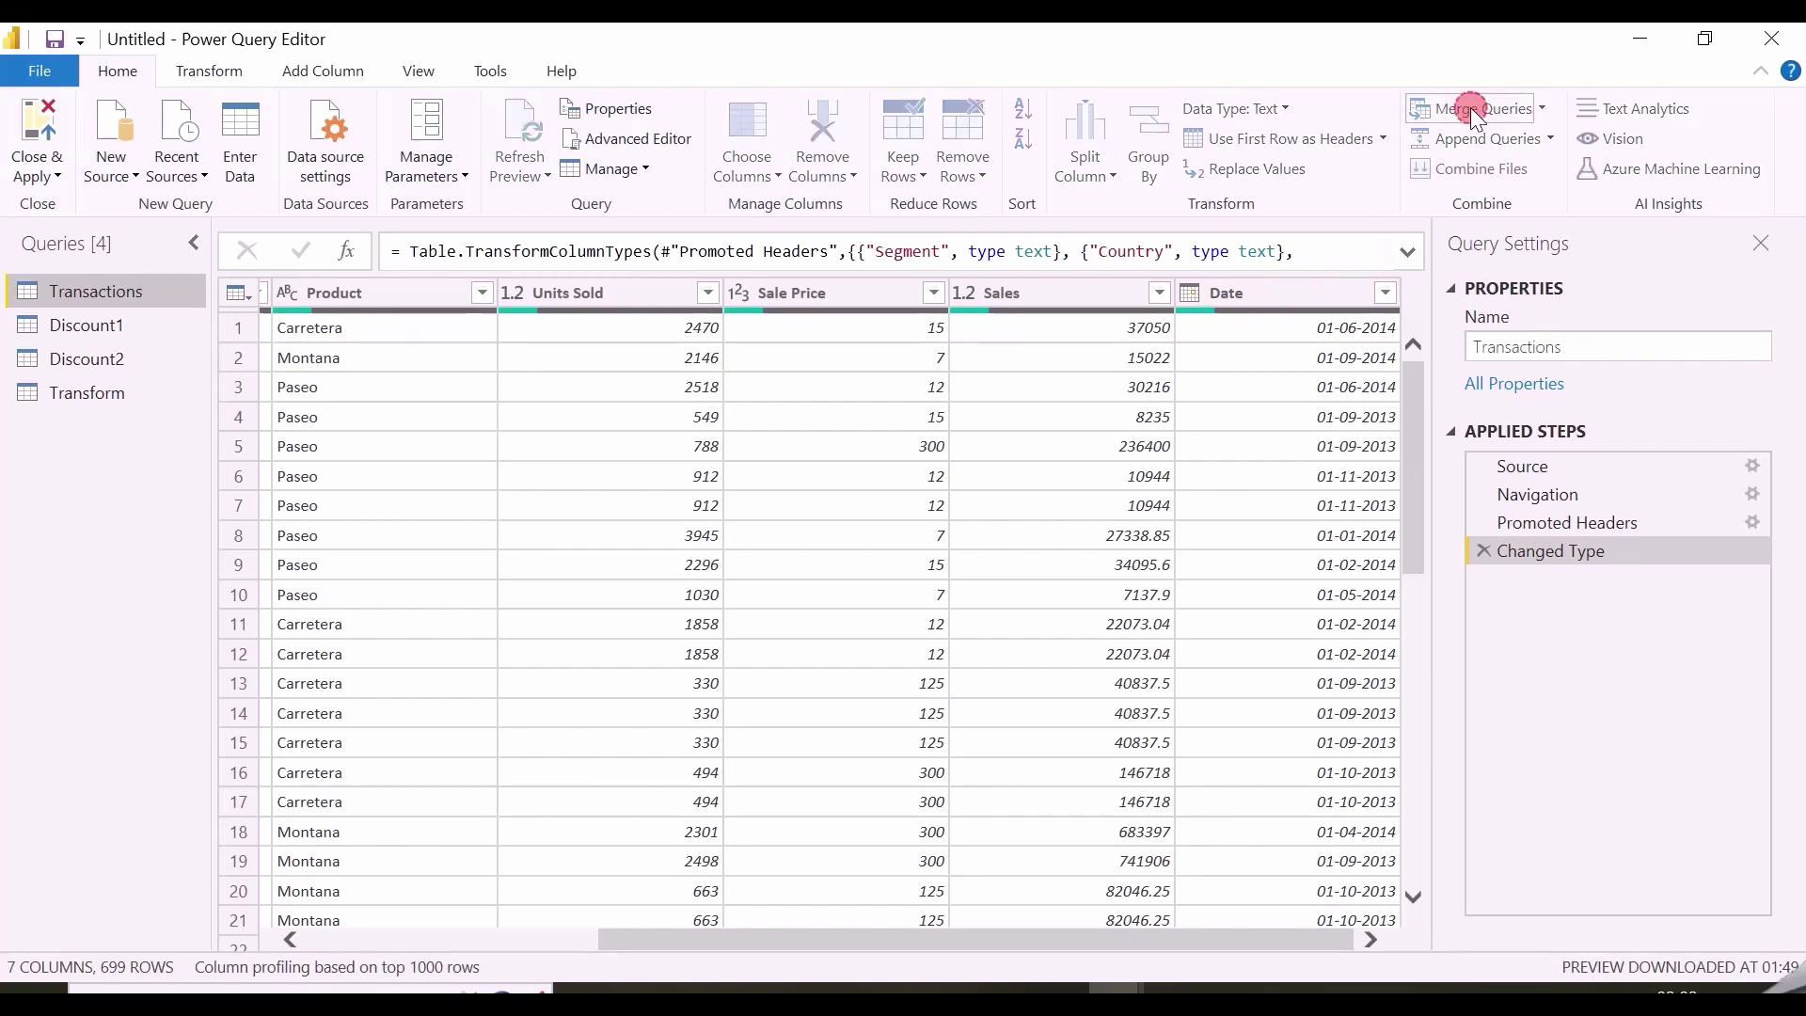
- Merge Transactions with Discount2, matching Segment, Country and Product in both tables
click(1471, 108)
click(684, 470)
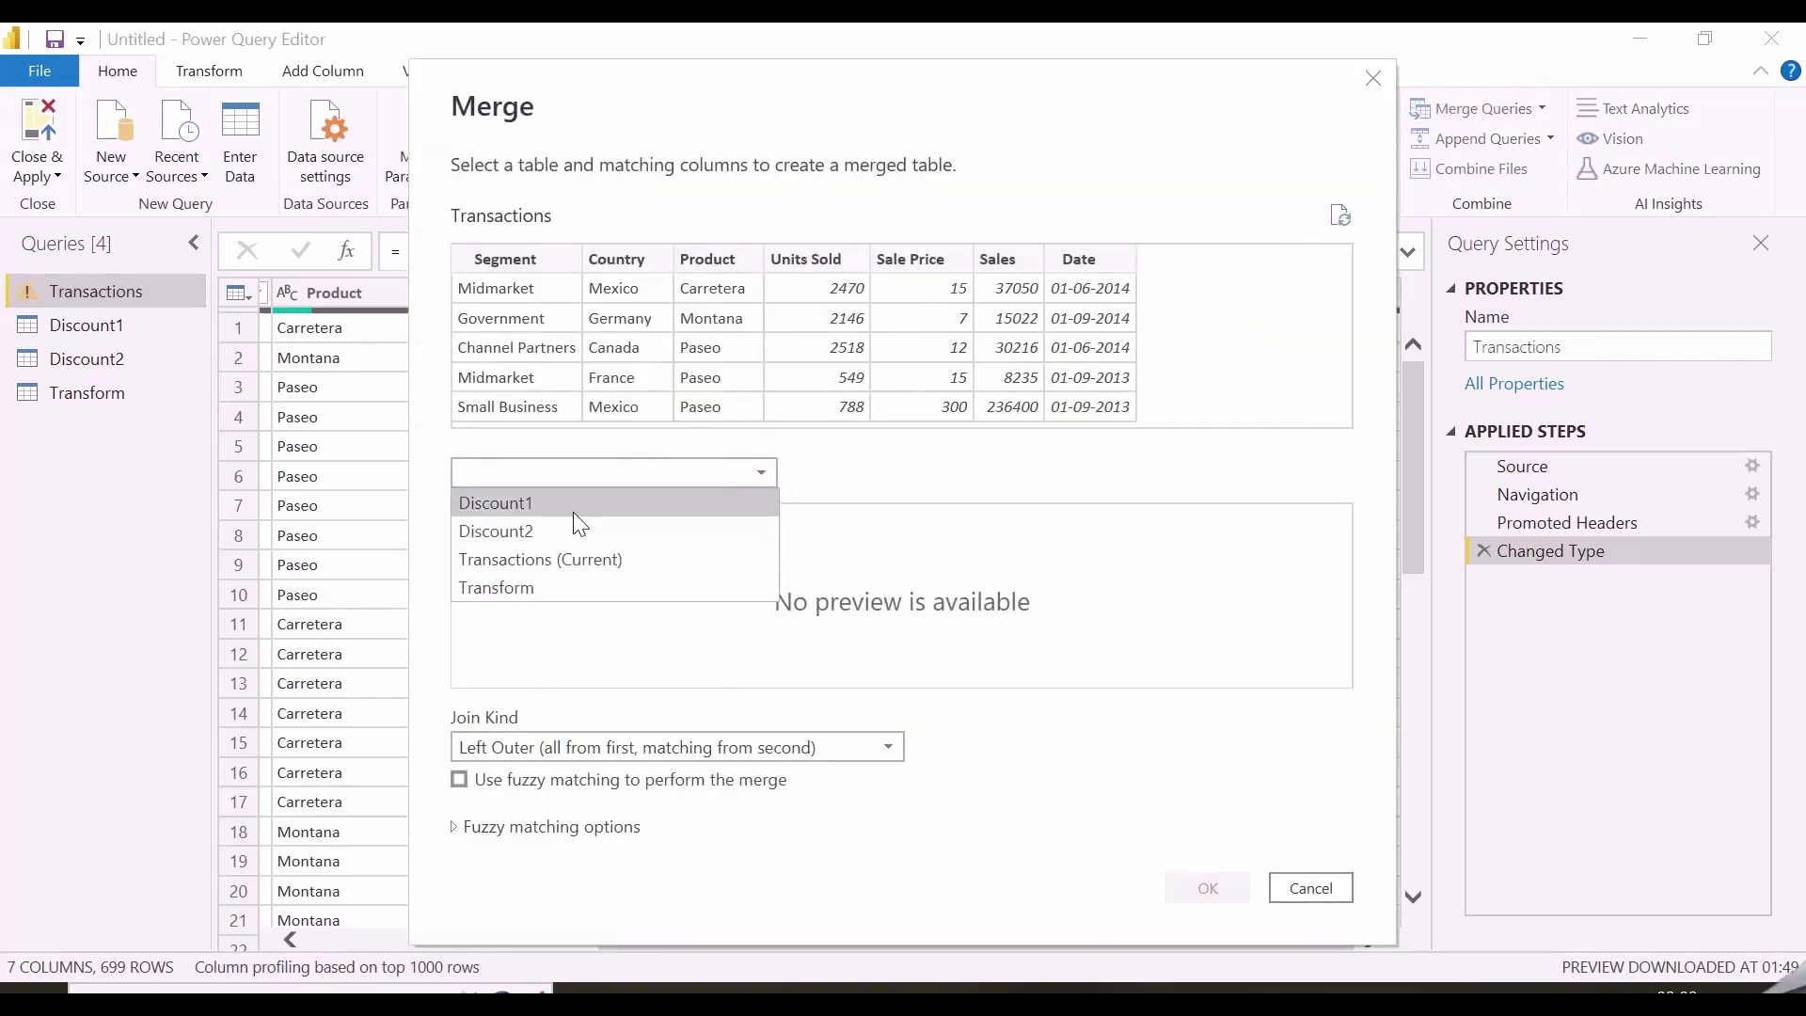
click(577, 528)
click(505, 258)
ctrl+click(621, 268)
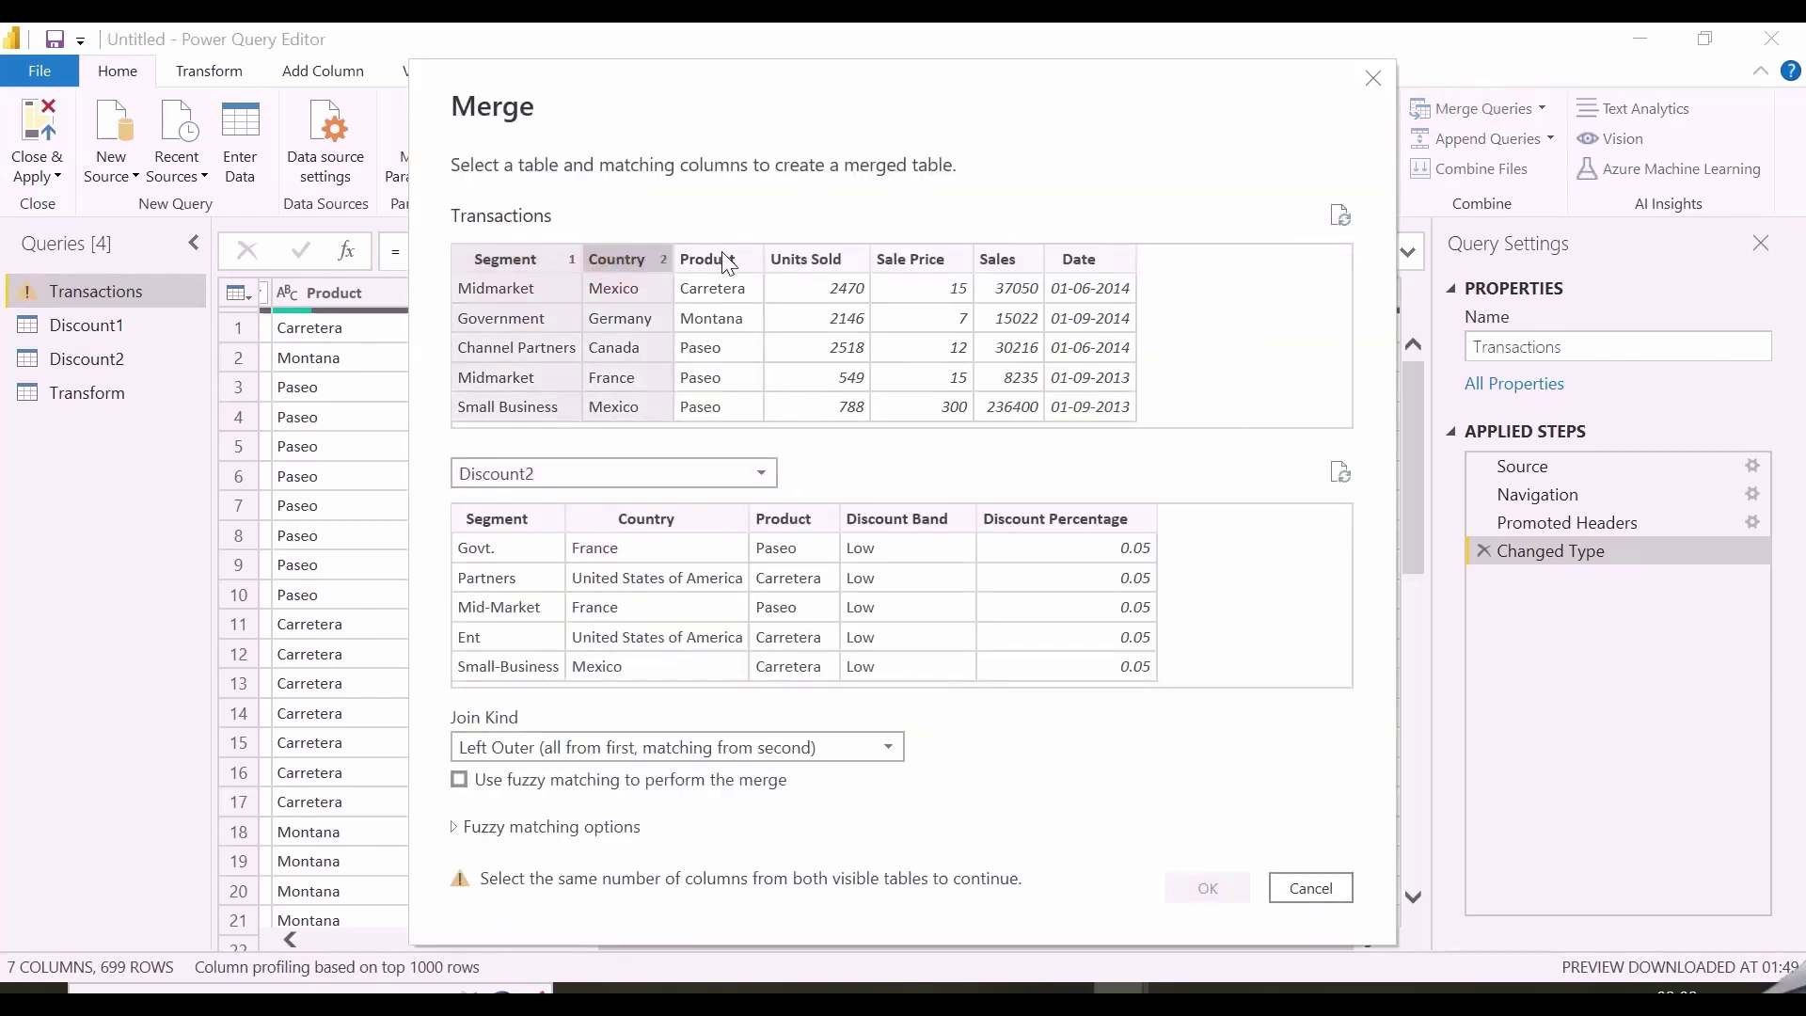
ctrl+click(701, 259)
click(487, 518)
ctrl+click(649, 519)
ctrl+click(784, 519)
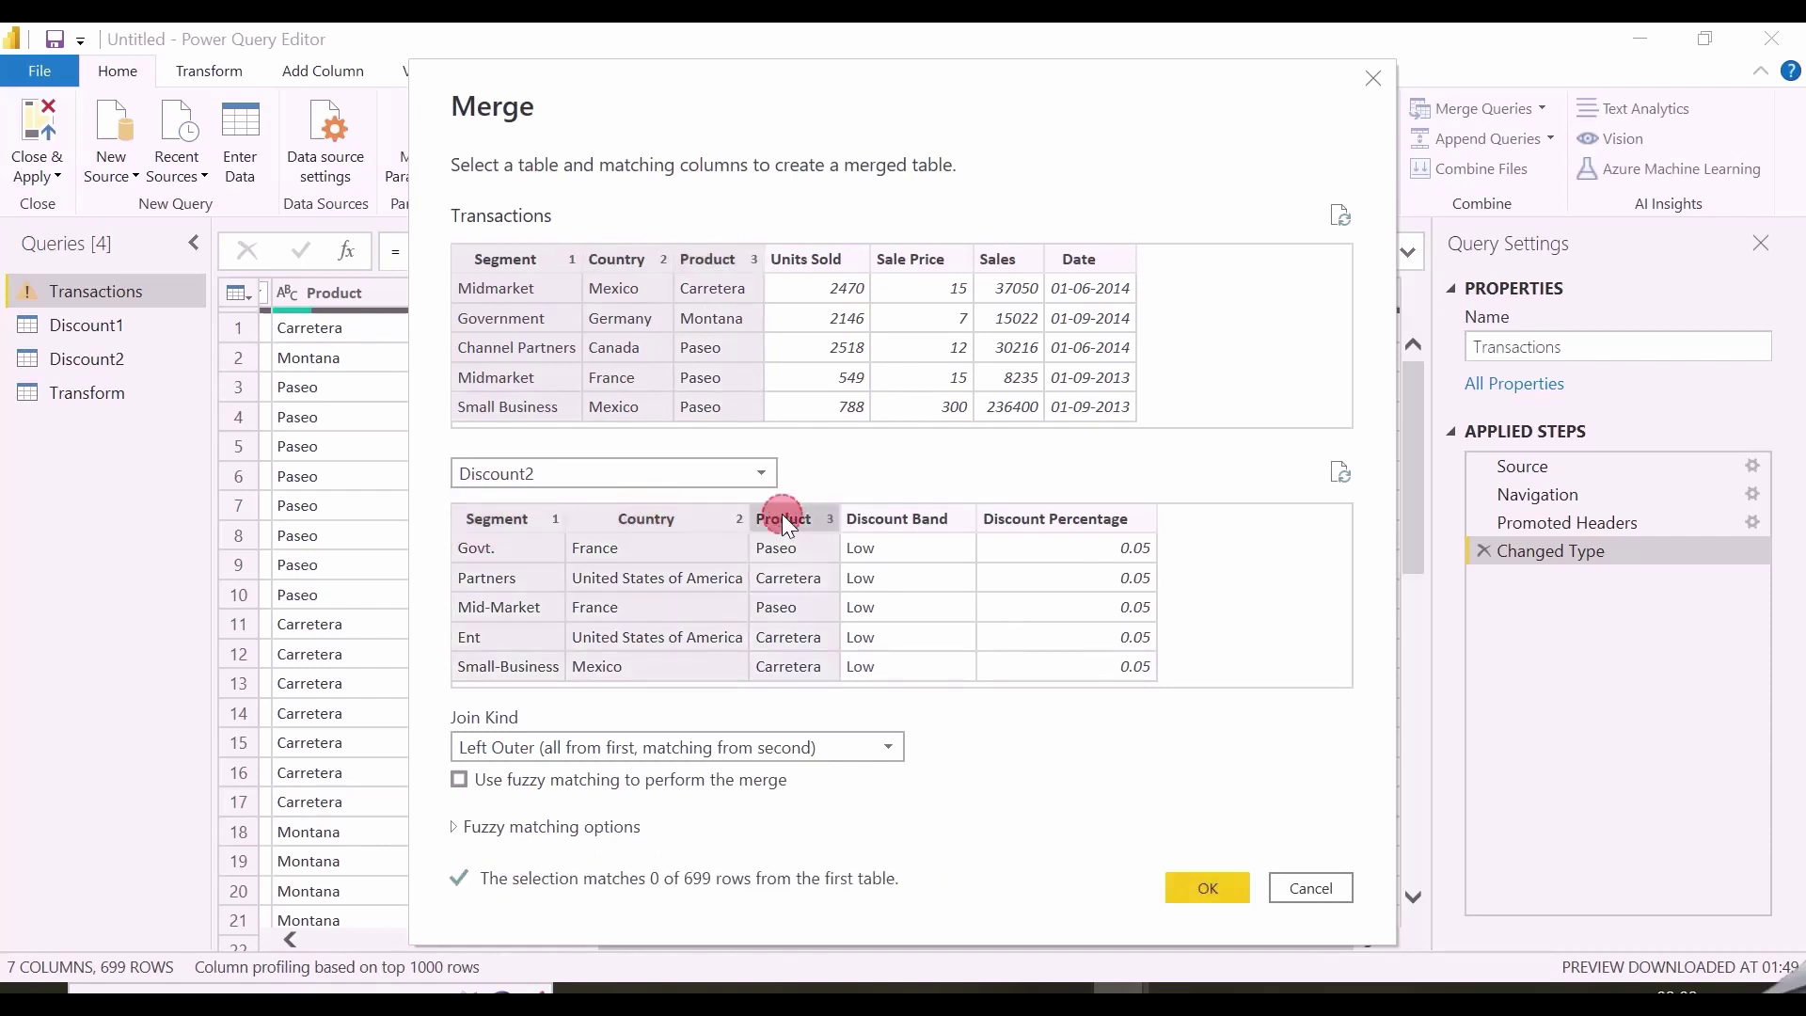
- Enable fuzzy matching with Transform as the transformation table, matching 108 of 699 rows
click(459, 780)
click(473, 795)
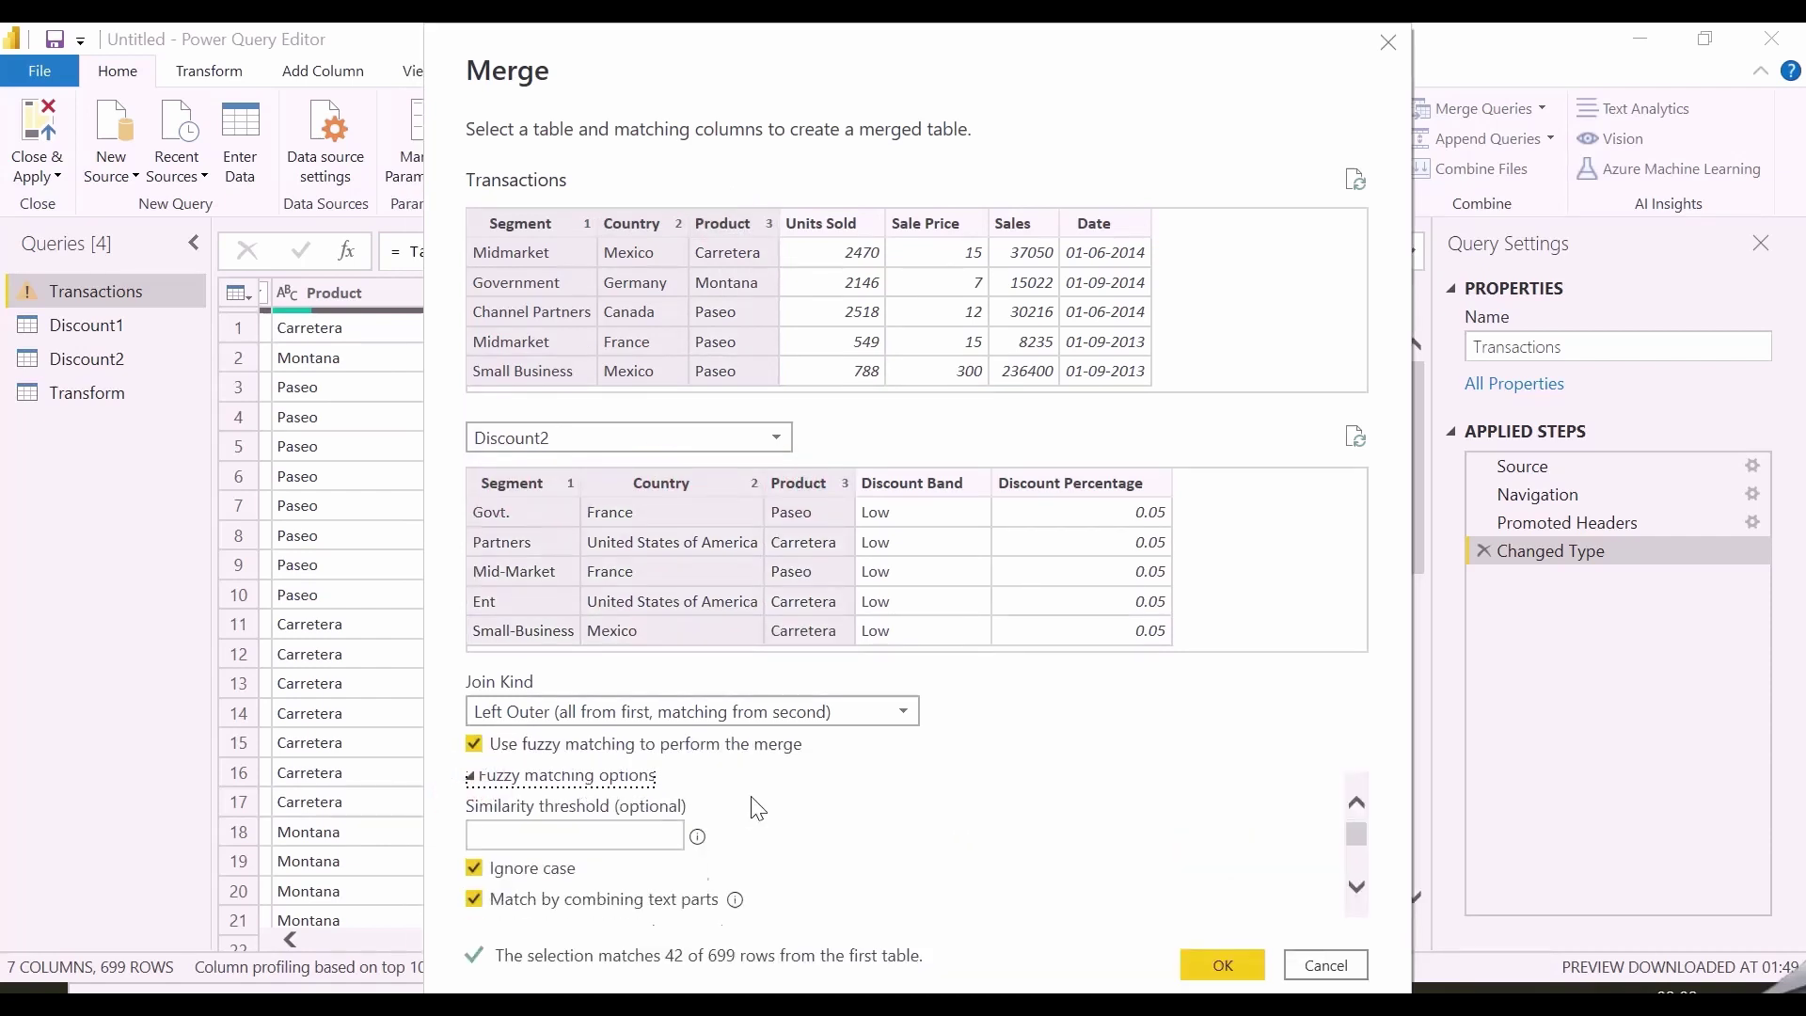
scroll(750, 807, down, 2)
click(770, 901)
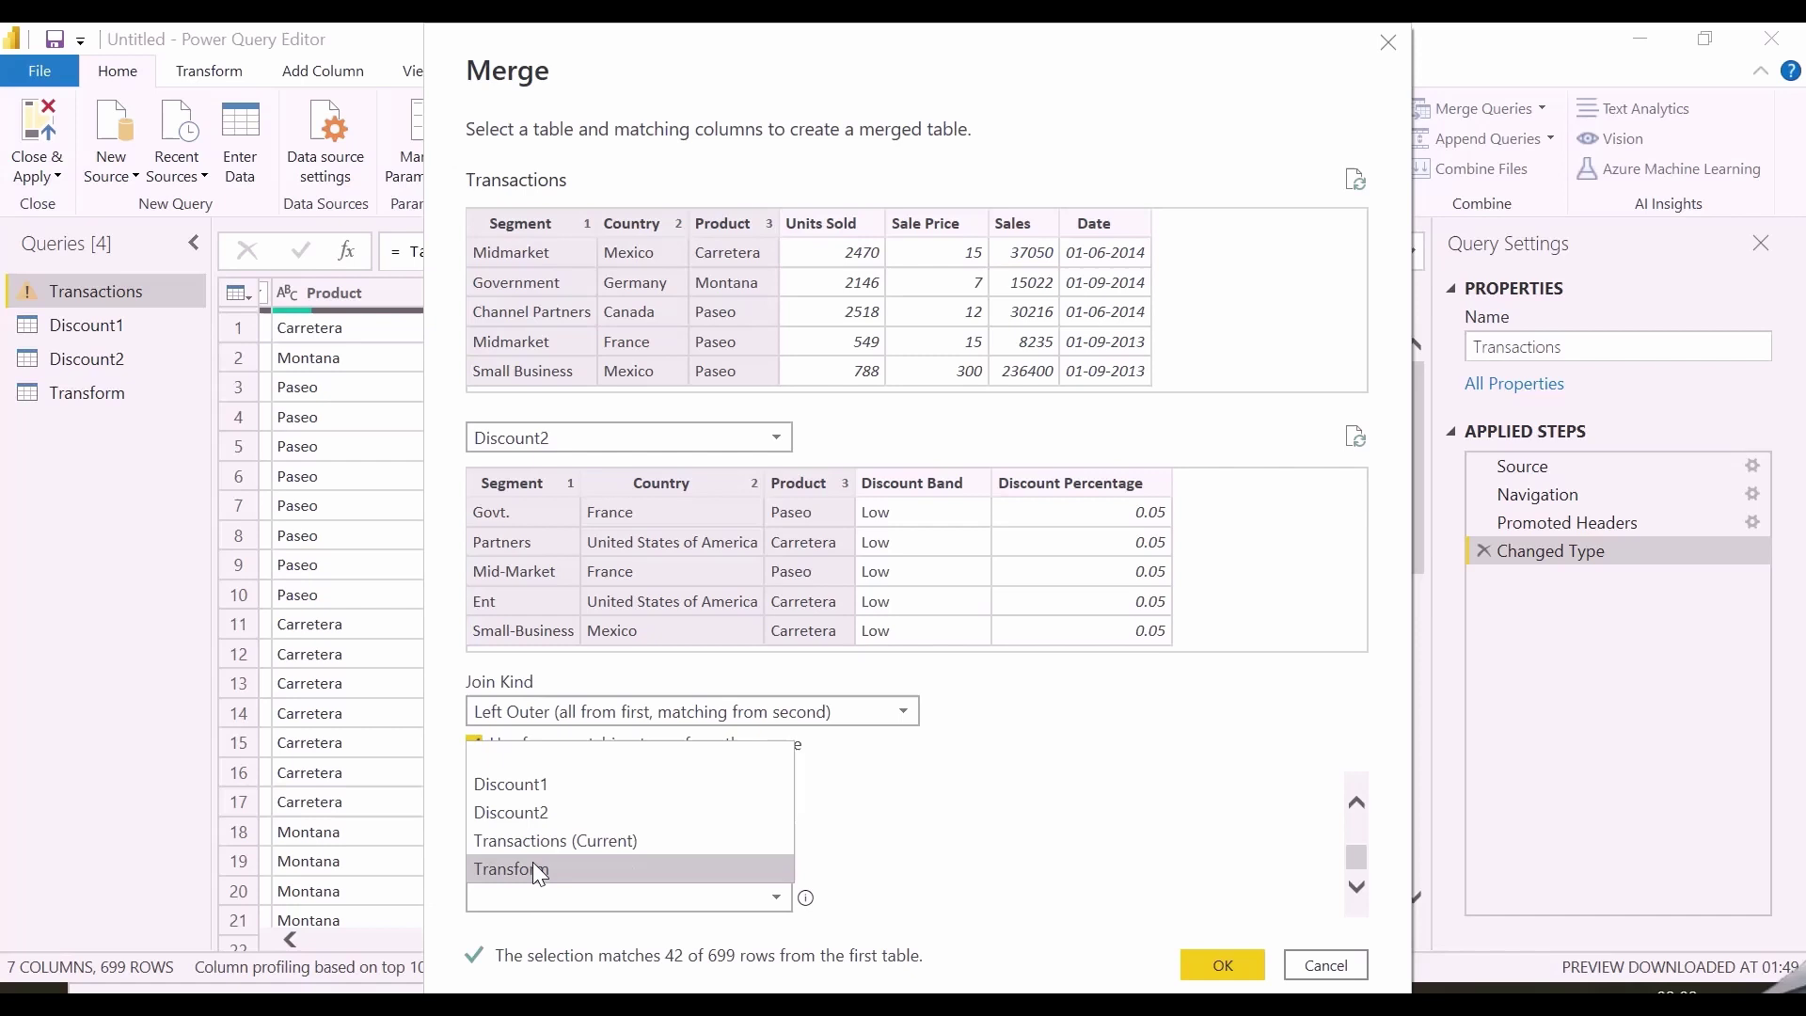
click(533, 866)
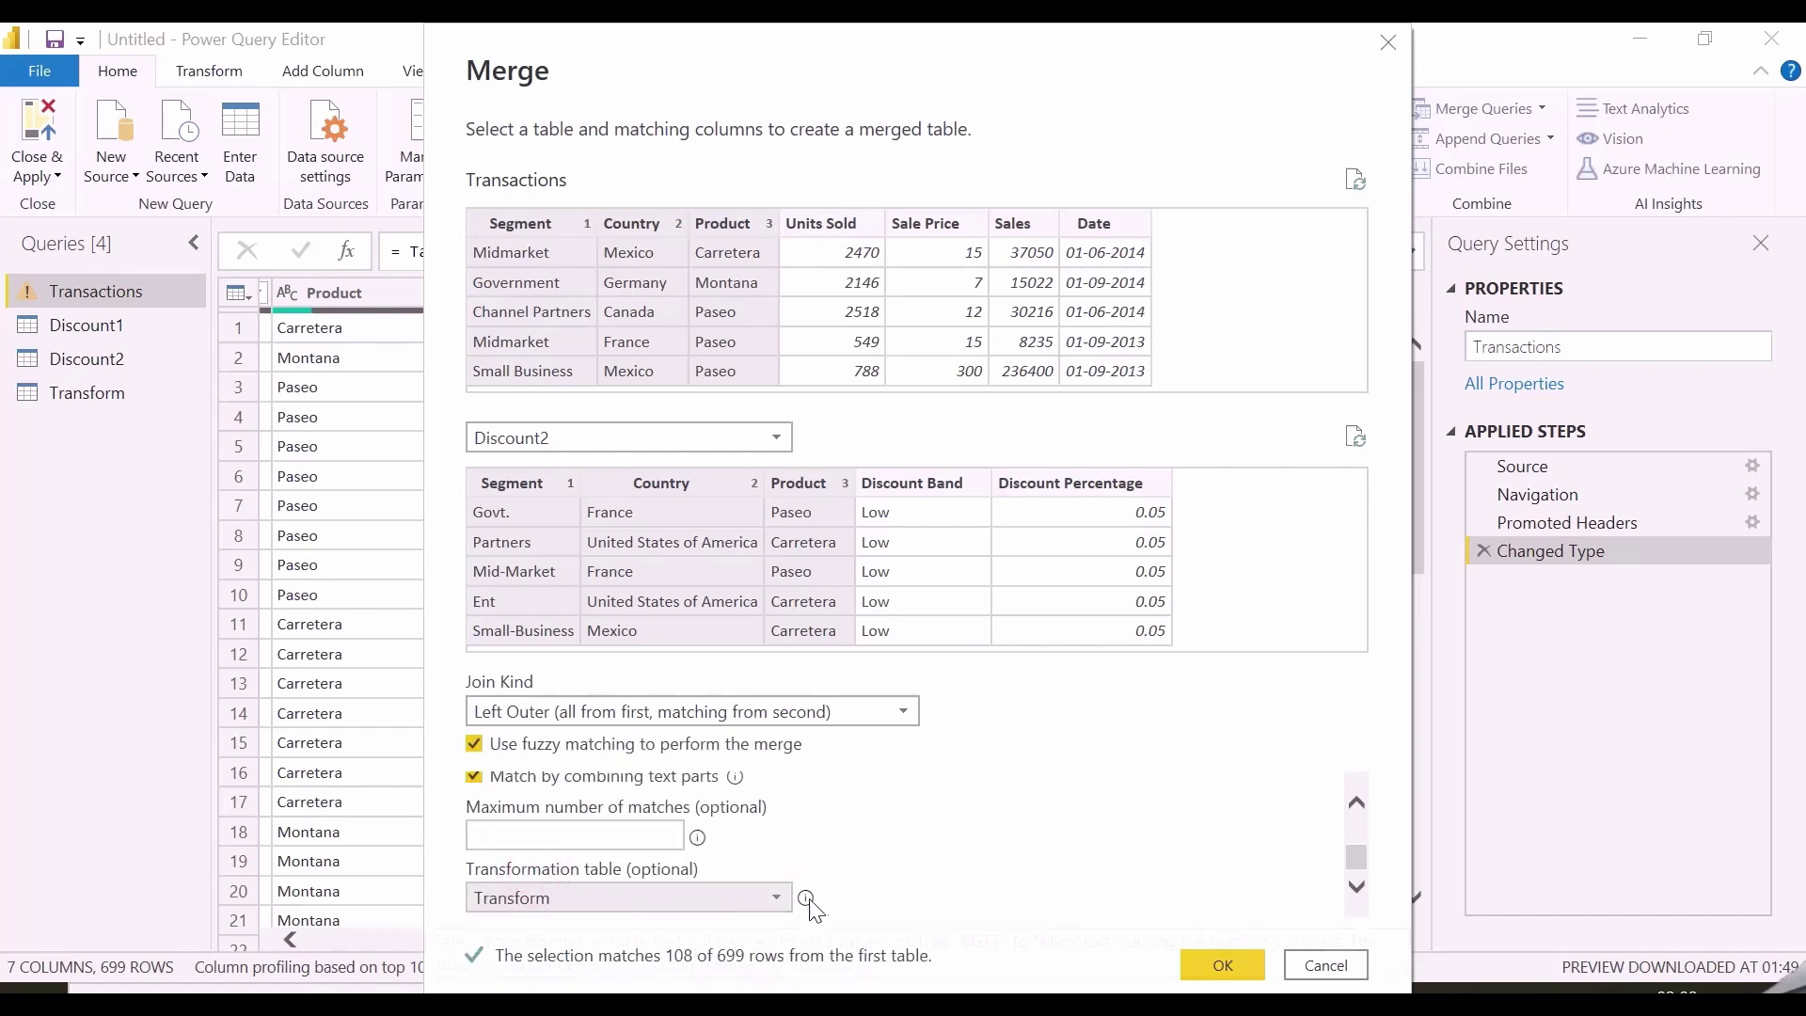
mouse_move(807, 903)
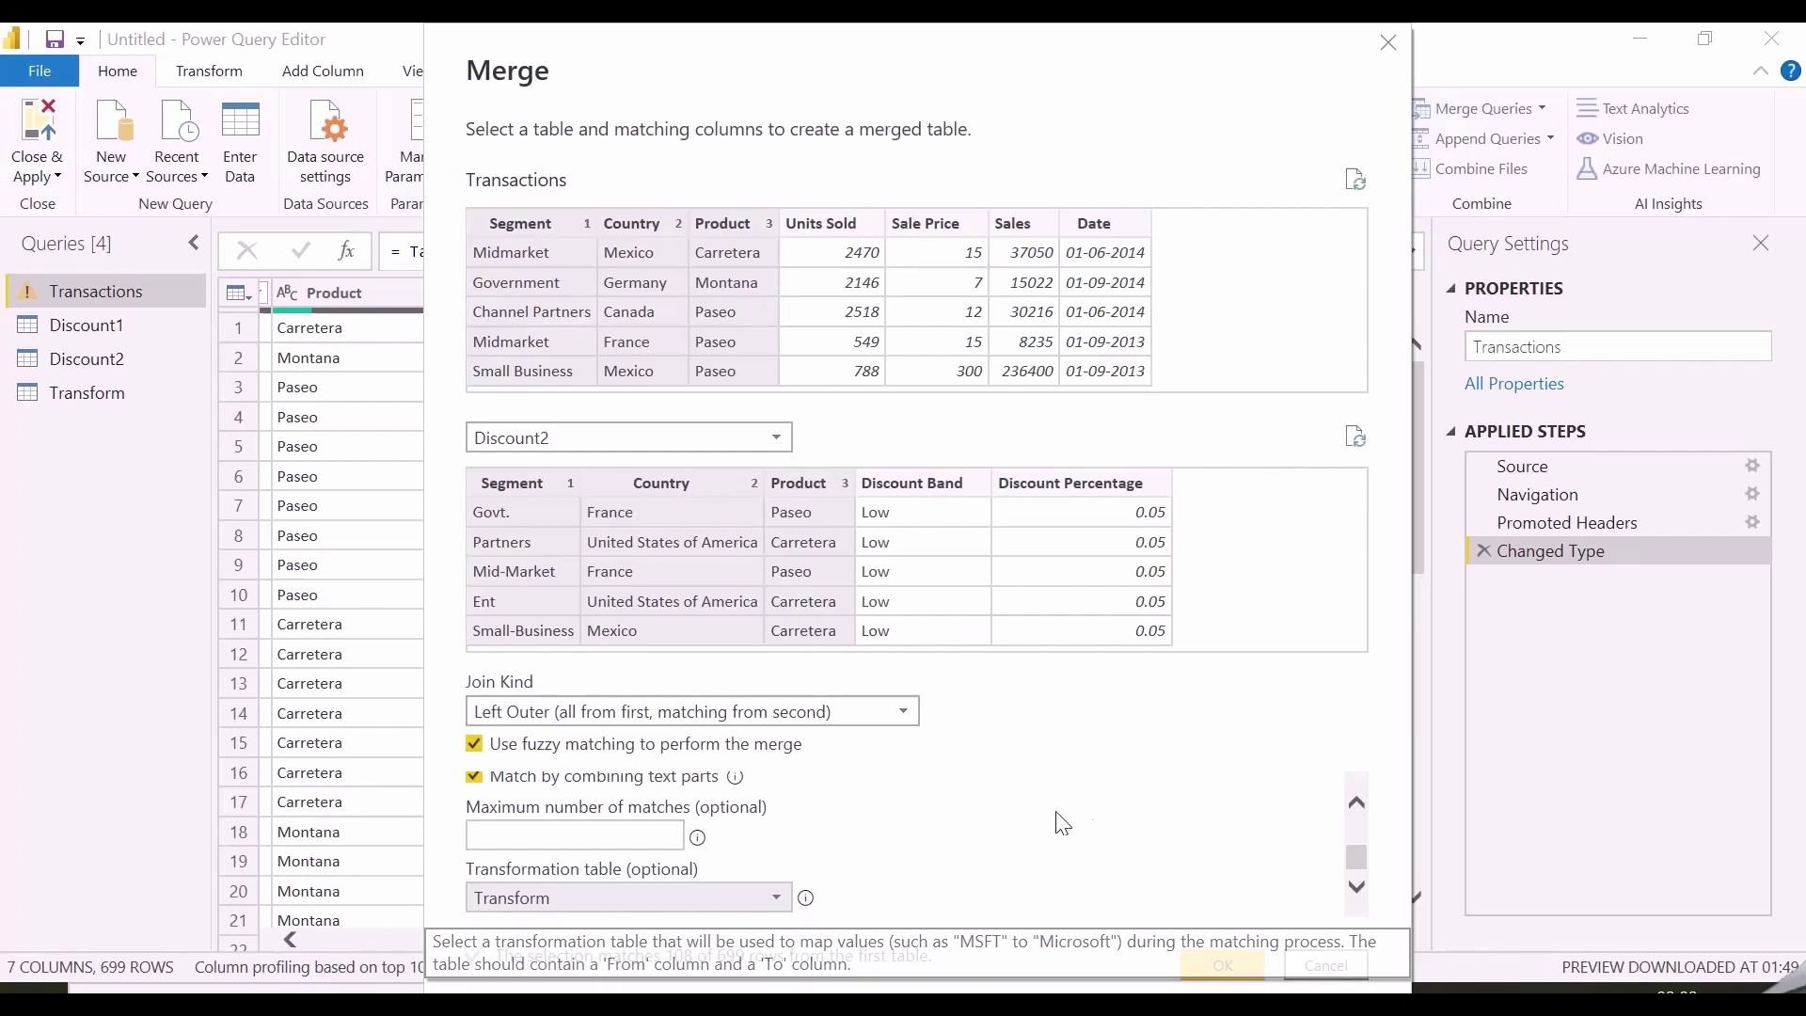
- Confirm the merge and expand Discount Band and Discount Percentage from Discount2
click(1212, 965)
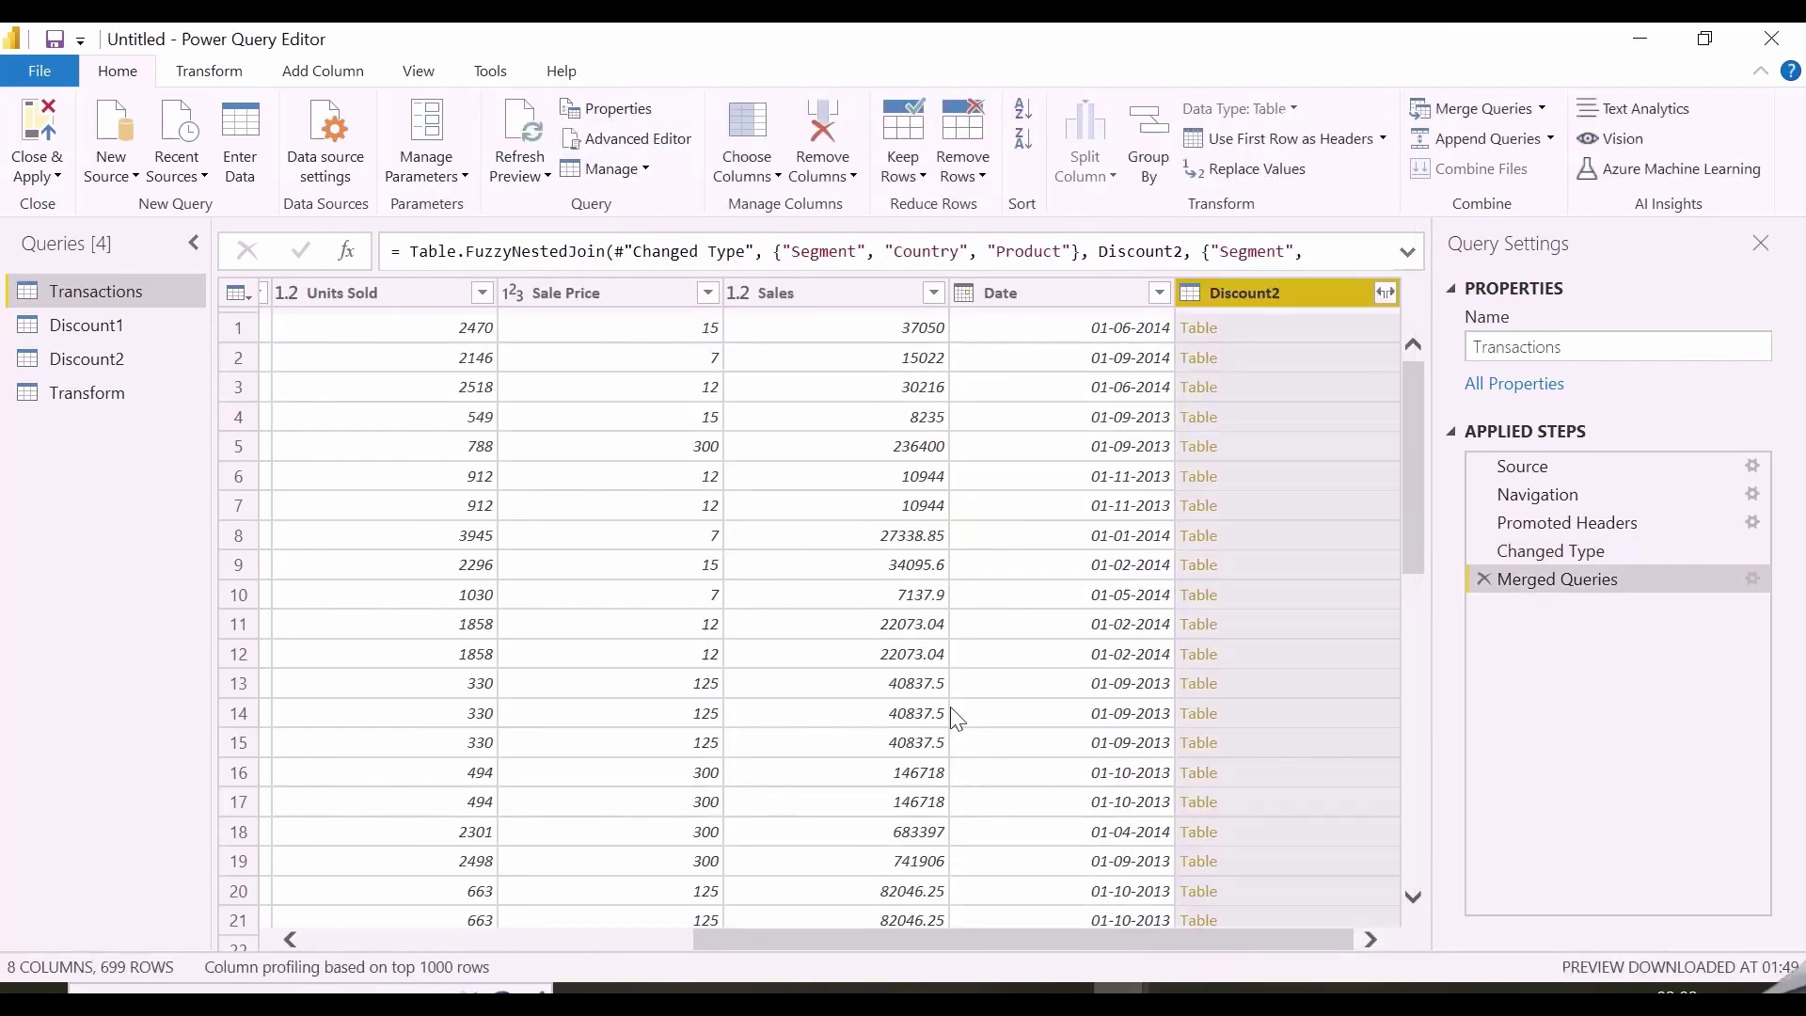
click(1385, 292)
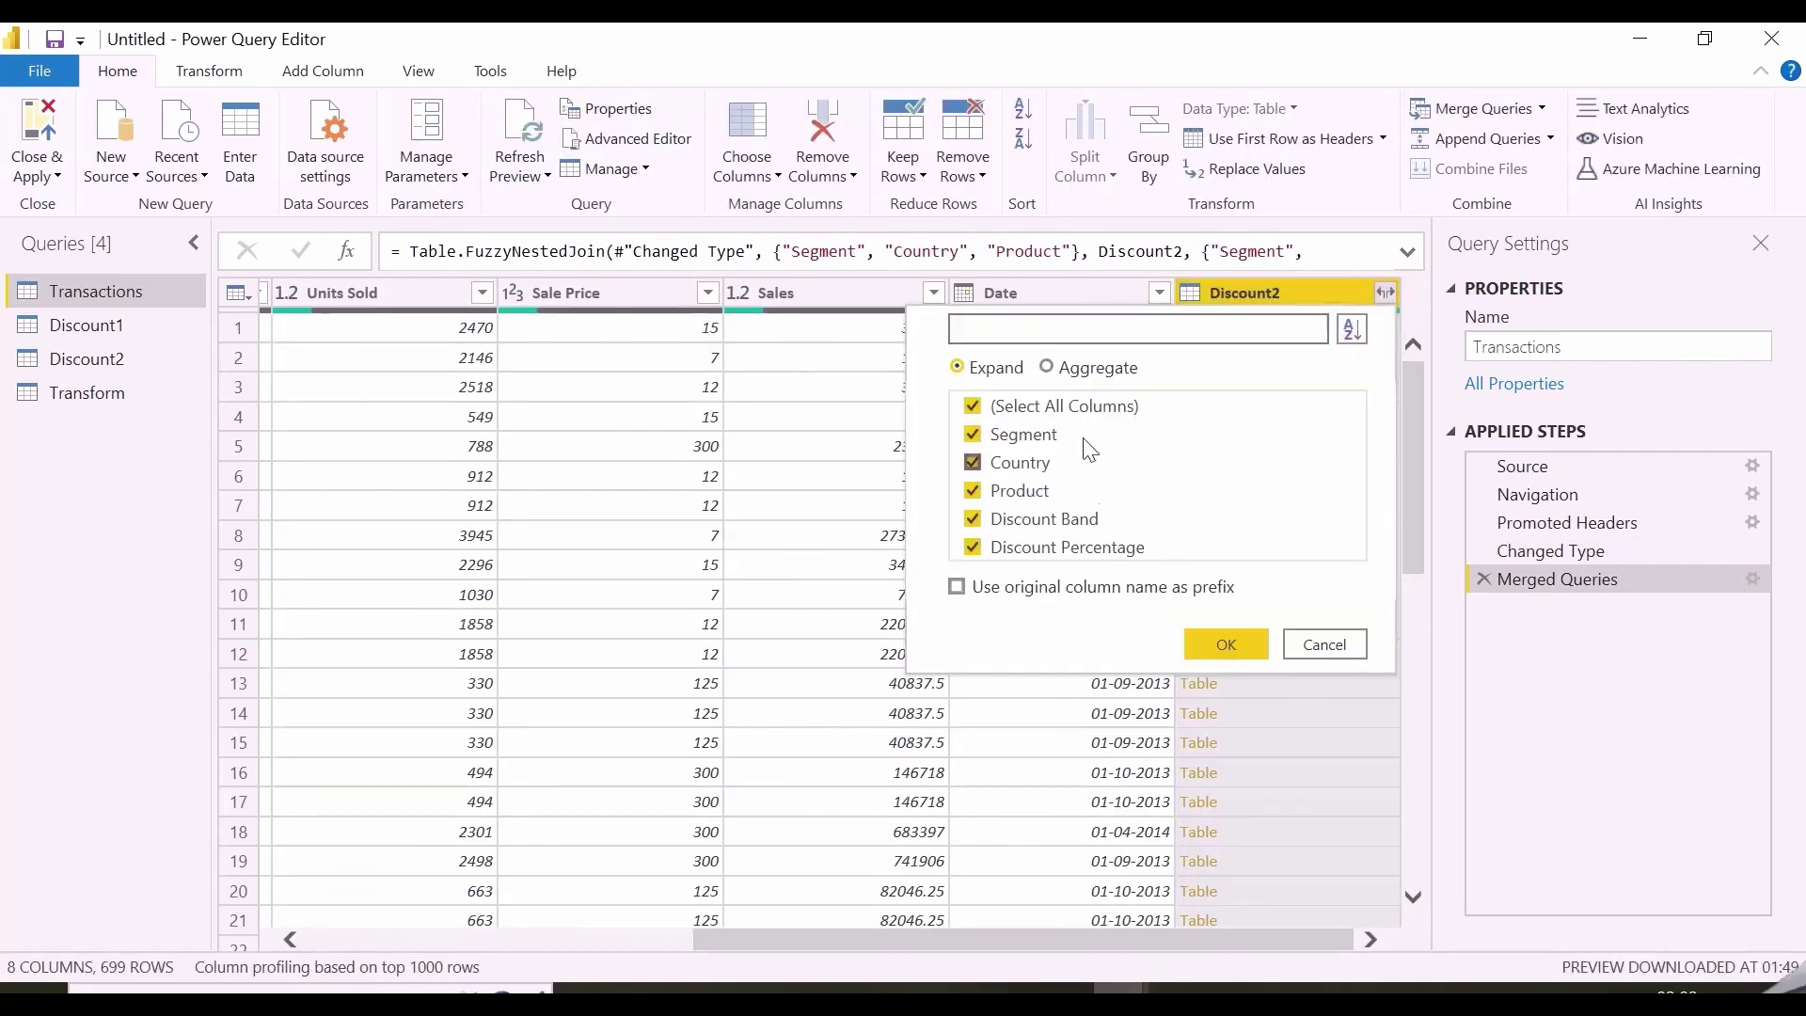
click(1040, 518)
click(1039, 547)
click(1226, 643)
- Check Channel Partners/Canada and Small Business/Mexico rows against Discount2's Partners and Small-Business entries
click(236, 393)
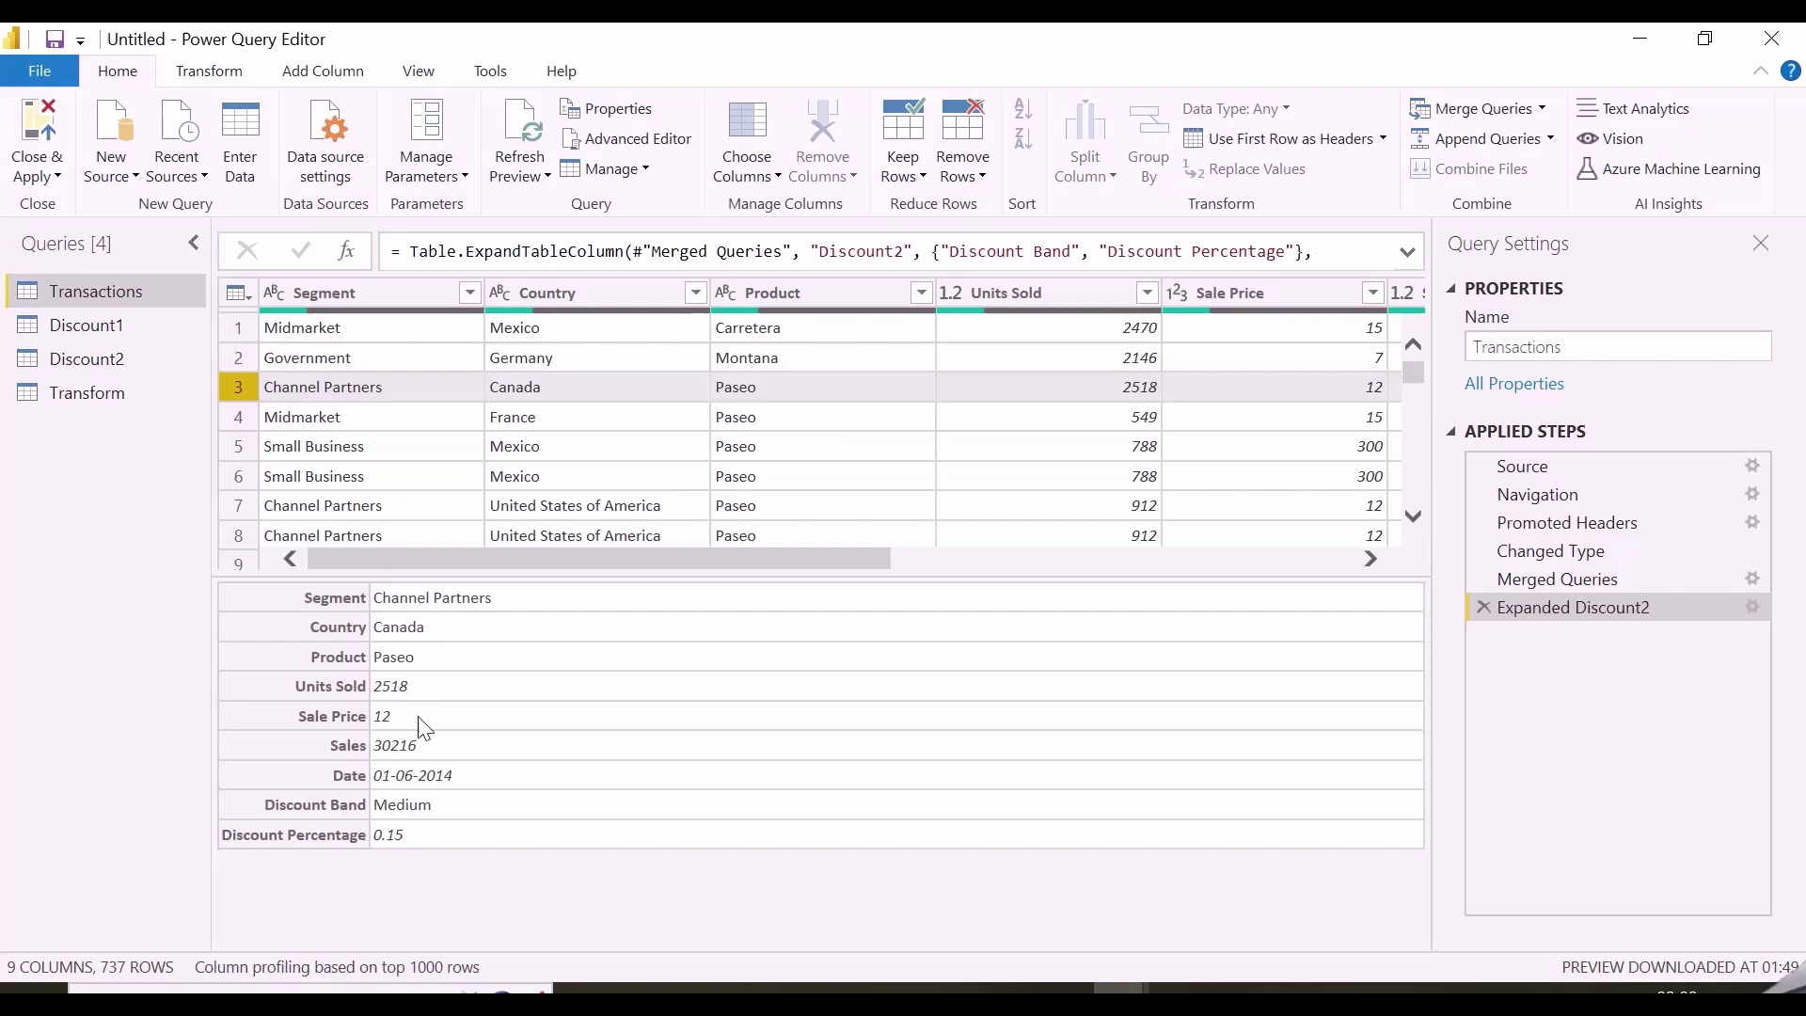
click(126, 358)
click(282, 509)
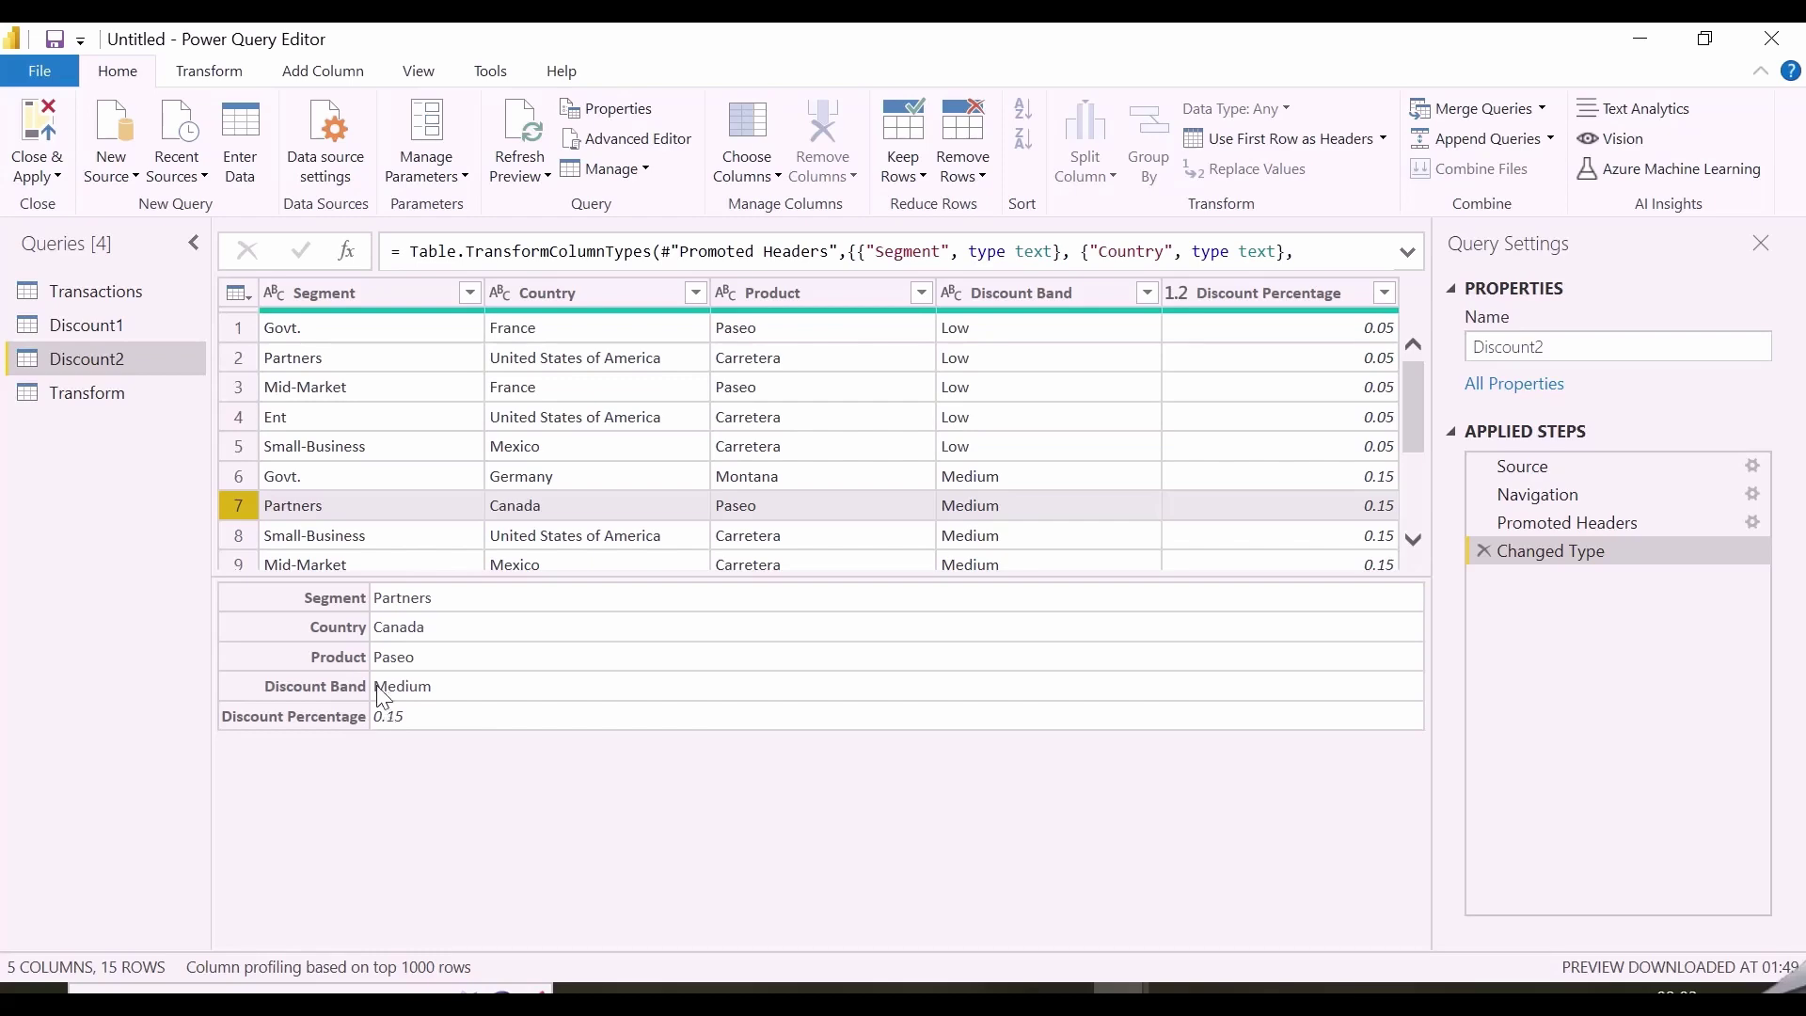
click(90, 294)
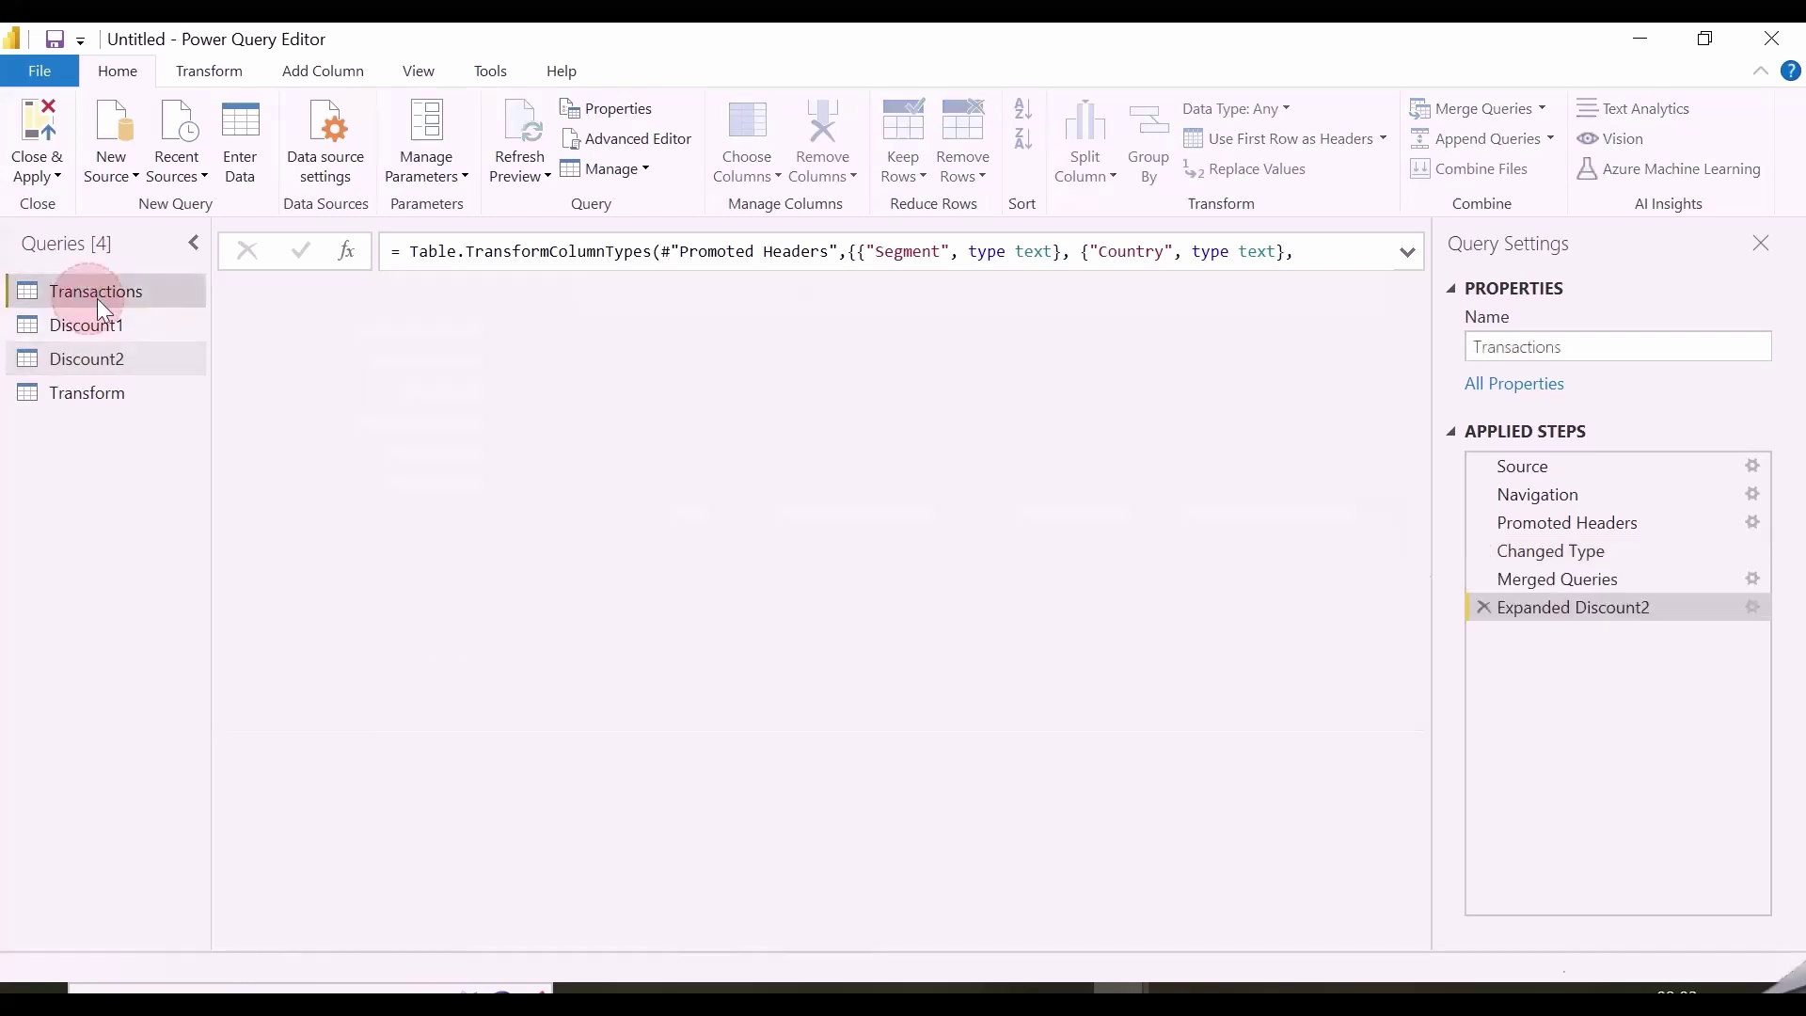
click(246, 450)
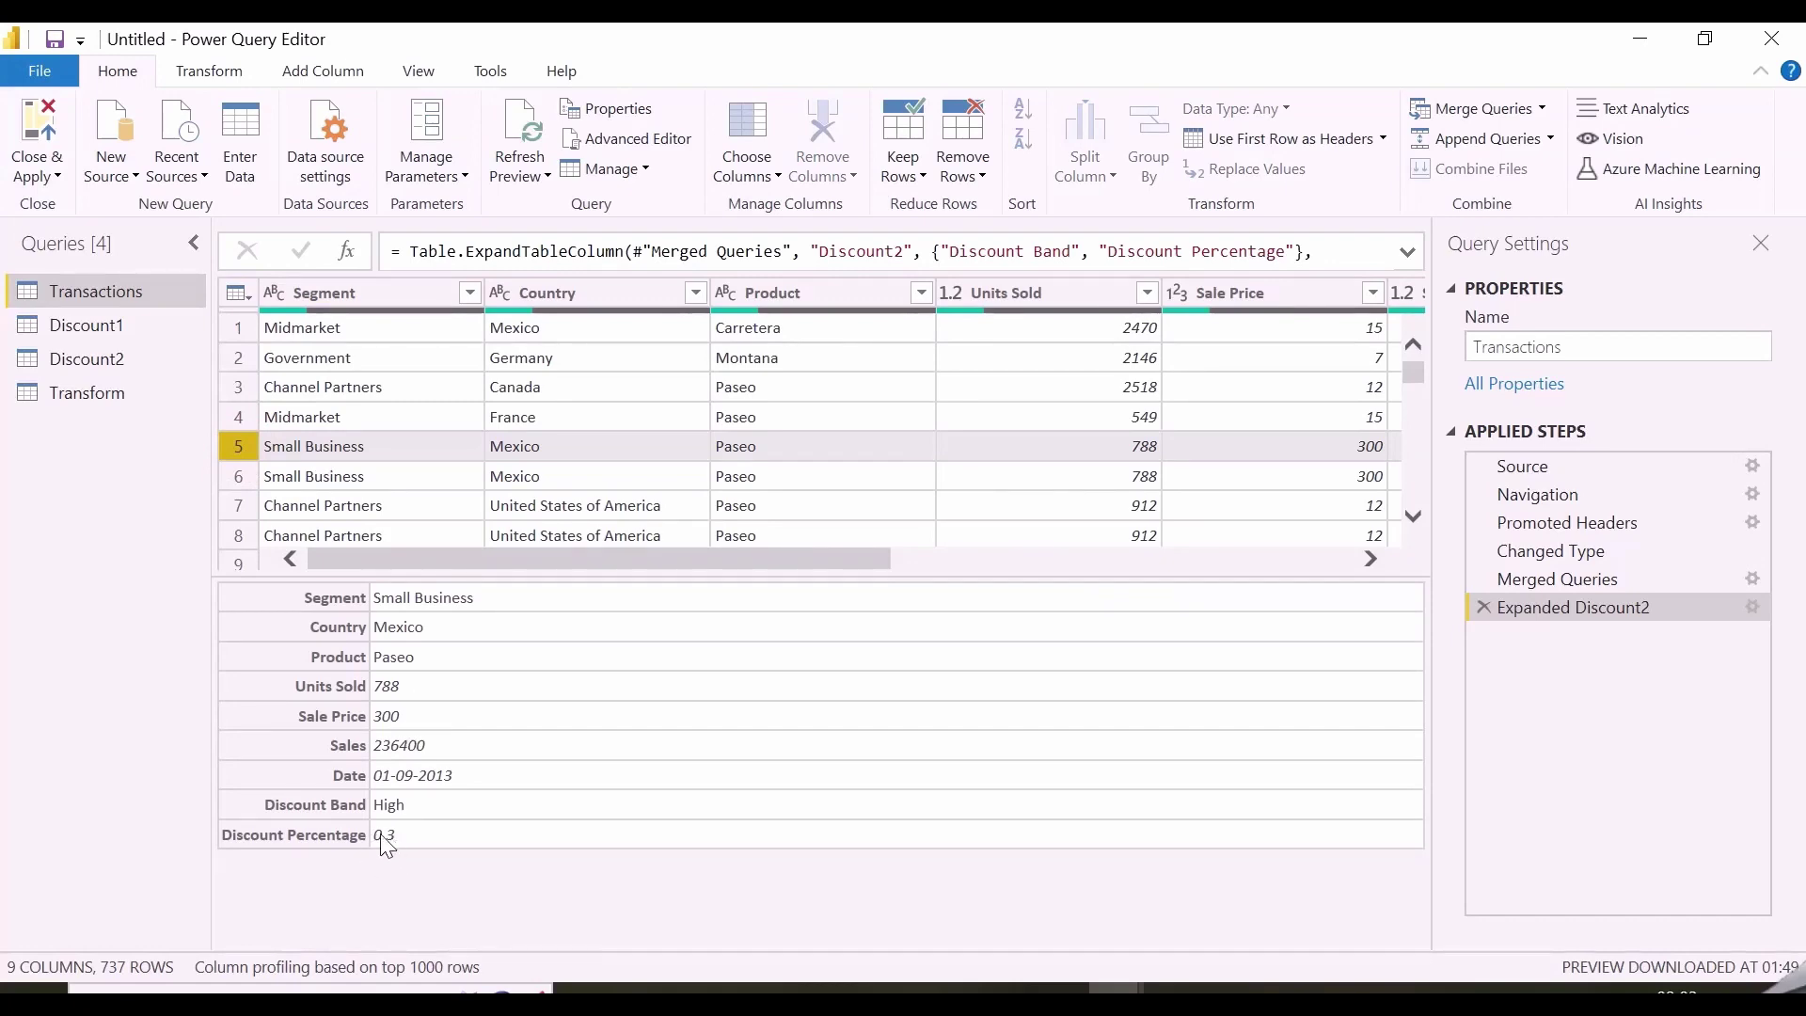
click(98, 355)
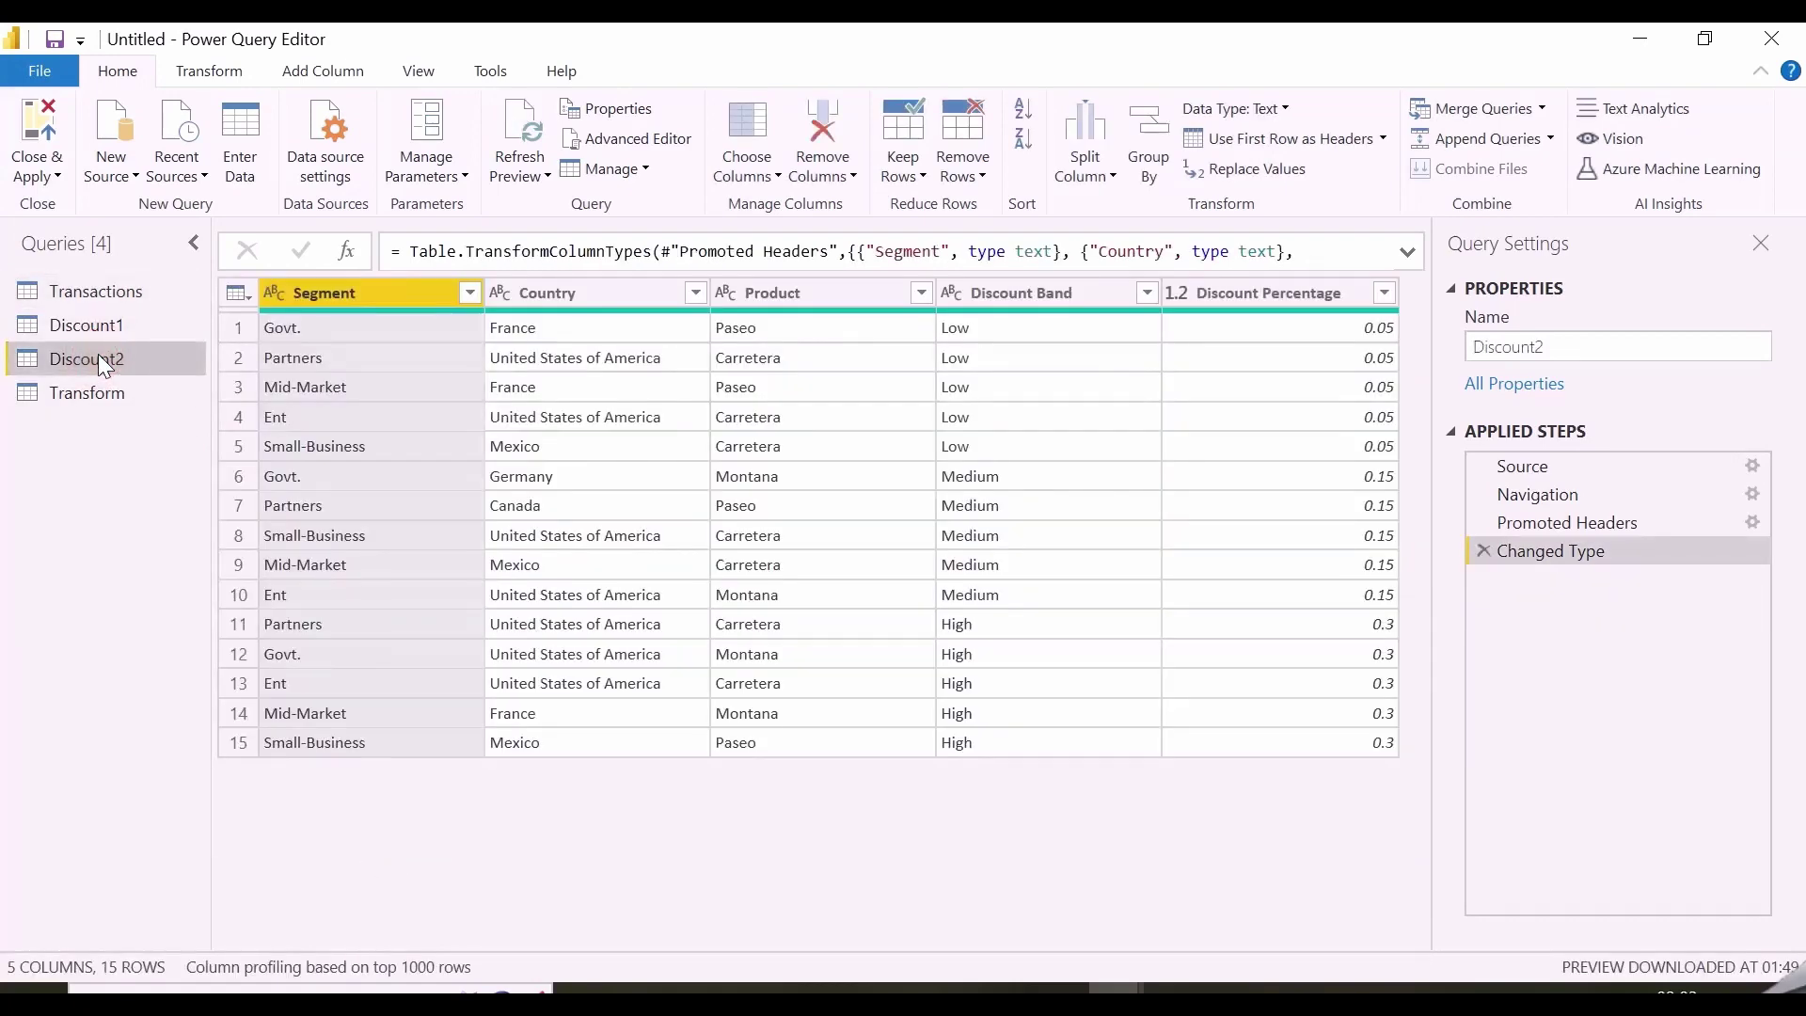
click(240, 743)
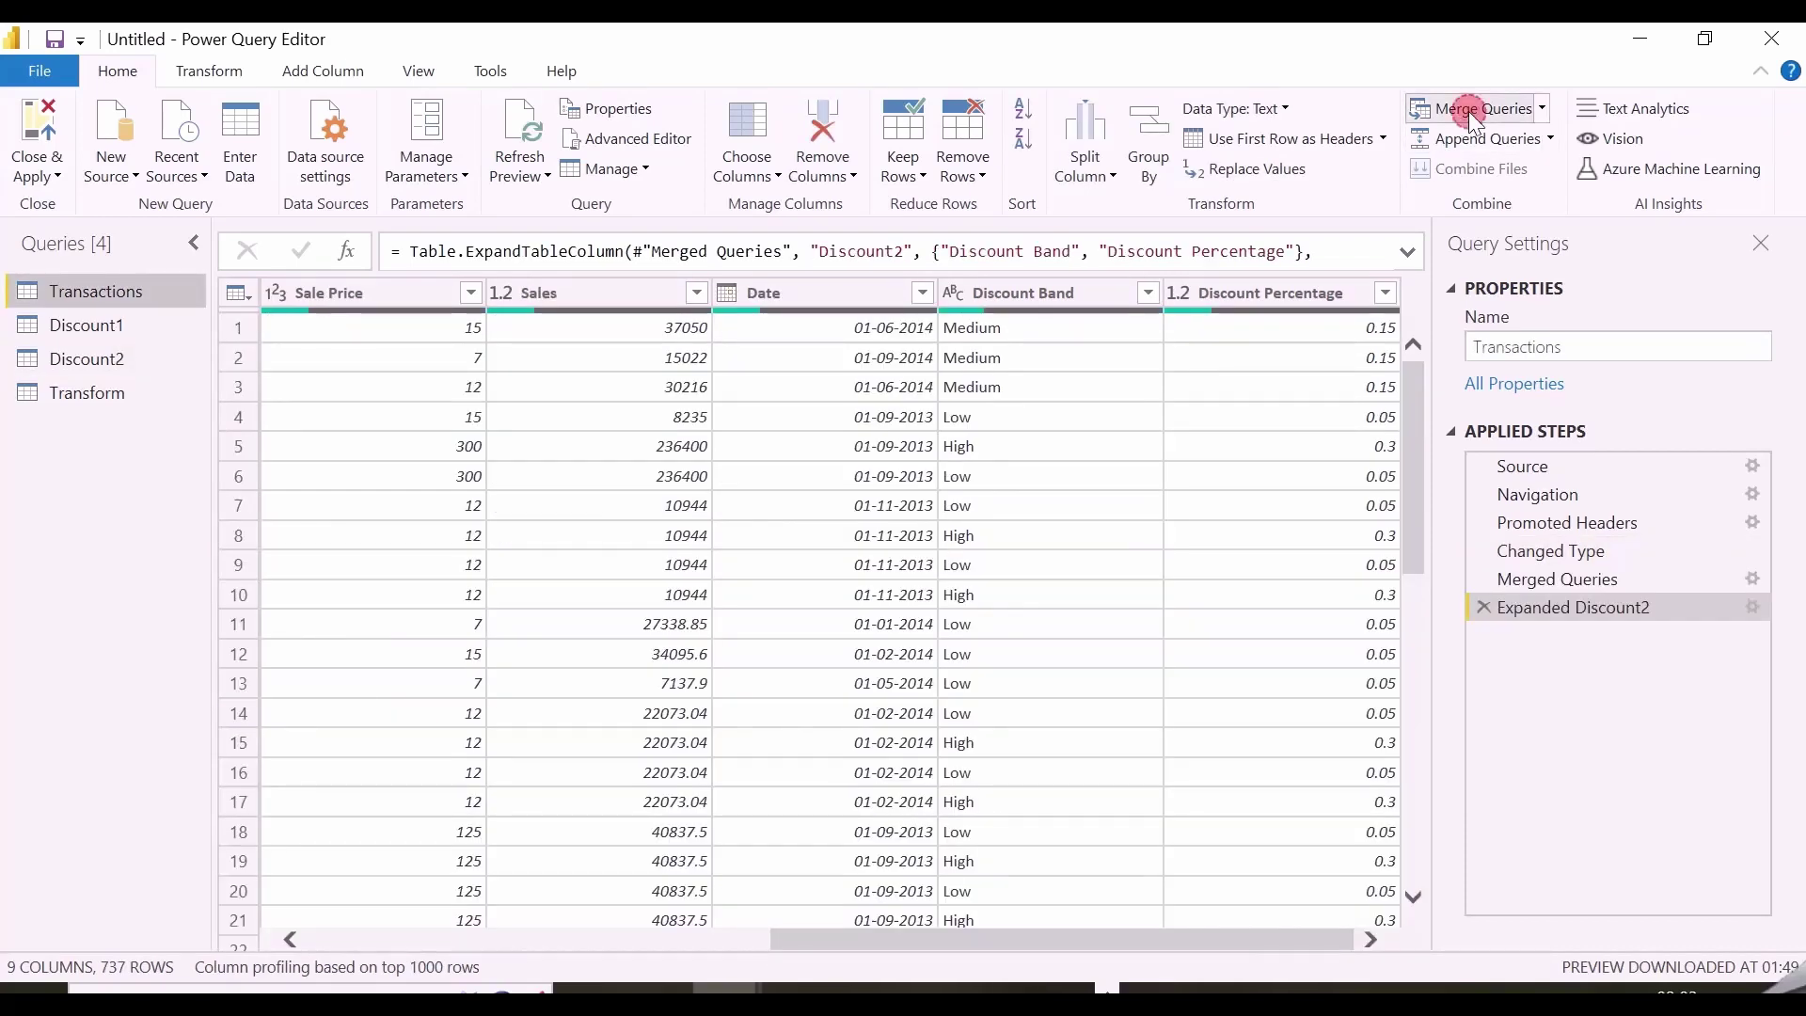
click(1473, 113)
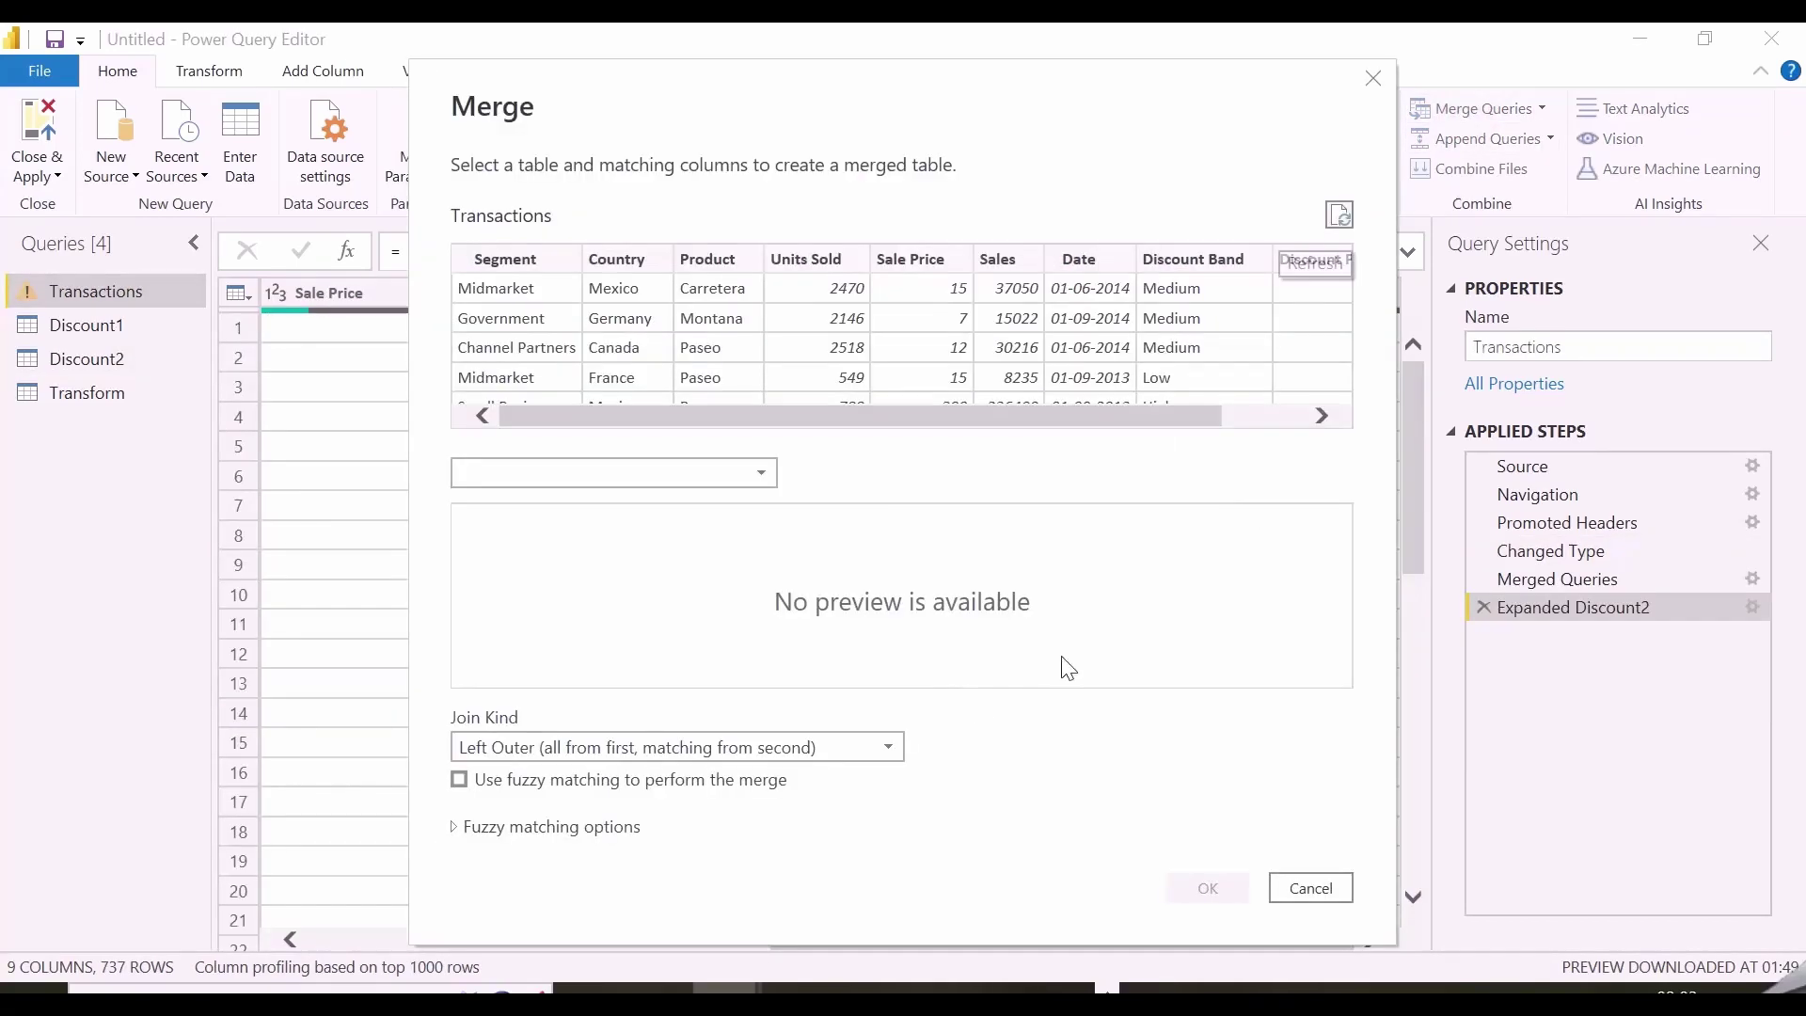
click(460, 780)
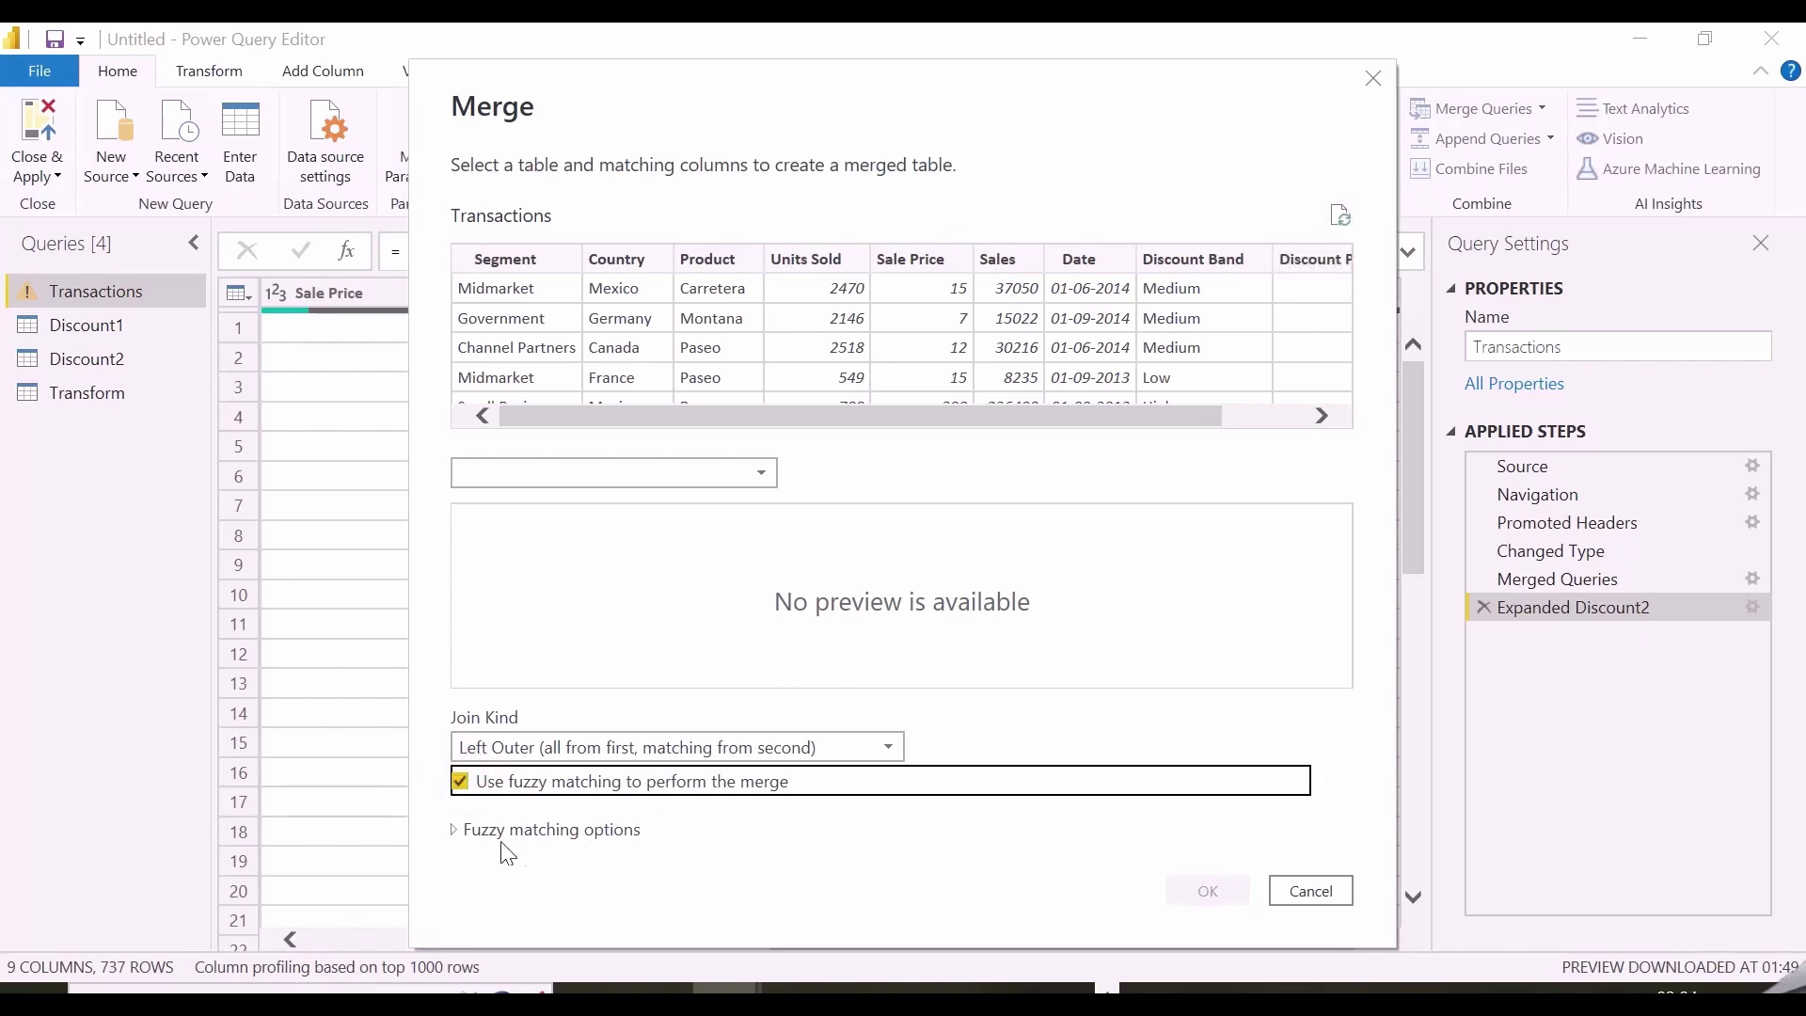
click(457, 832)
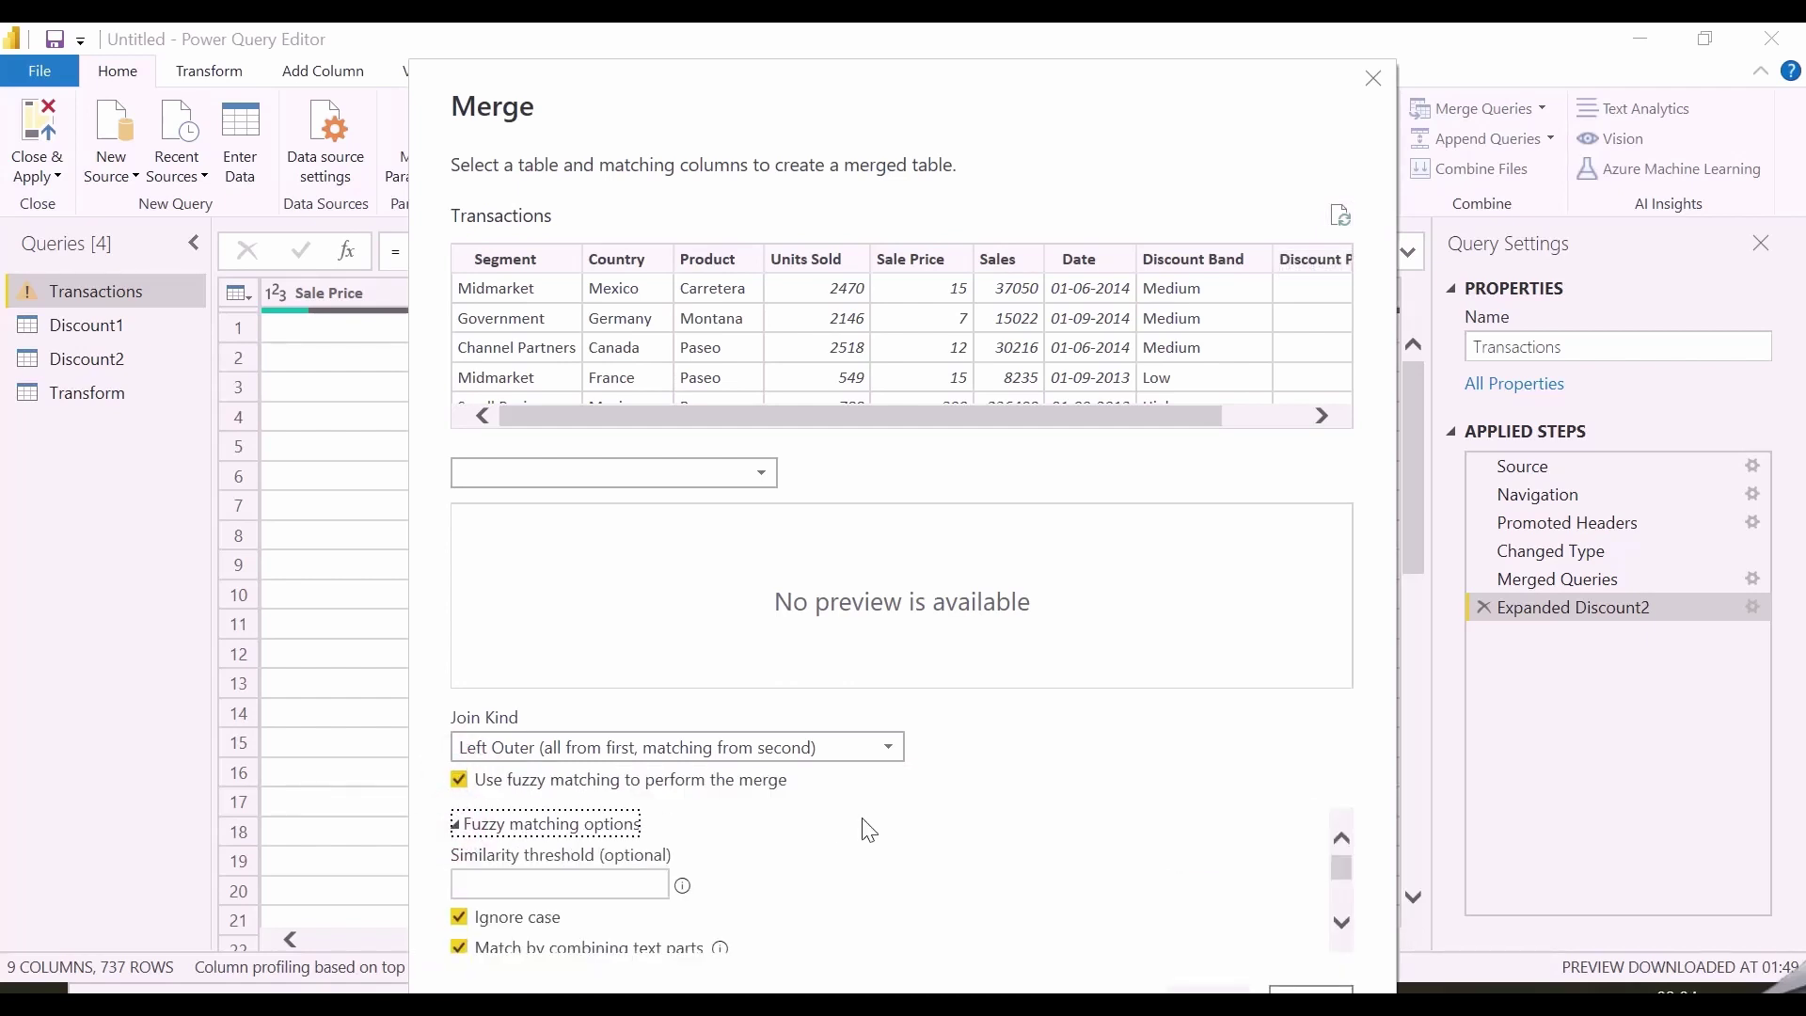
mouse_move(684, 887)
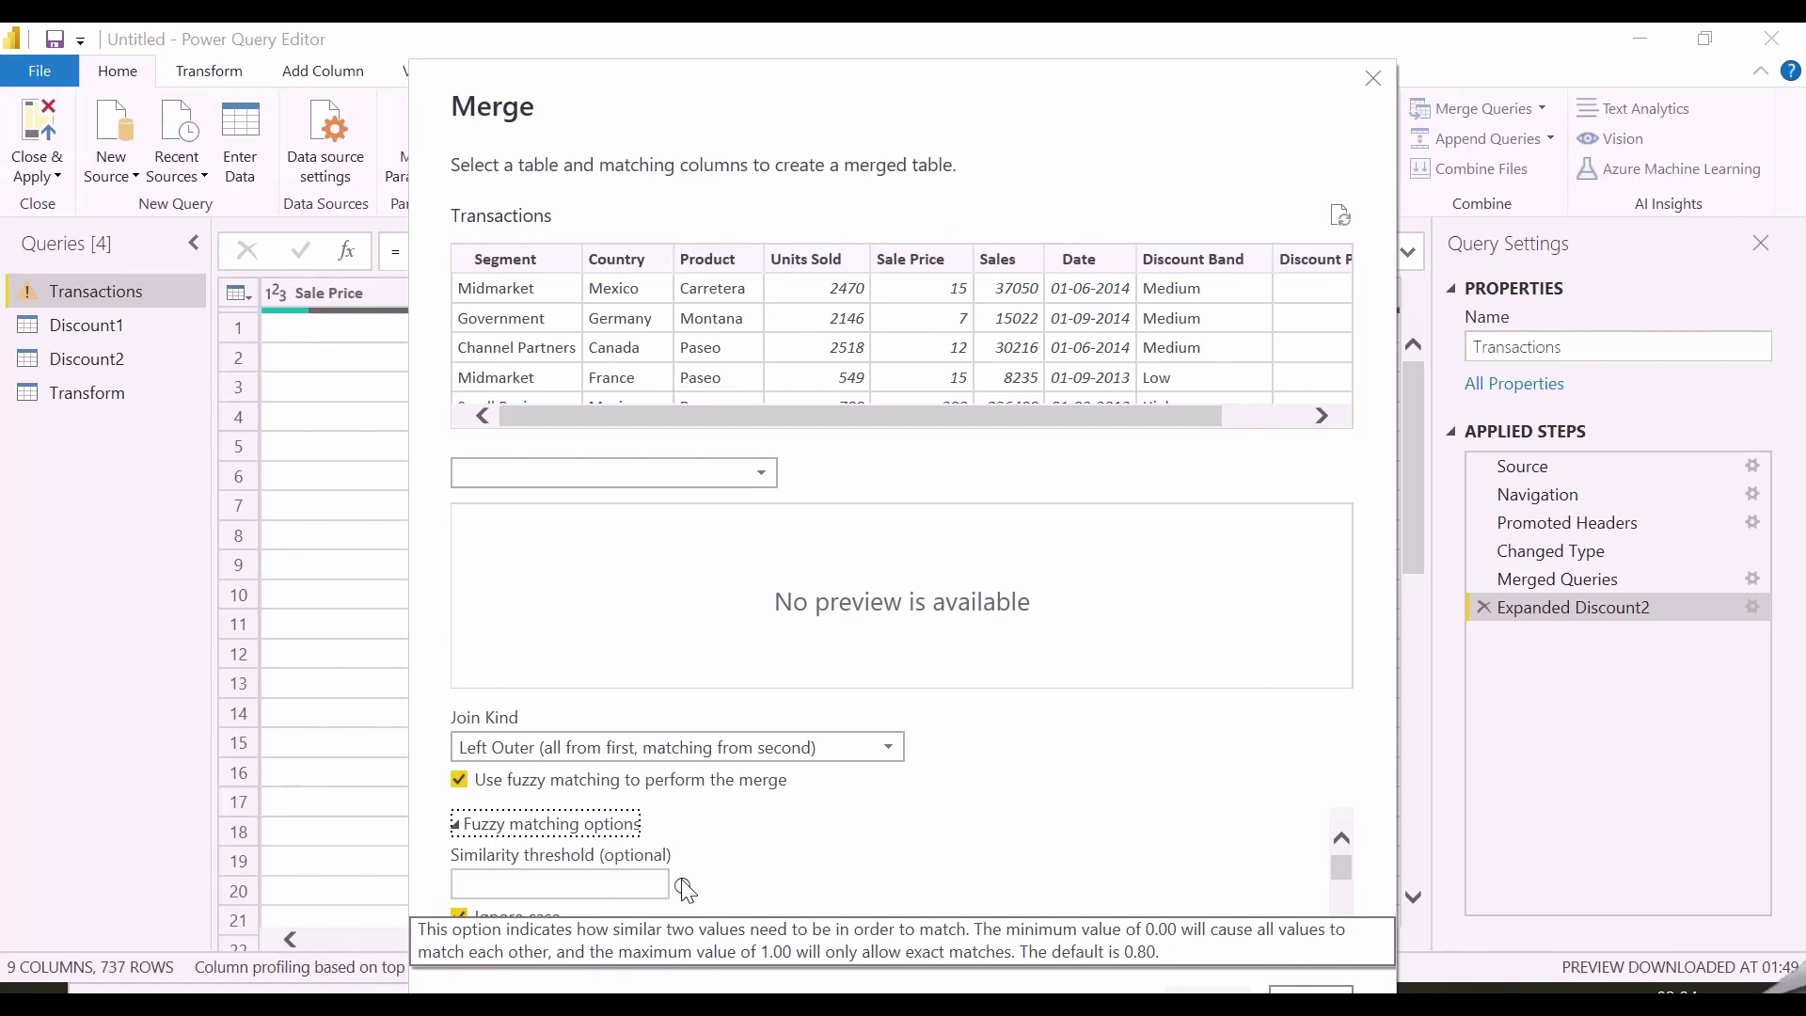
- Close the merge dialog, uncheck Enable load for Discount1, Discount2 and Transform, then reselect Transactions
click(1374, 78)
right_click(88, 336)
click(150, 471)
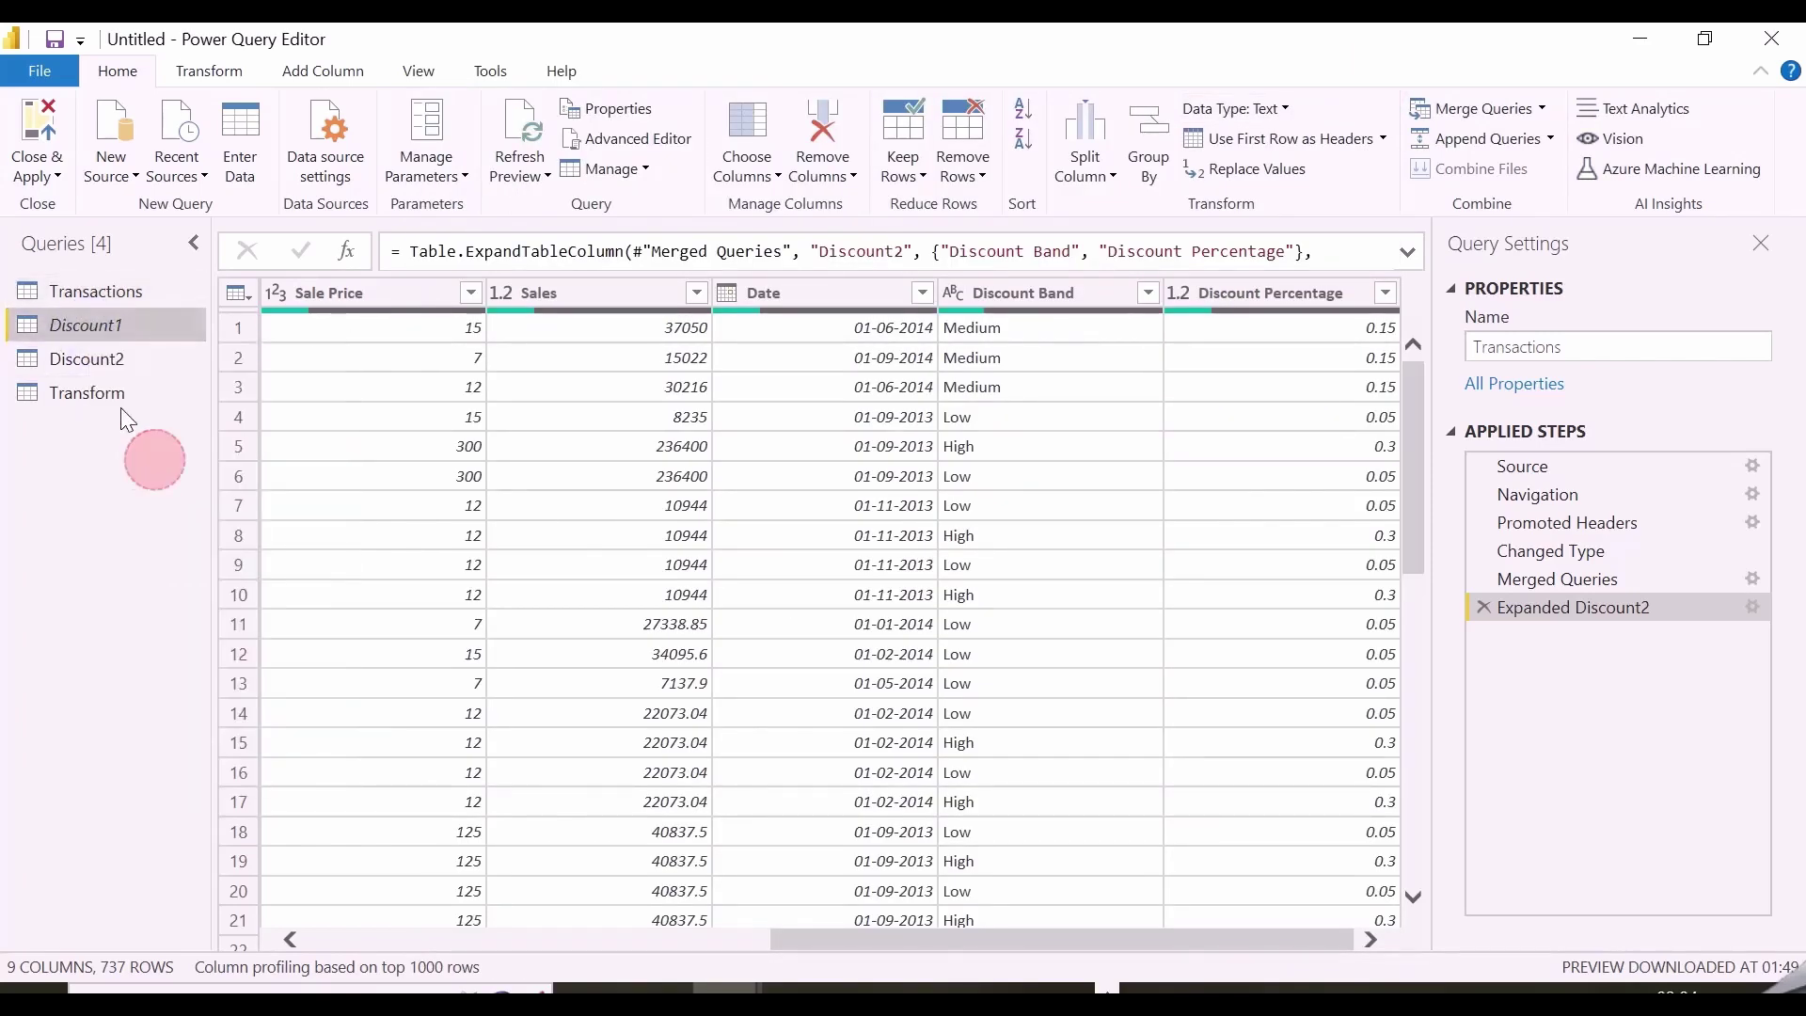
right_click(88, 359)
click(136, 475)
right_click(93, 389)
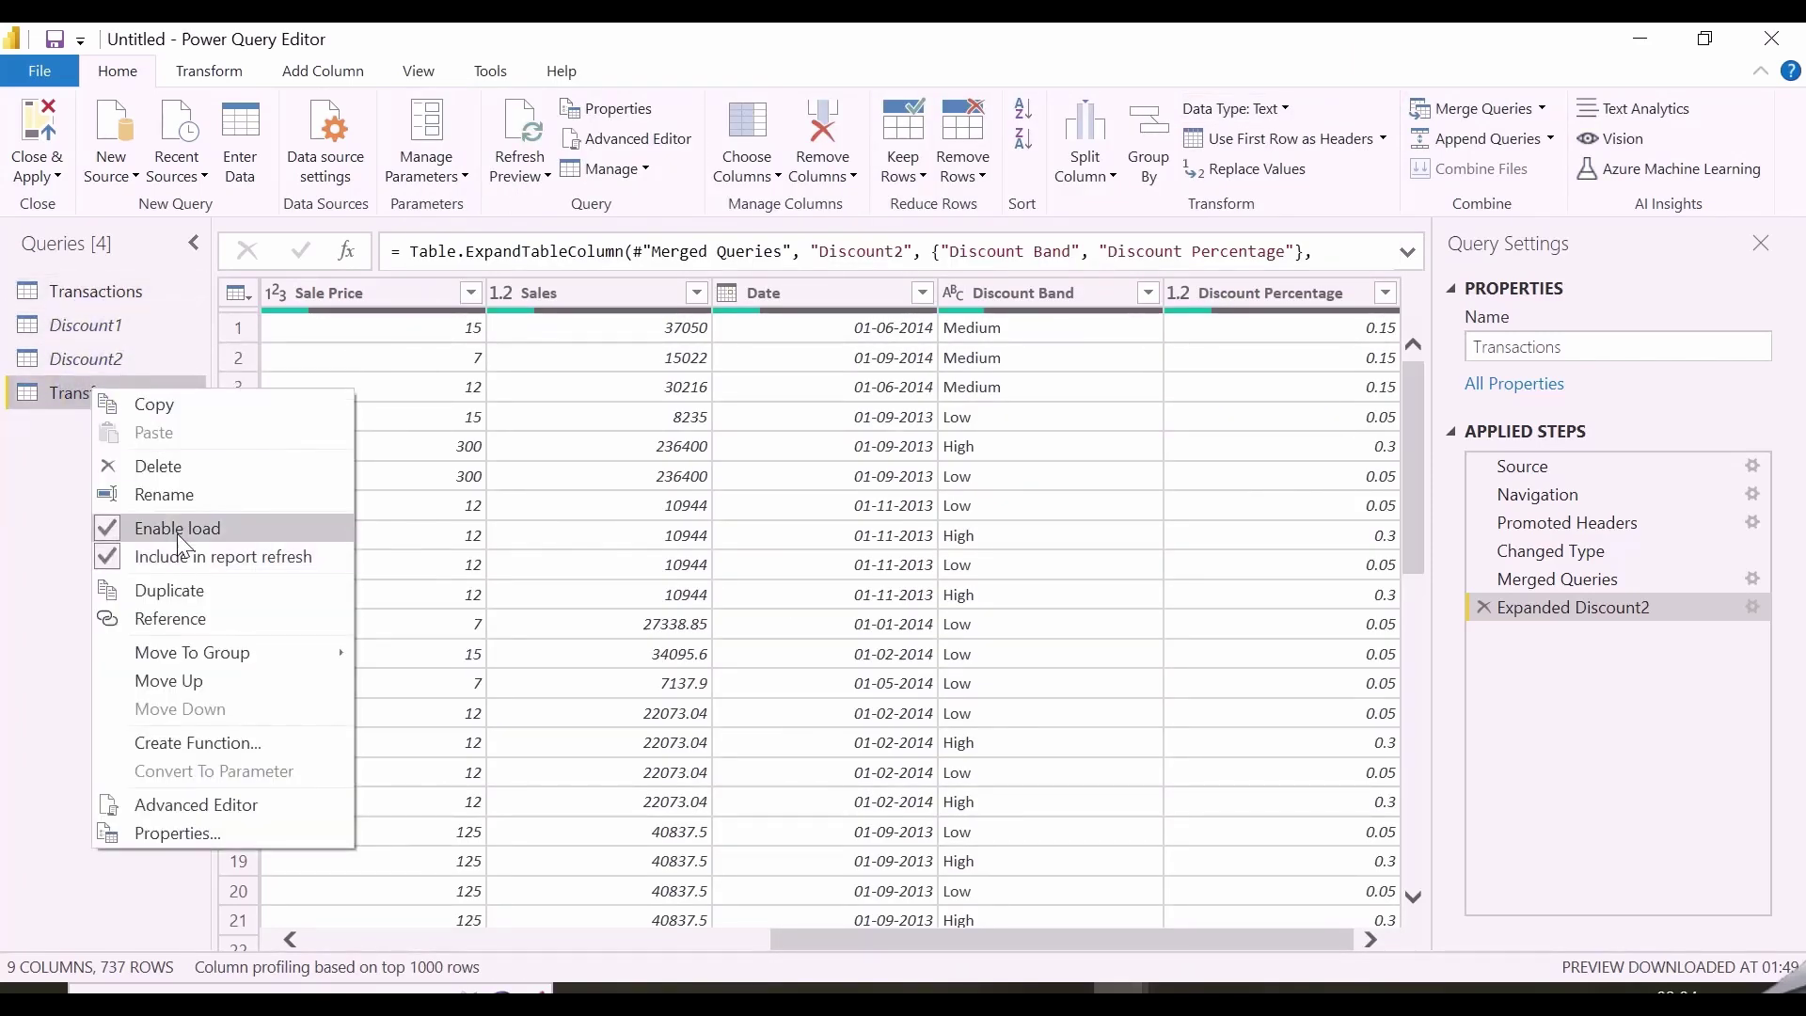
click(141, 527)
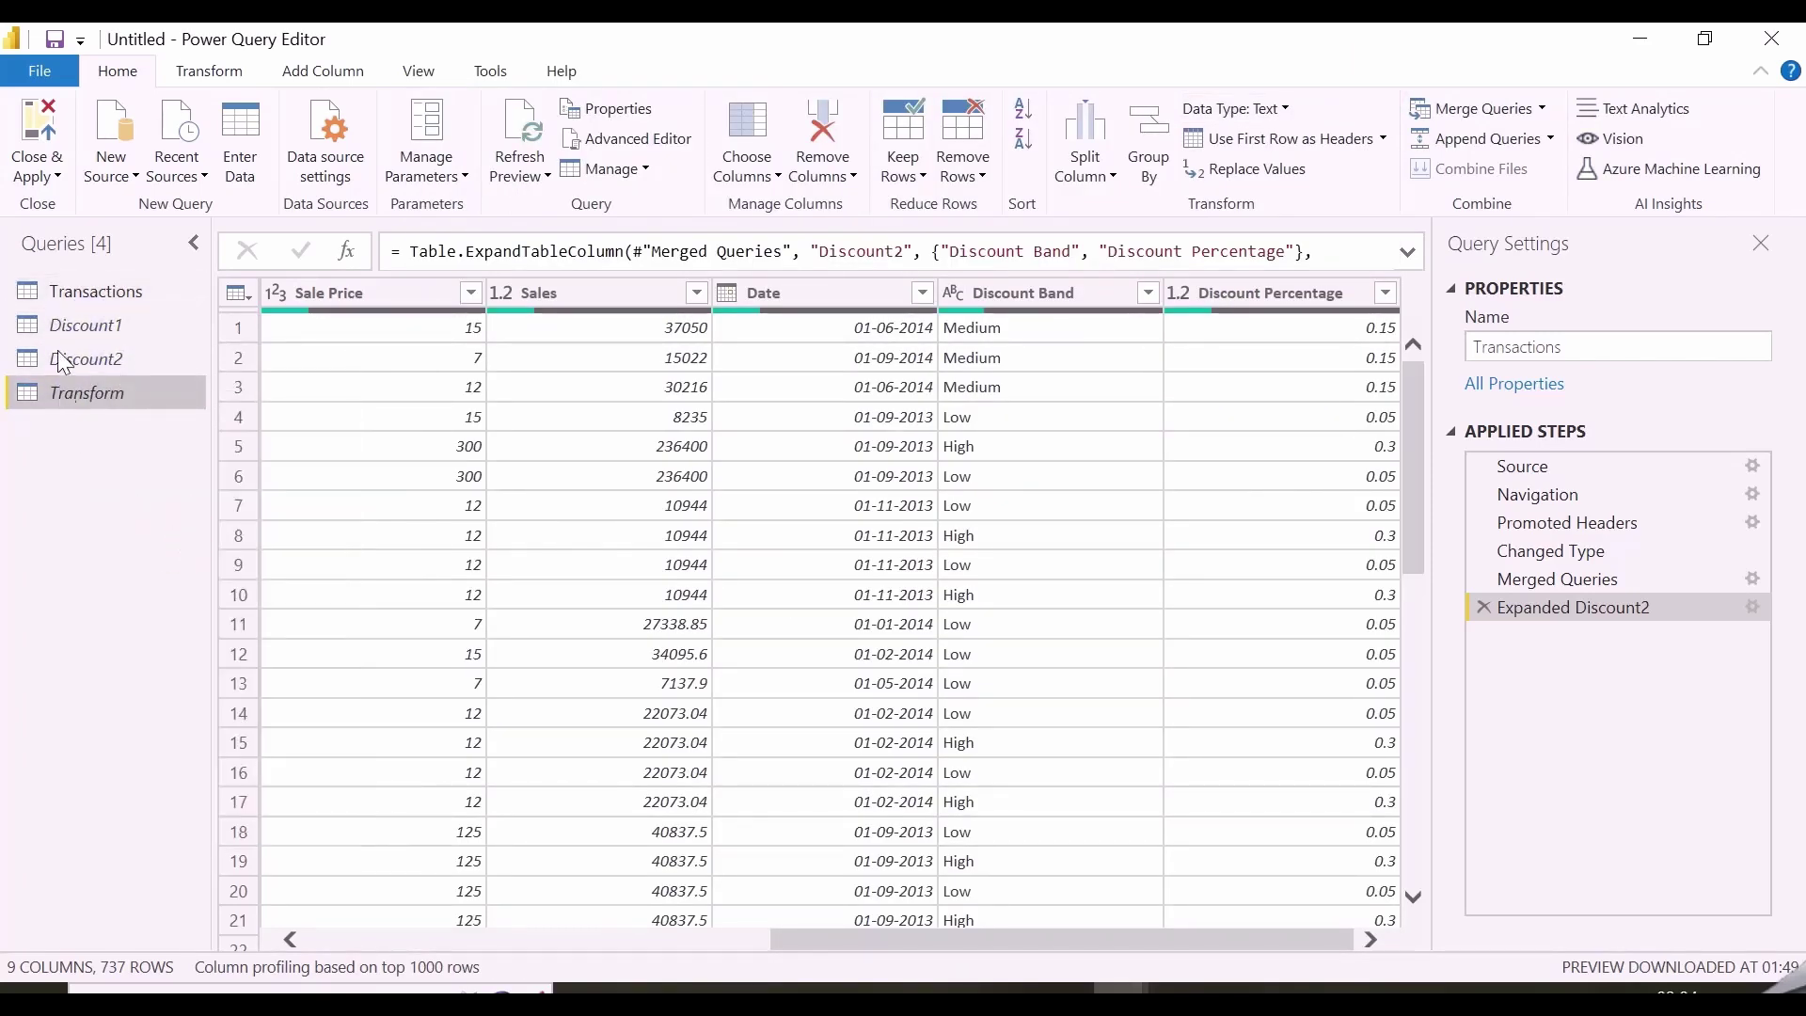
click(111, 293)
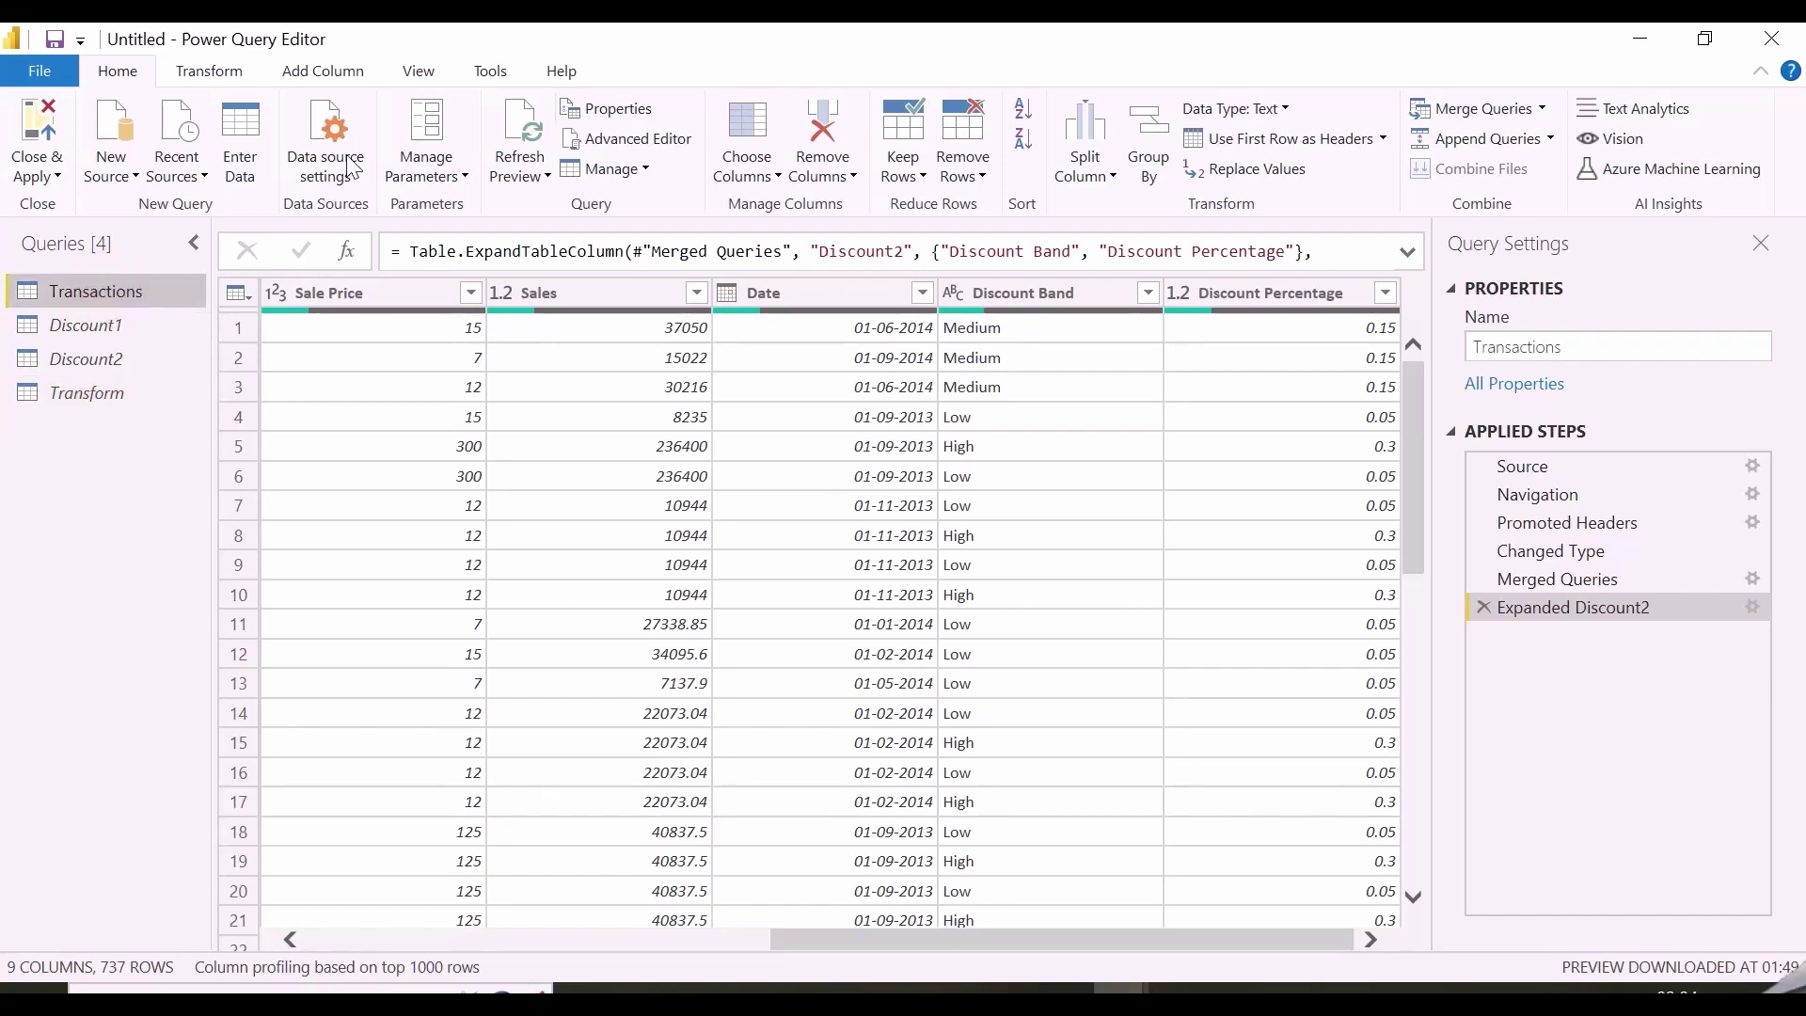
- Confirm in Advanced Editor the fuzzy join uses TransformationTable=Transform, then open Close & Apply options
click(629, 139)
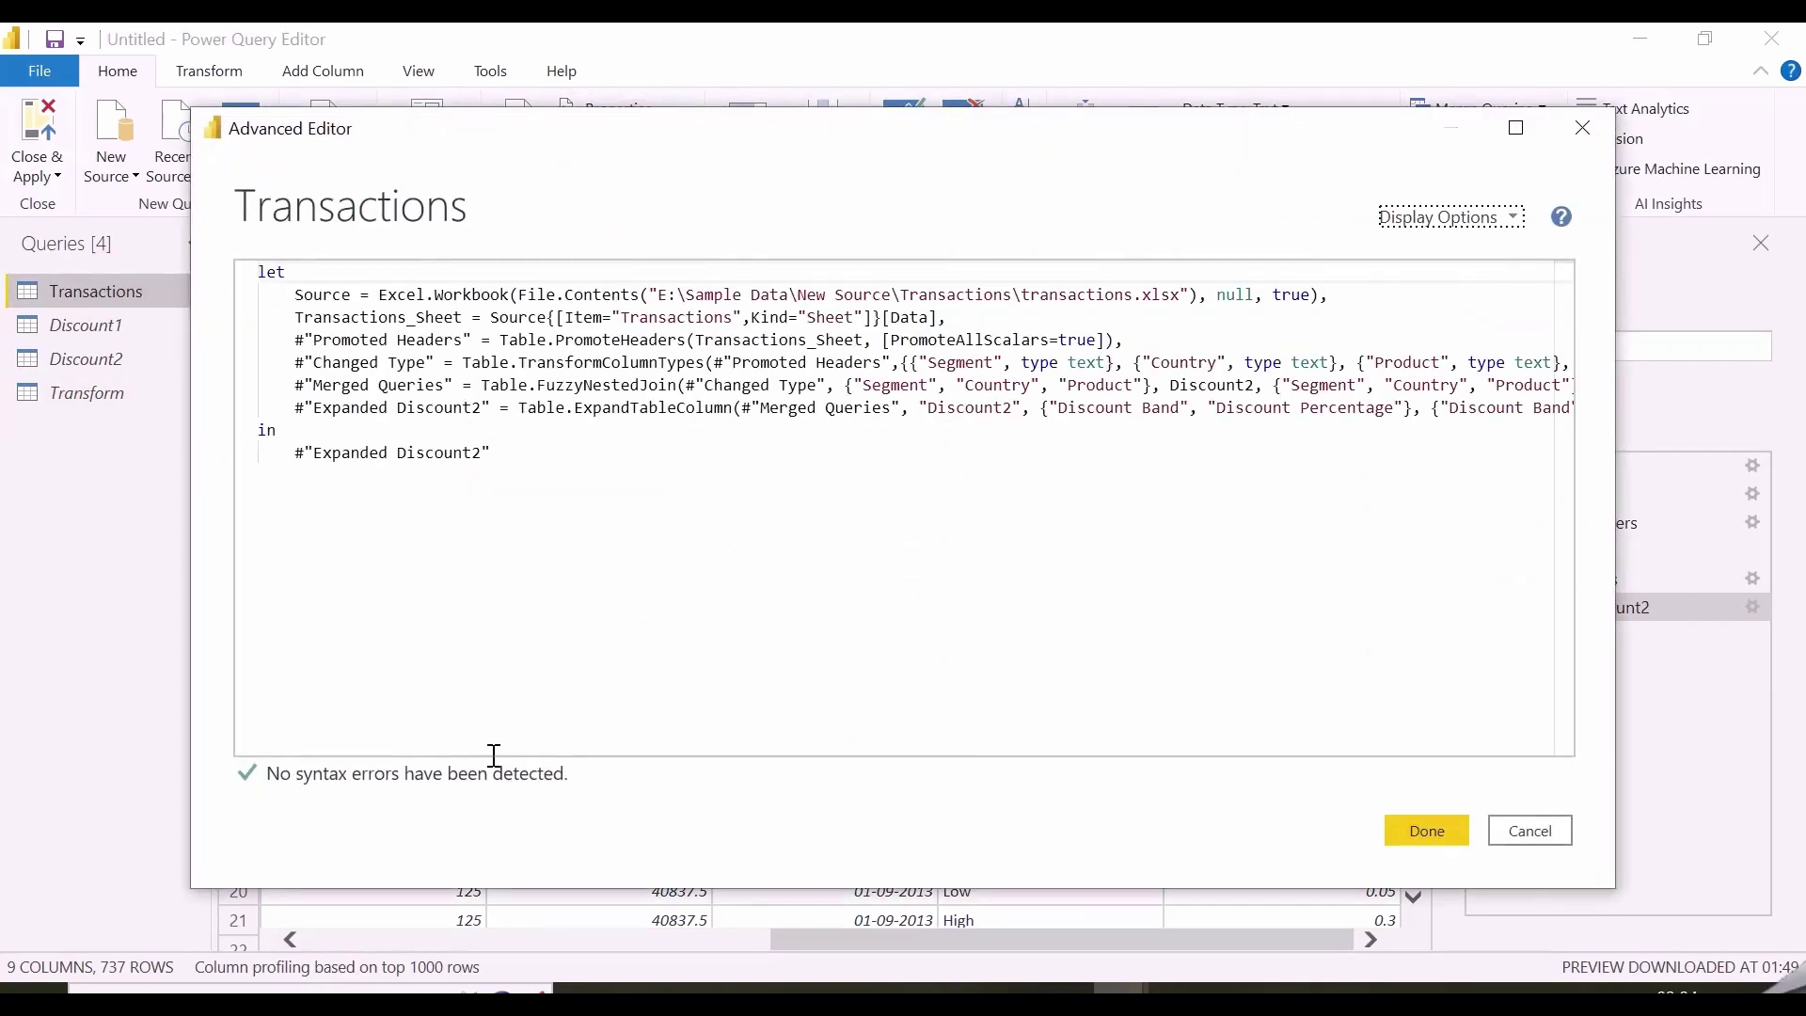
scroll(1331, 718, right, 10)
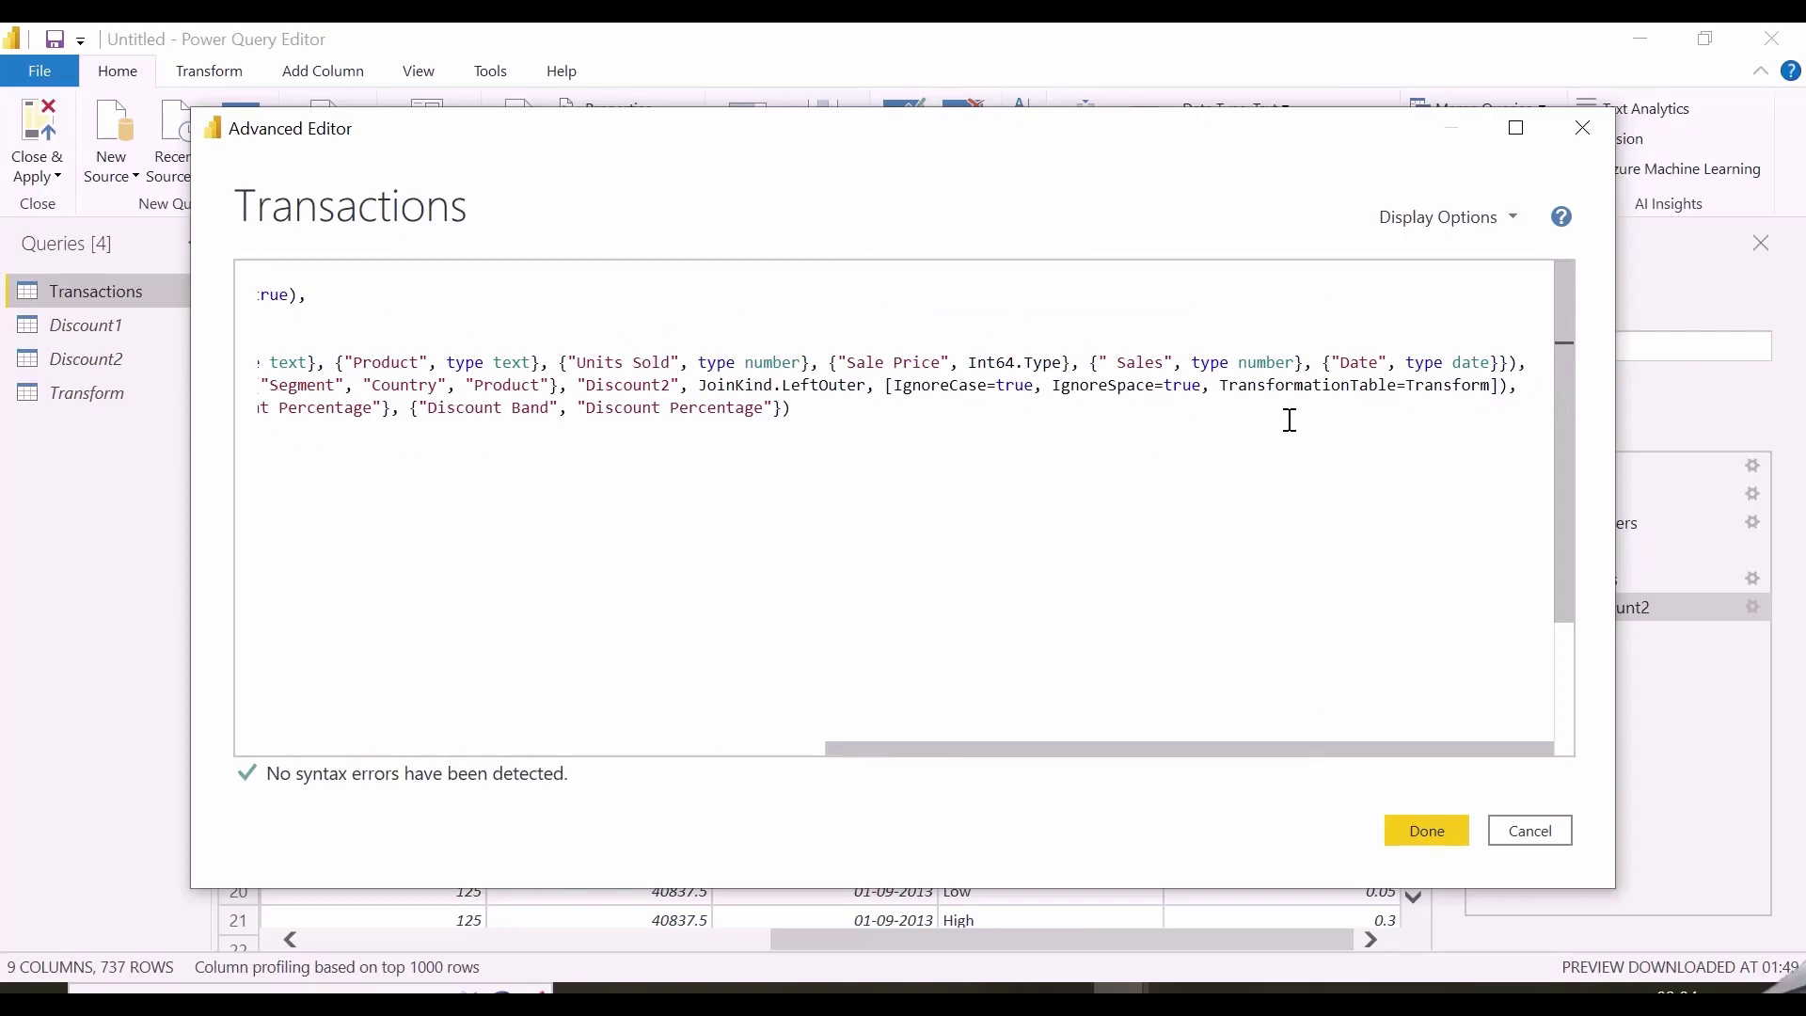
drag(1222, 388, 1497, 388)
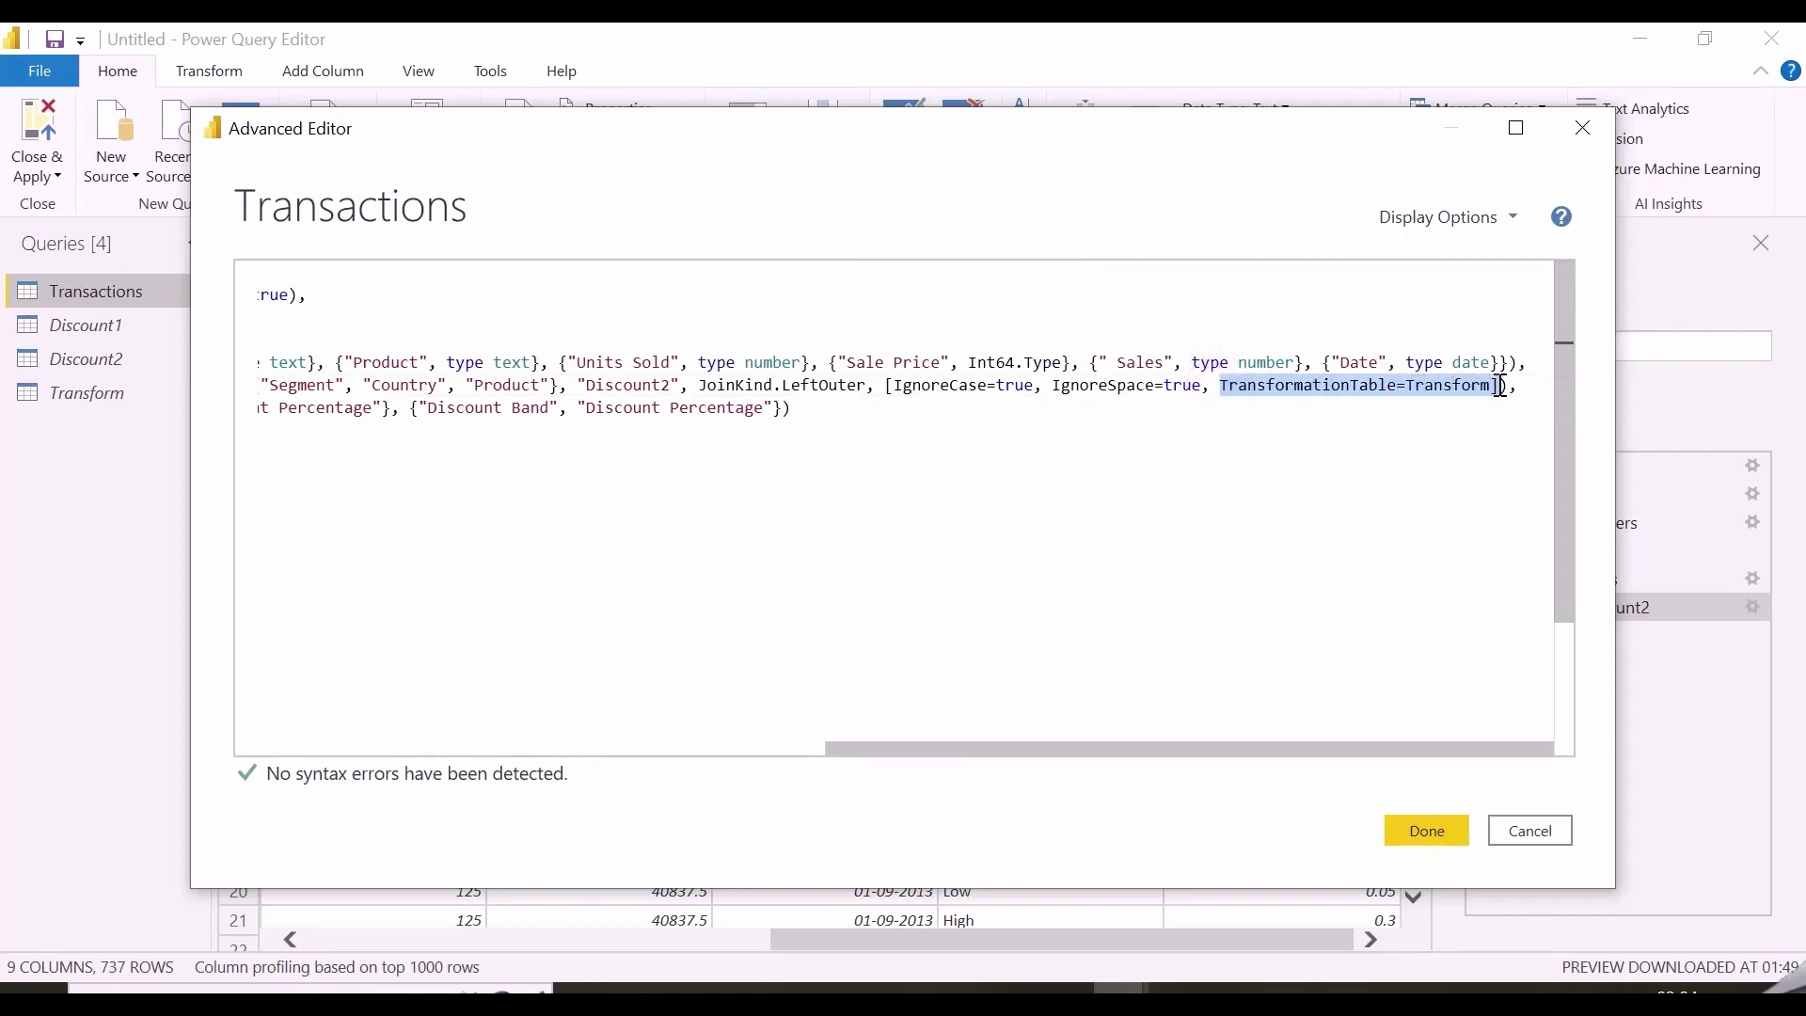
click(1524, 831)
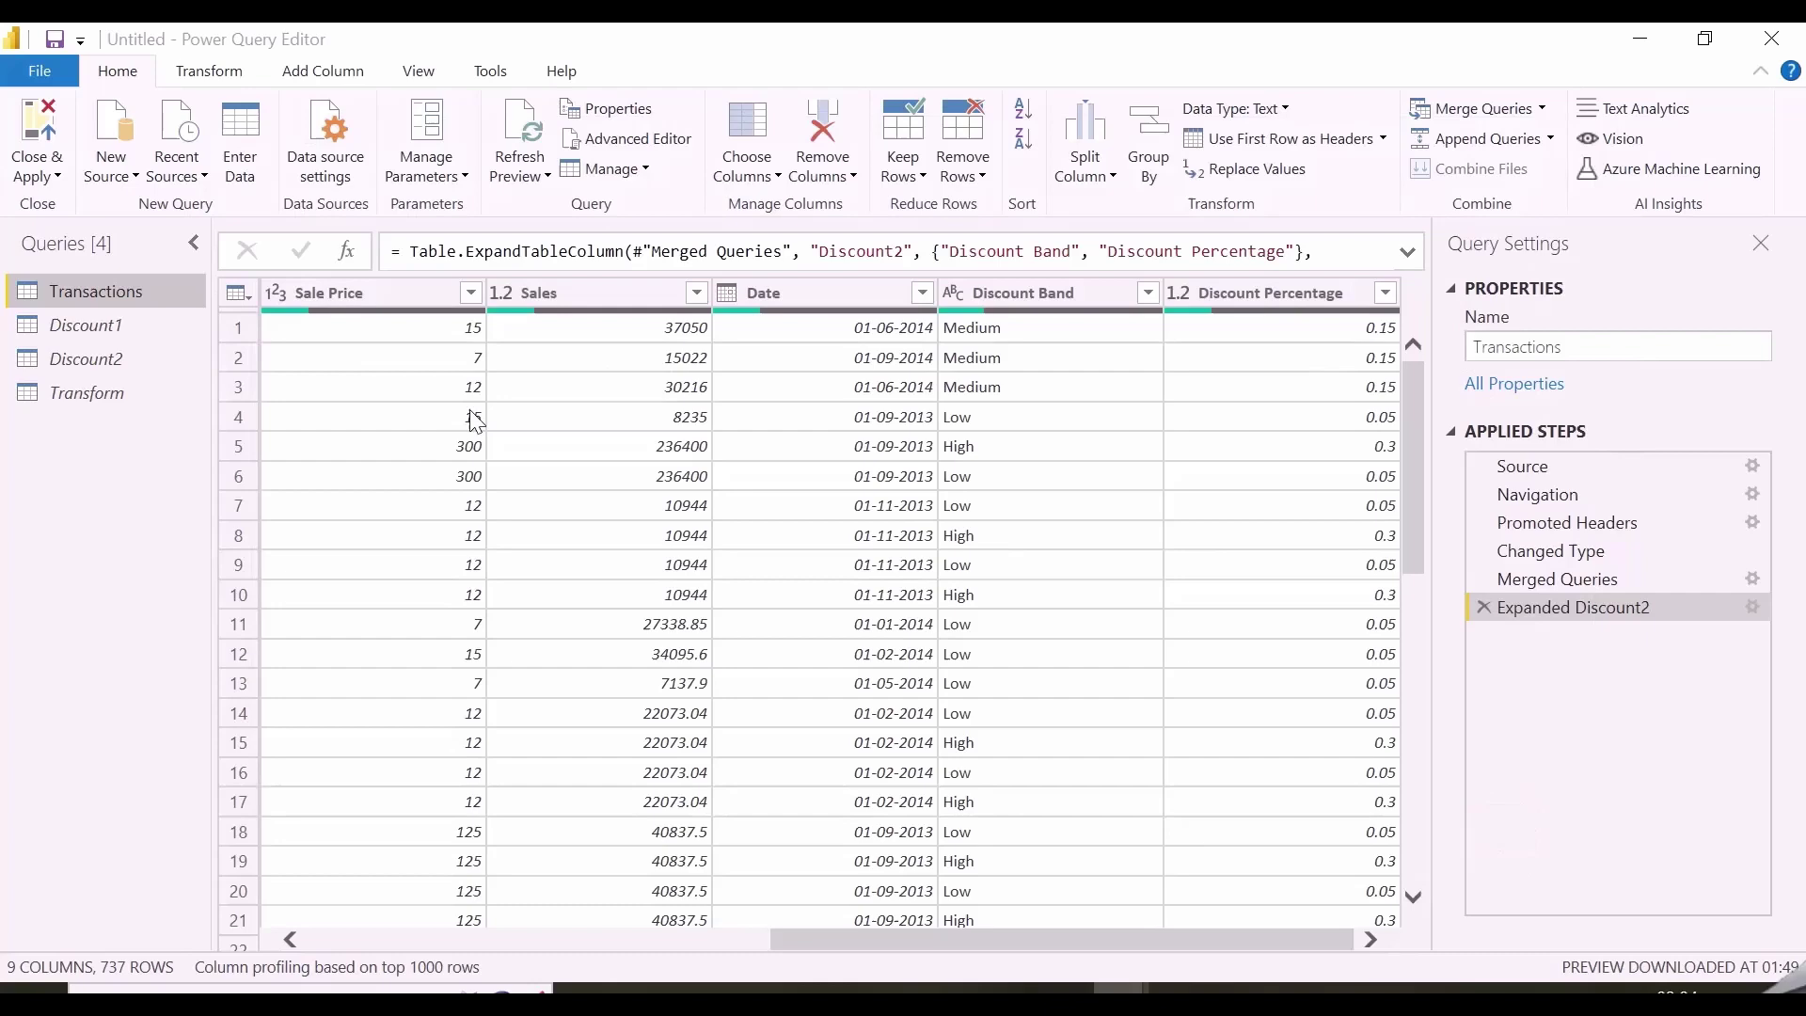
click(39, 176)
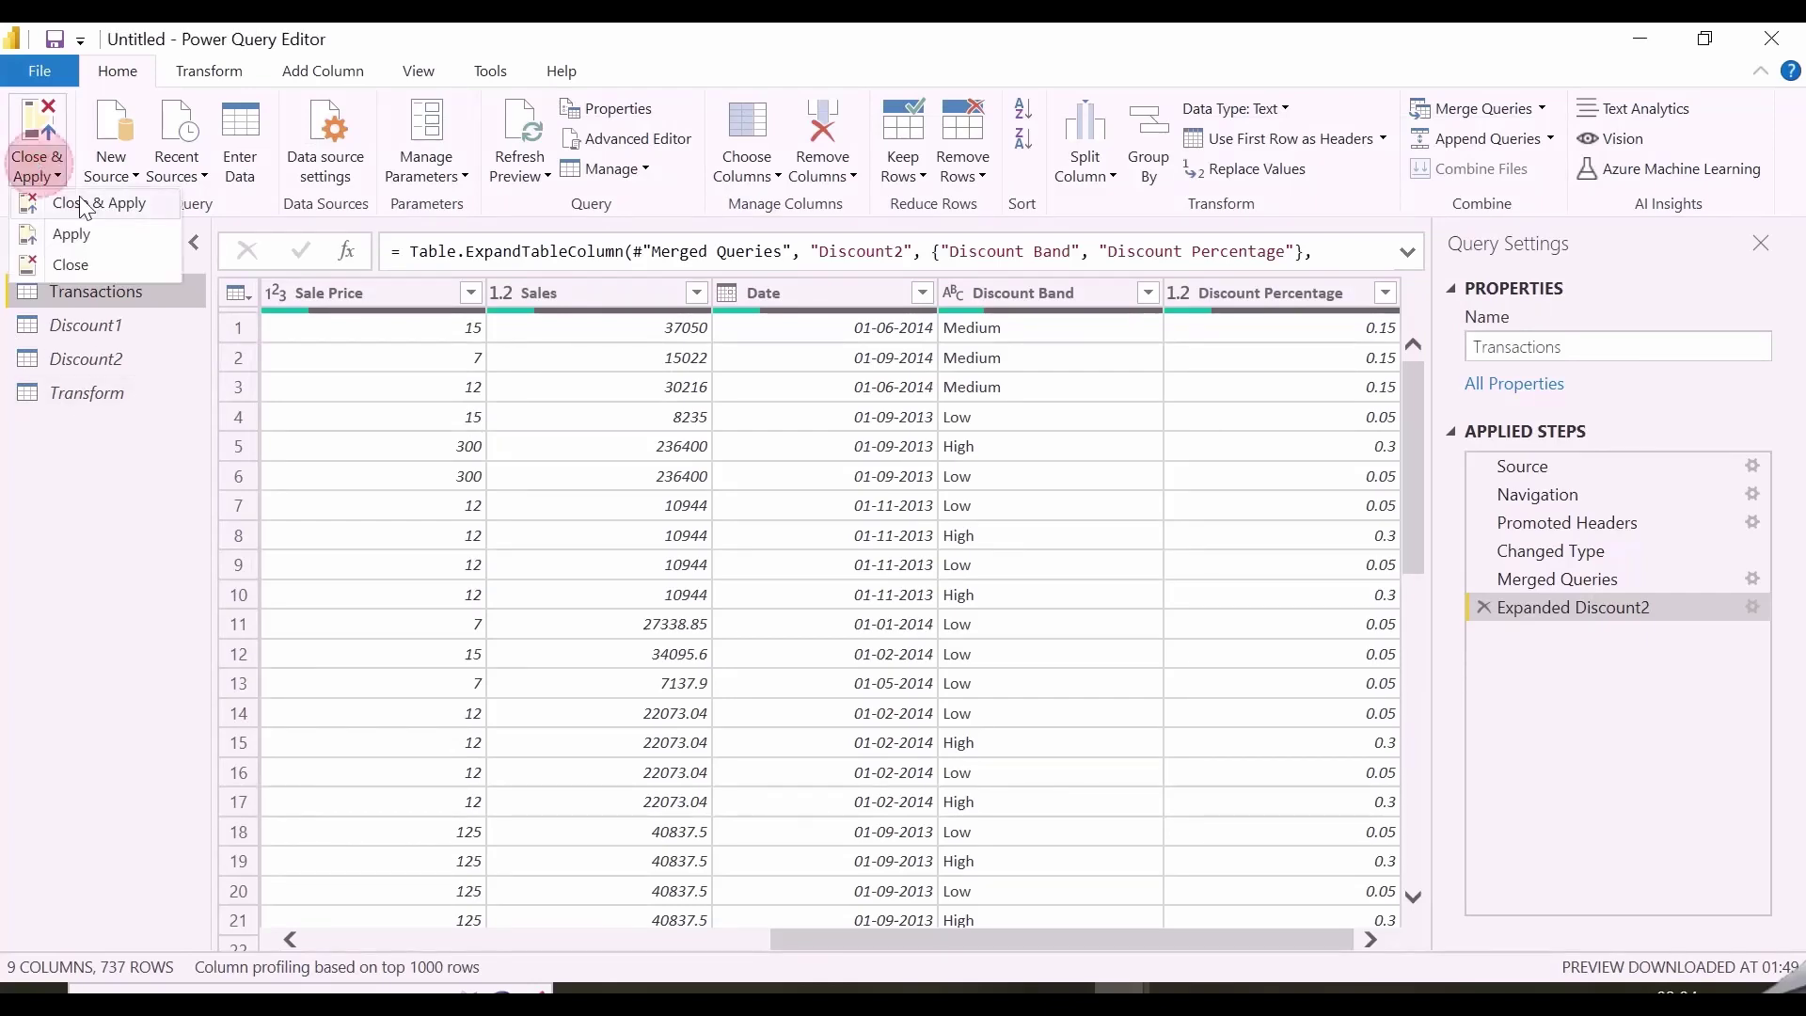
- Load the Transactions query into Power BI and format Discount Percentage as a percentage with 2 decimals
click(91, 207)
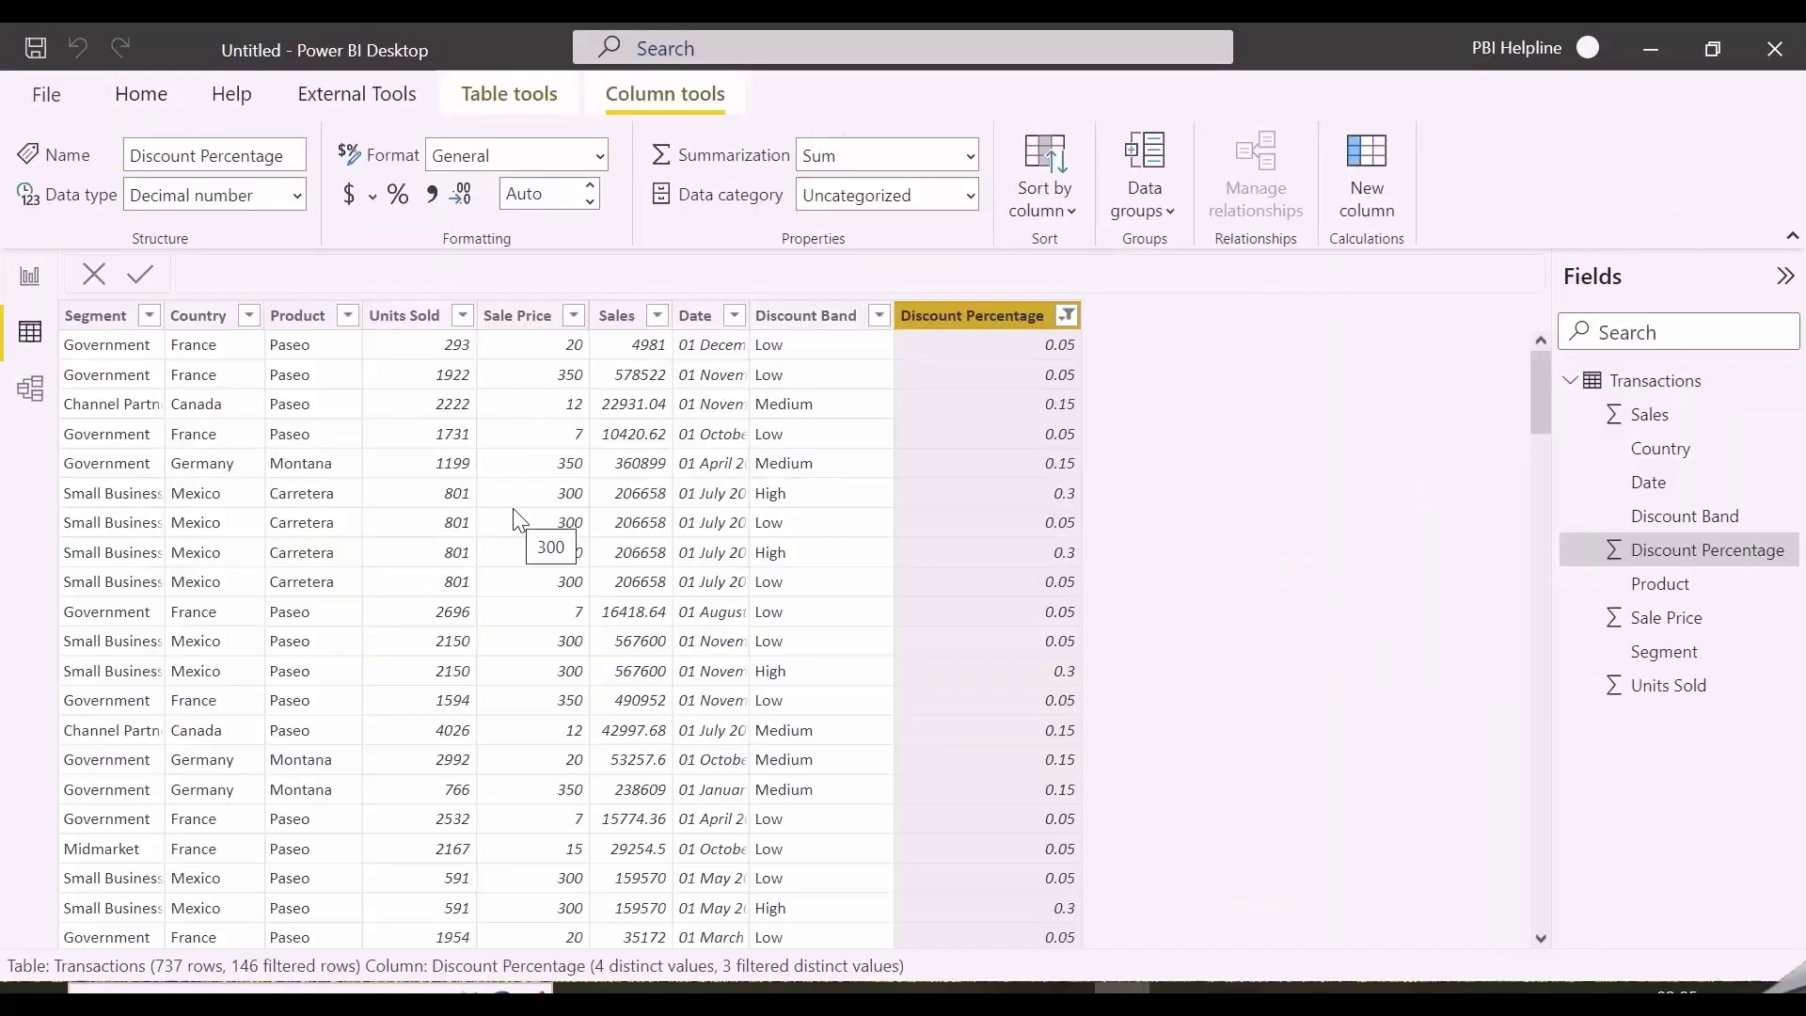
click(396, 195)
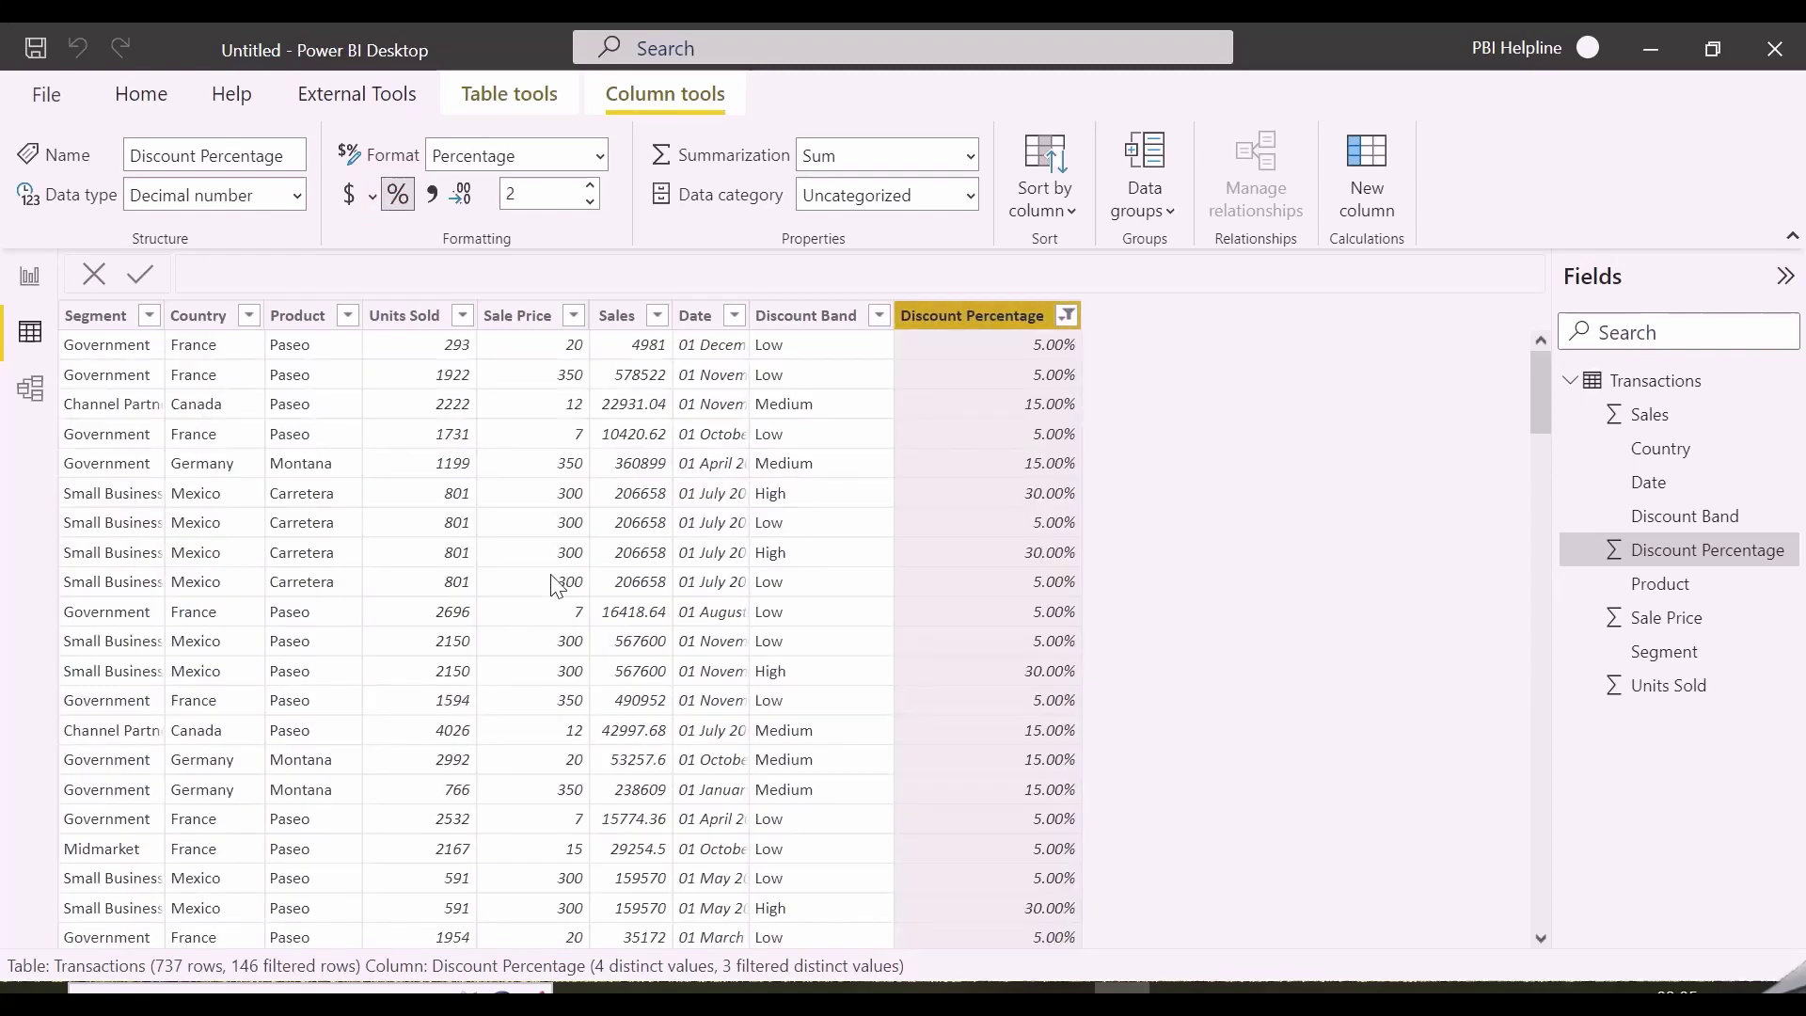